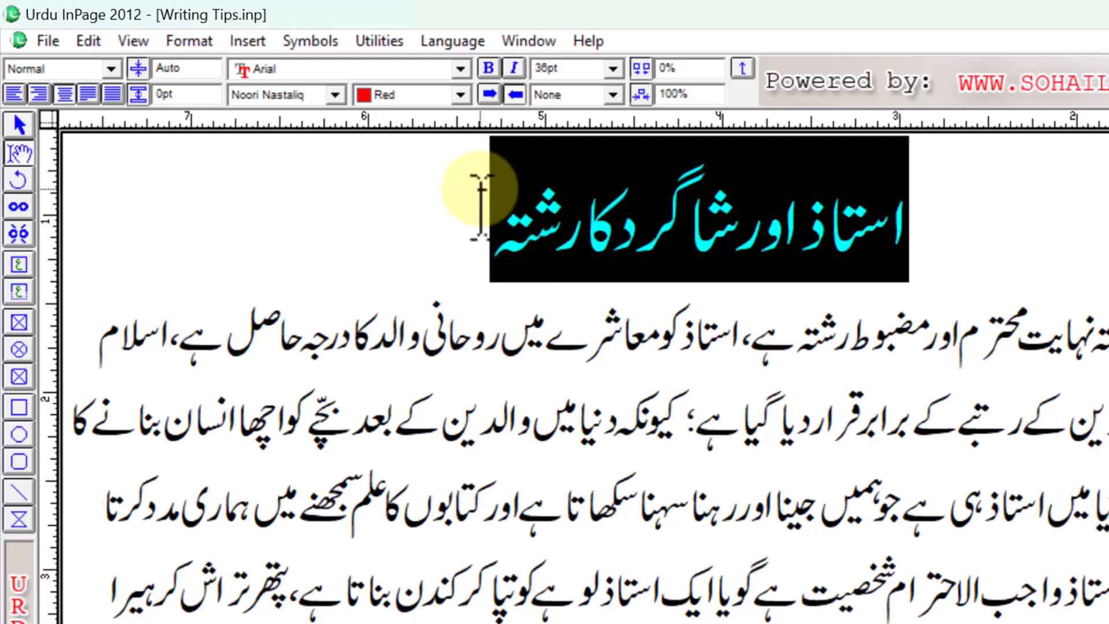
- Set the selected heading's character size to 30 and its colour to Black
click(189, 42)
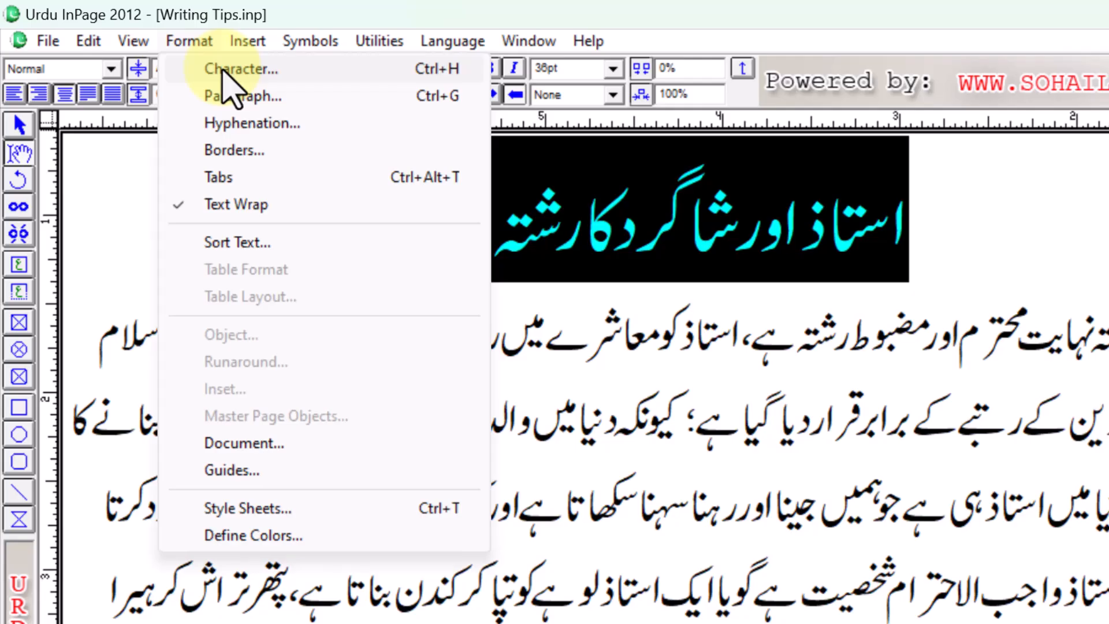
click(226, 71)
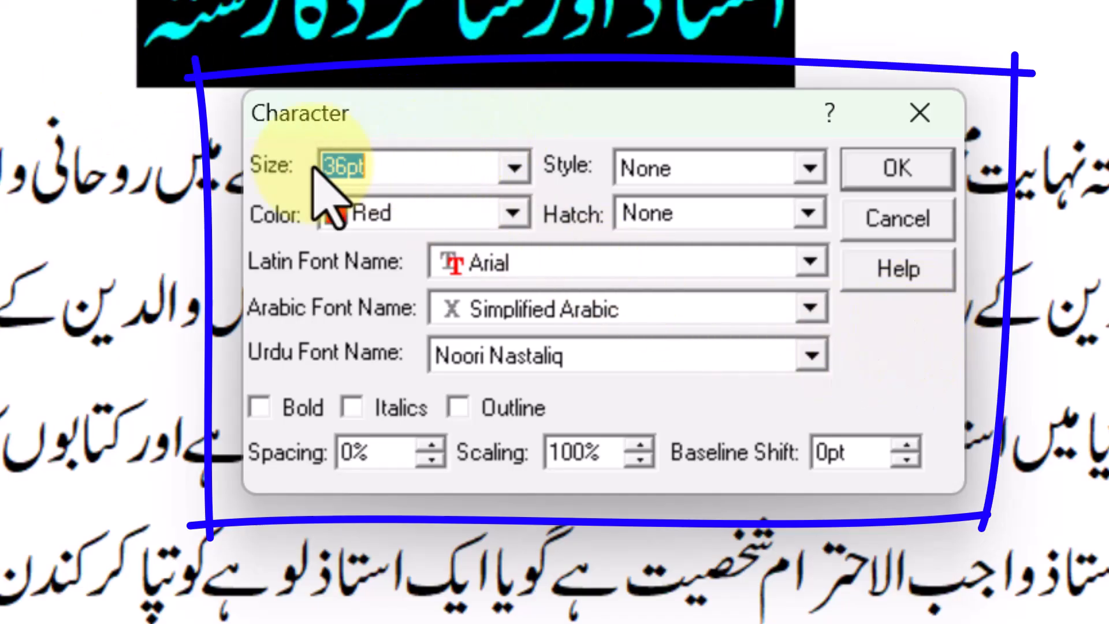
text(30)
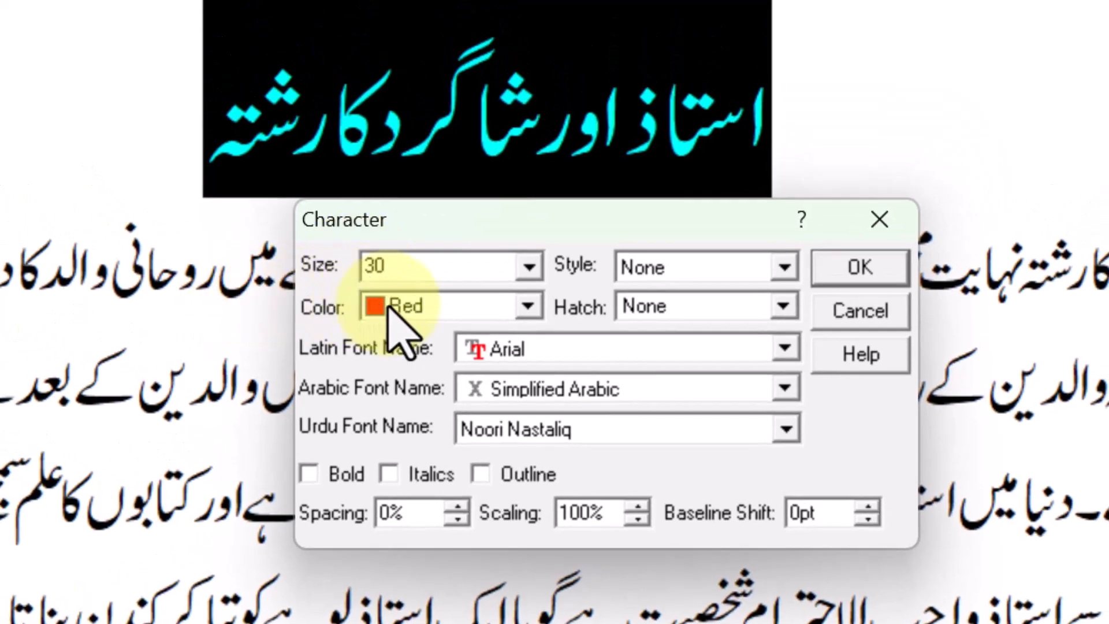
click(529, 307)
scroll(508, 370, up, 3)
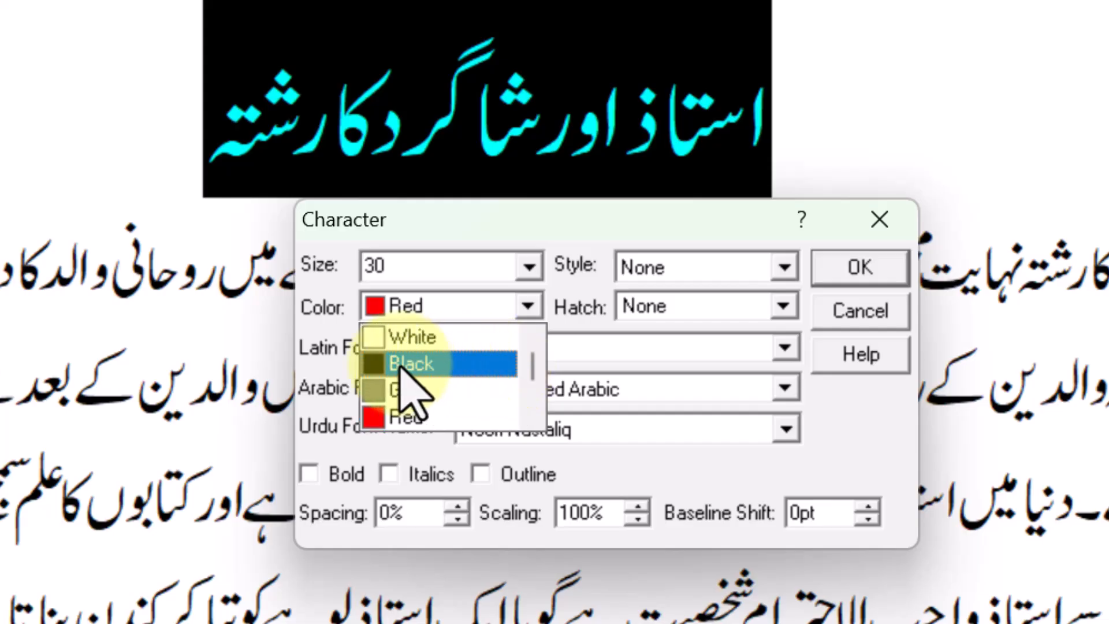
click(411, 364)
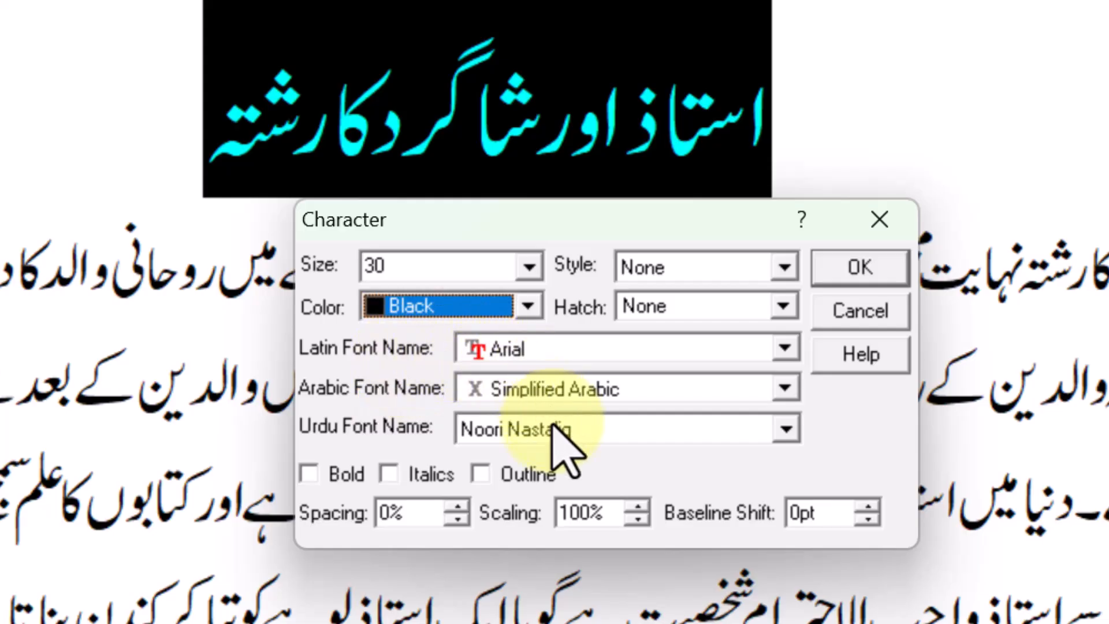
- Choose Bombay Black as the heading's Urdu font and apply the character formatting
click(523, 436)
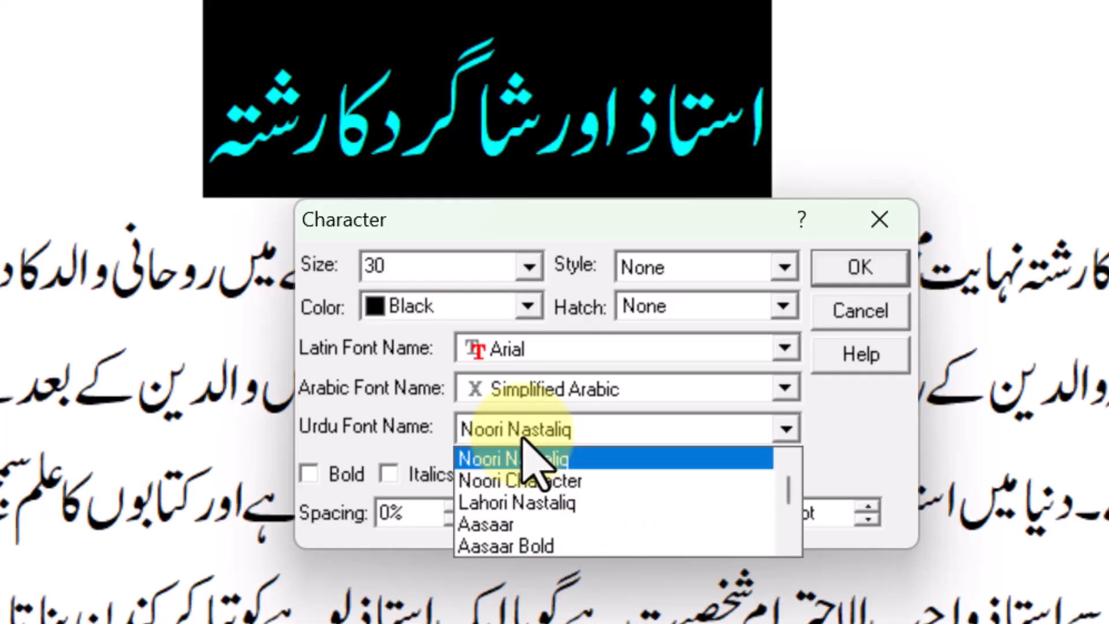
key(b)
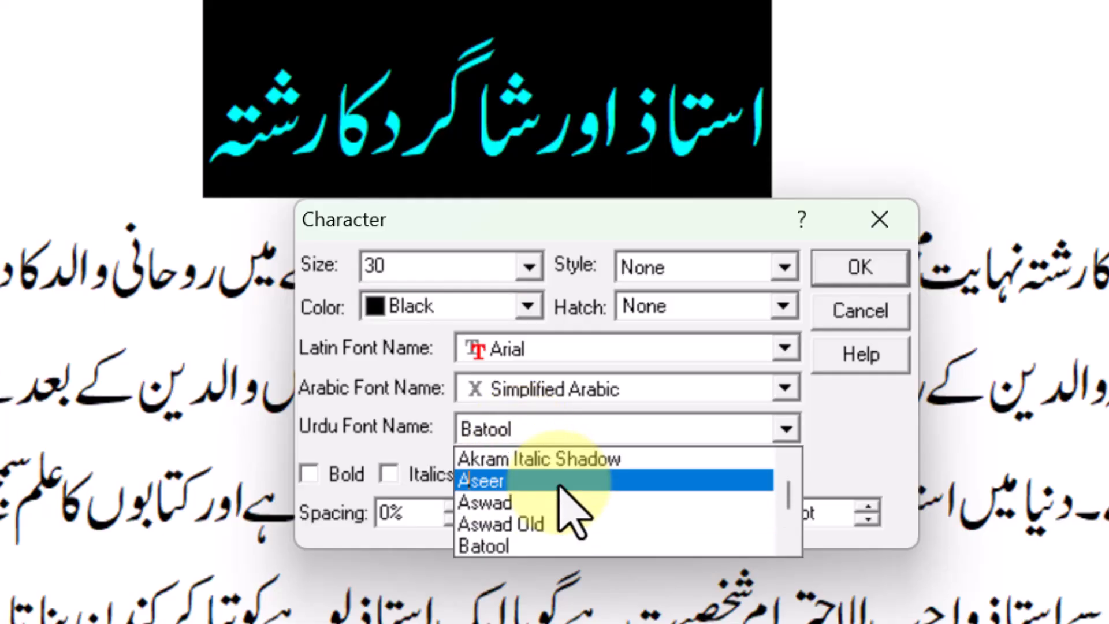
scroll(559, 484, down, 1)
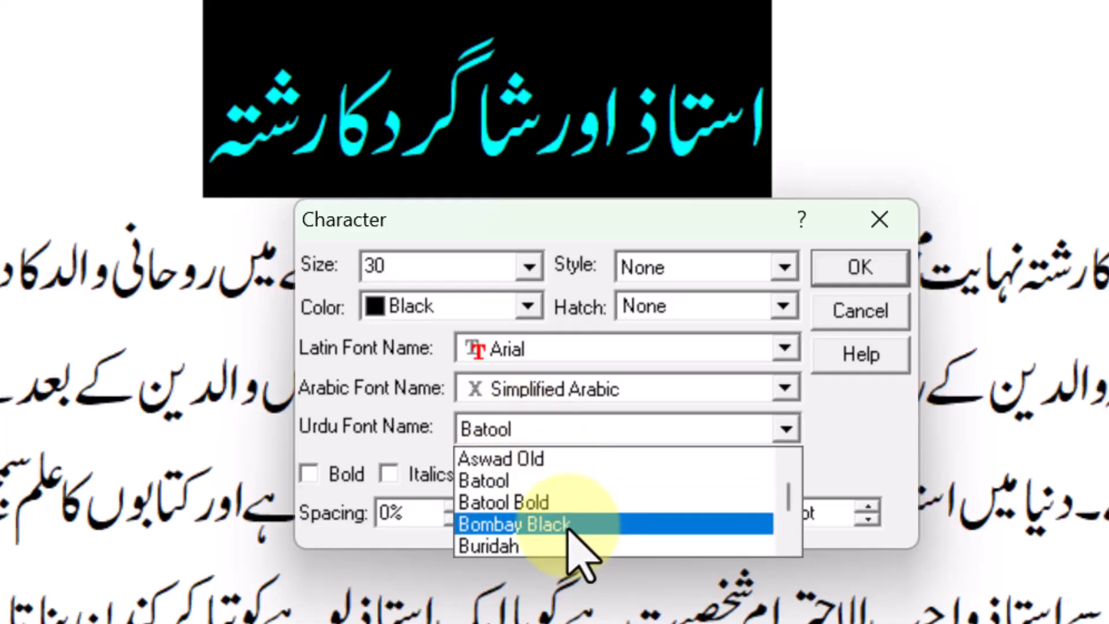
click(569, 524)
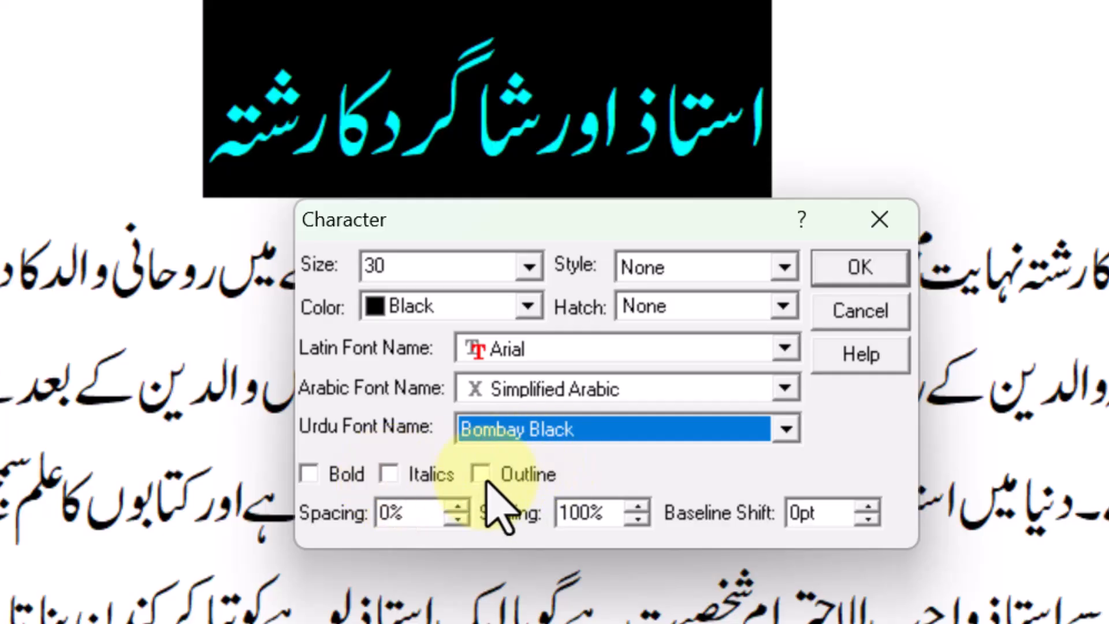
click(863, 270)
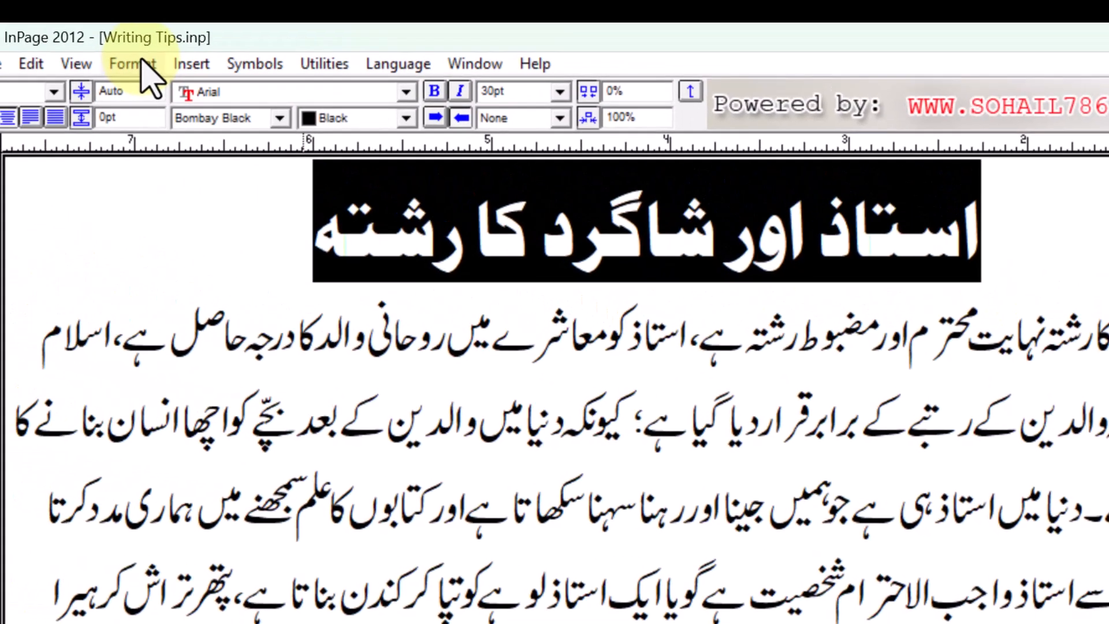
- Apply the Outline character effect to the heading and deselect it
click(62, 22)
click(107, 59)
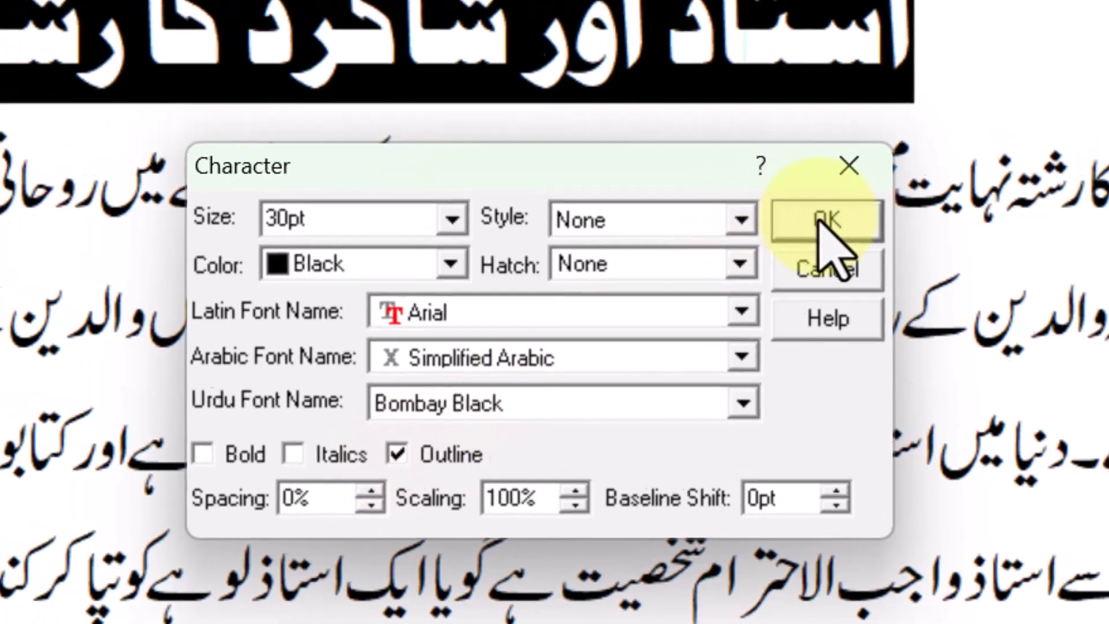
click(811, 196)
click(759, 160)
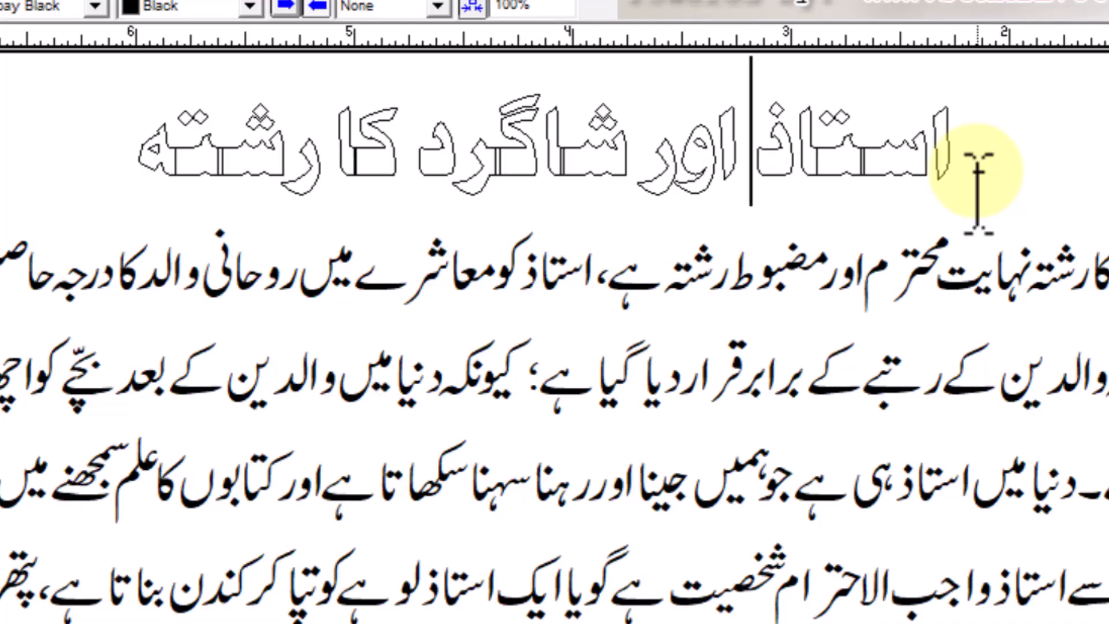
- Select the whole heading again and remove its Outline effect
drag(977, 173, 153, 177)
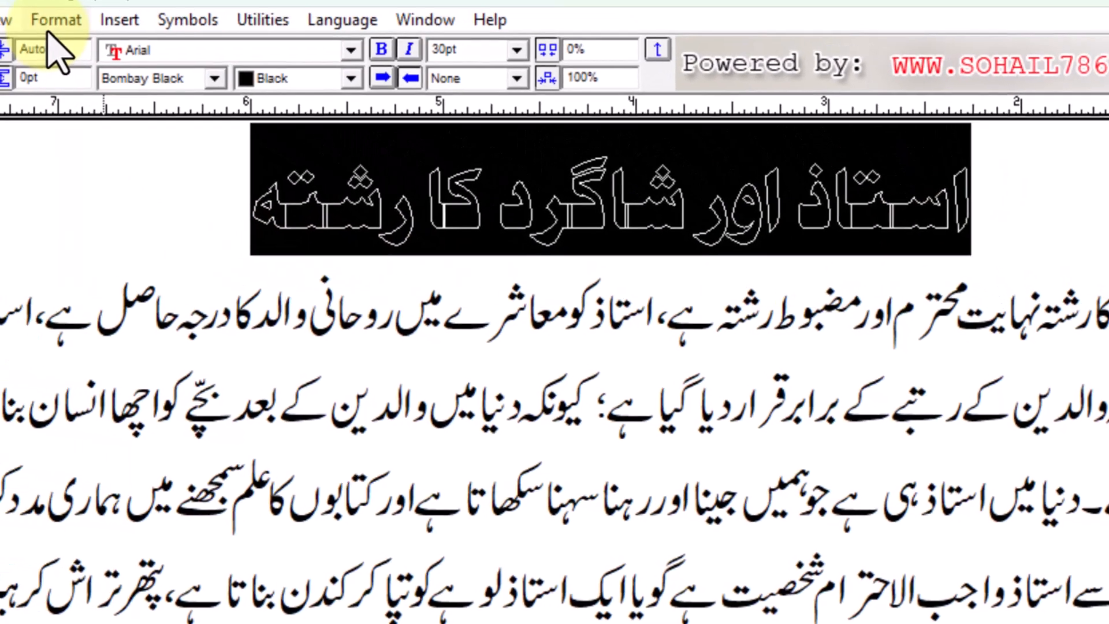
click(55, 21)
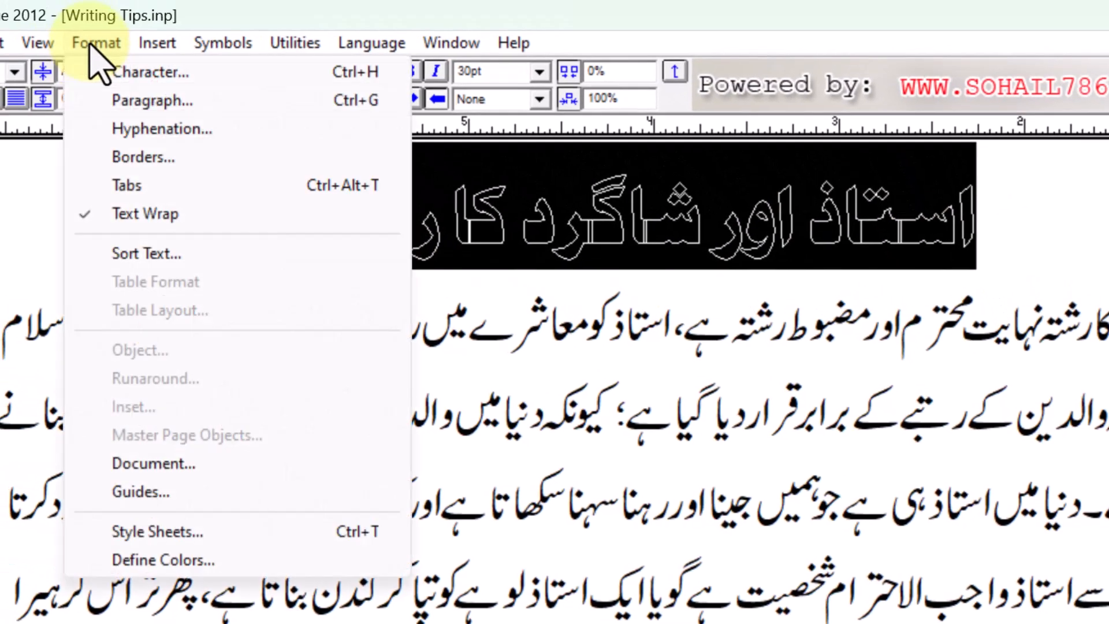
click(85, 50)
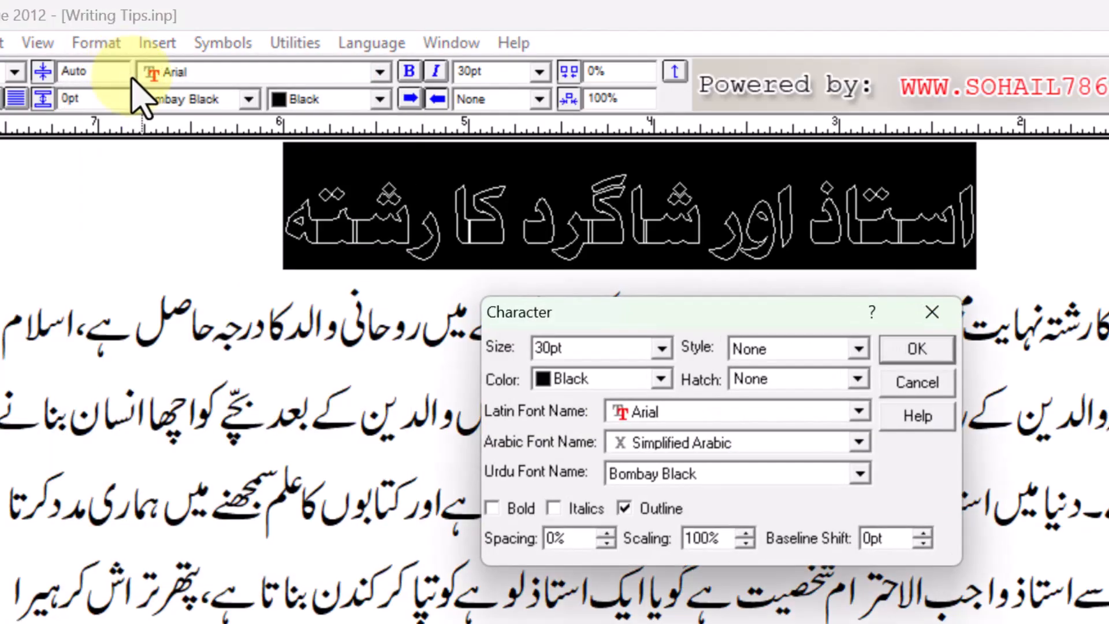
click(623, 510)
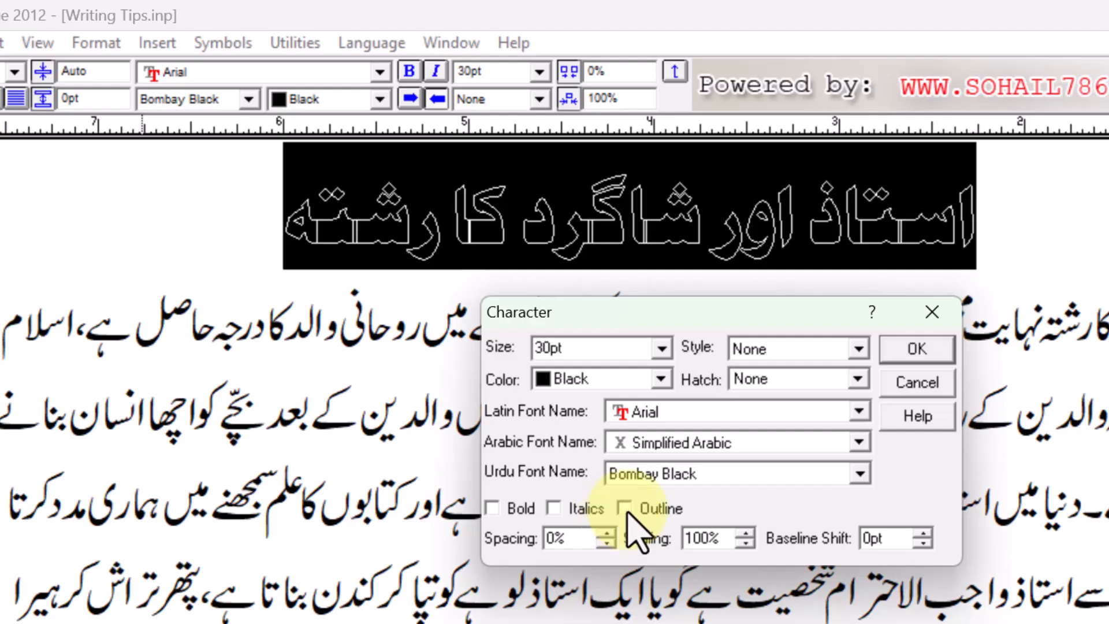
click(909, 350)
click(1086, 618)
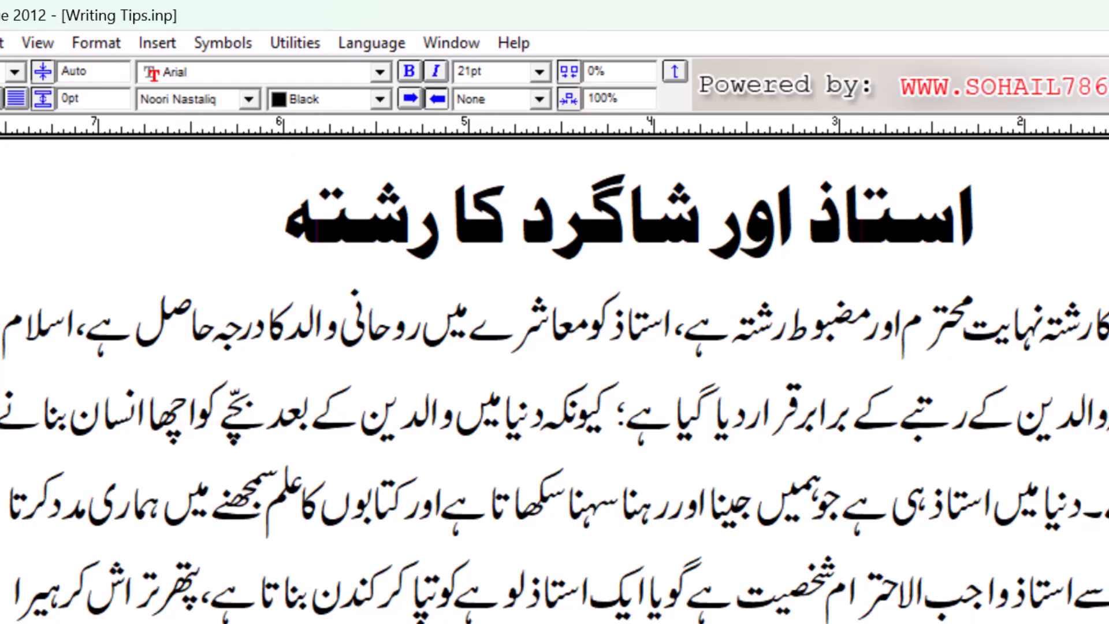
- Select the entire first body paragraph below the heading and set its character spacing to 6%
drag(886, 521, 1049, 523)
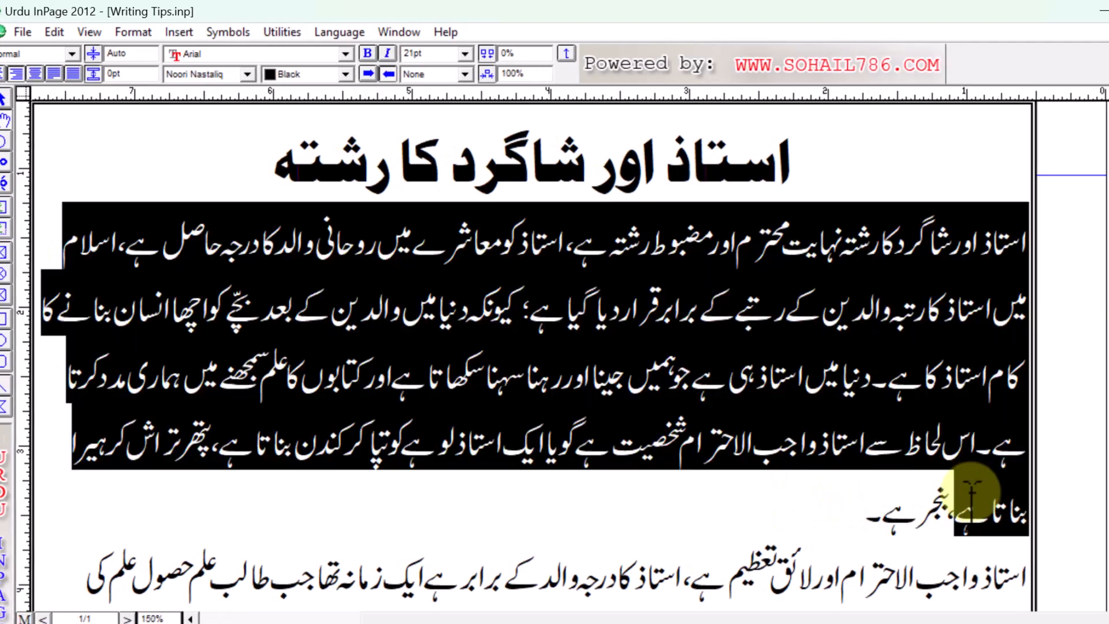
drag(976, 495, 865, 500)
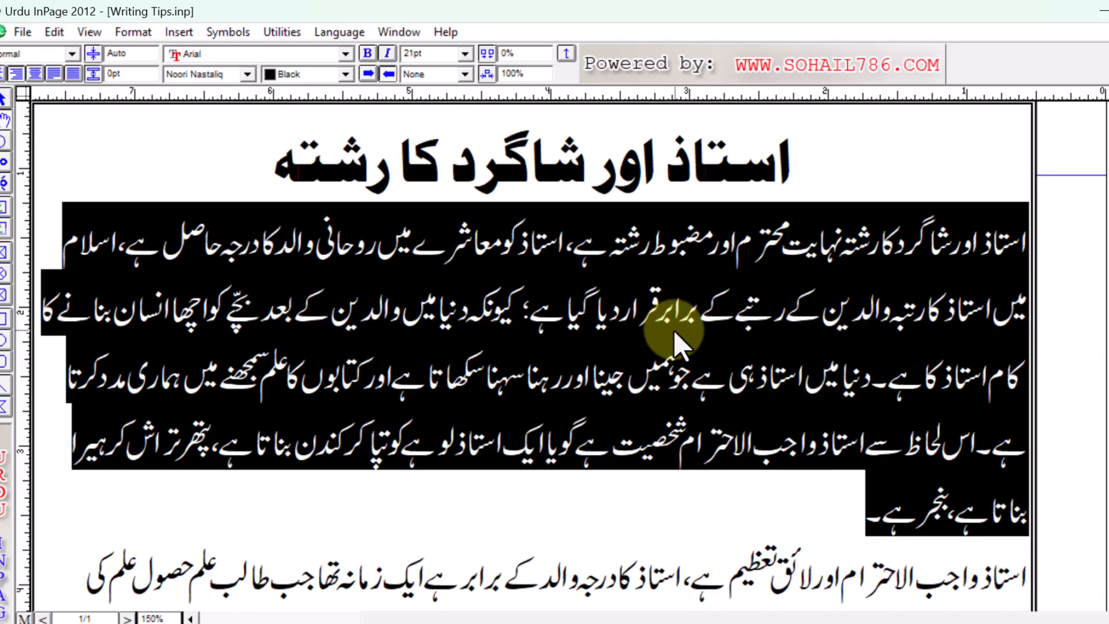
key(ctrl+h)
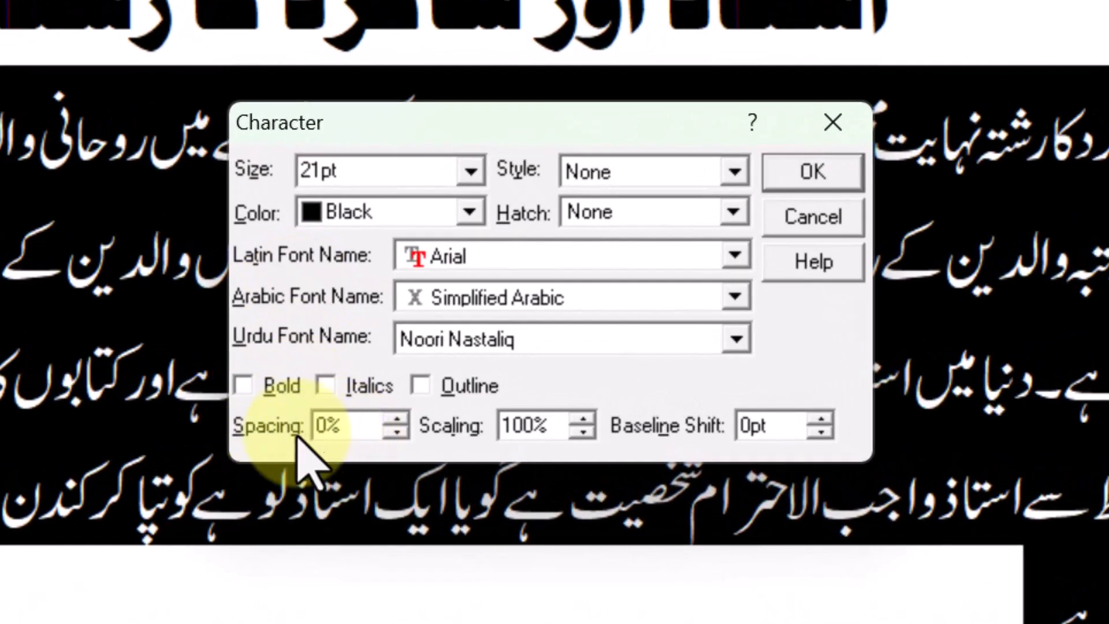
click(397, 433)
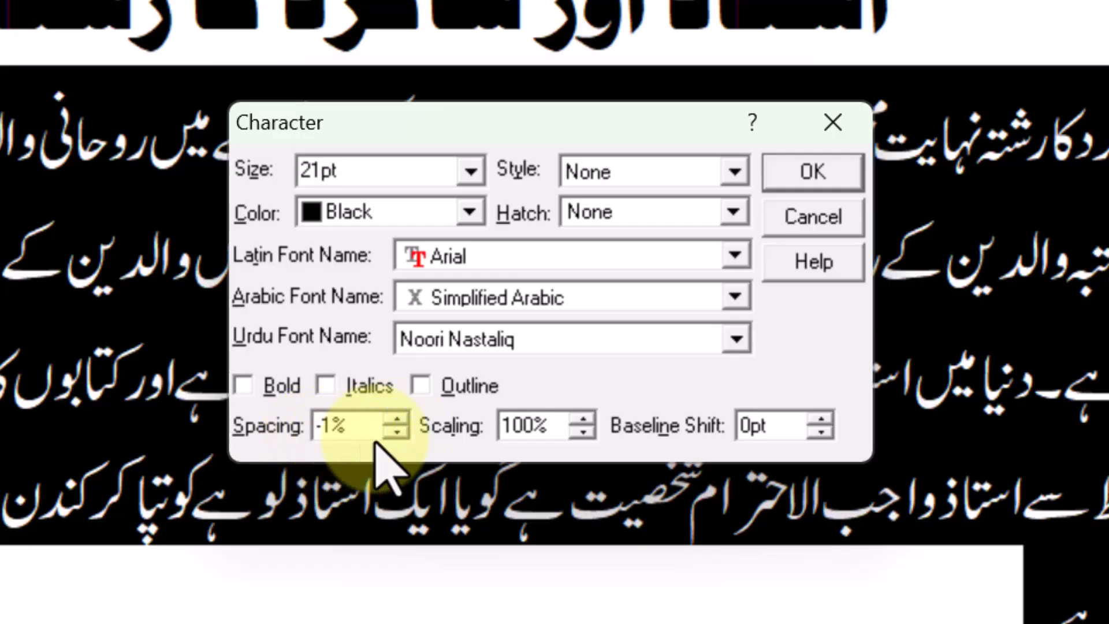
click(395, 418)
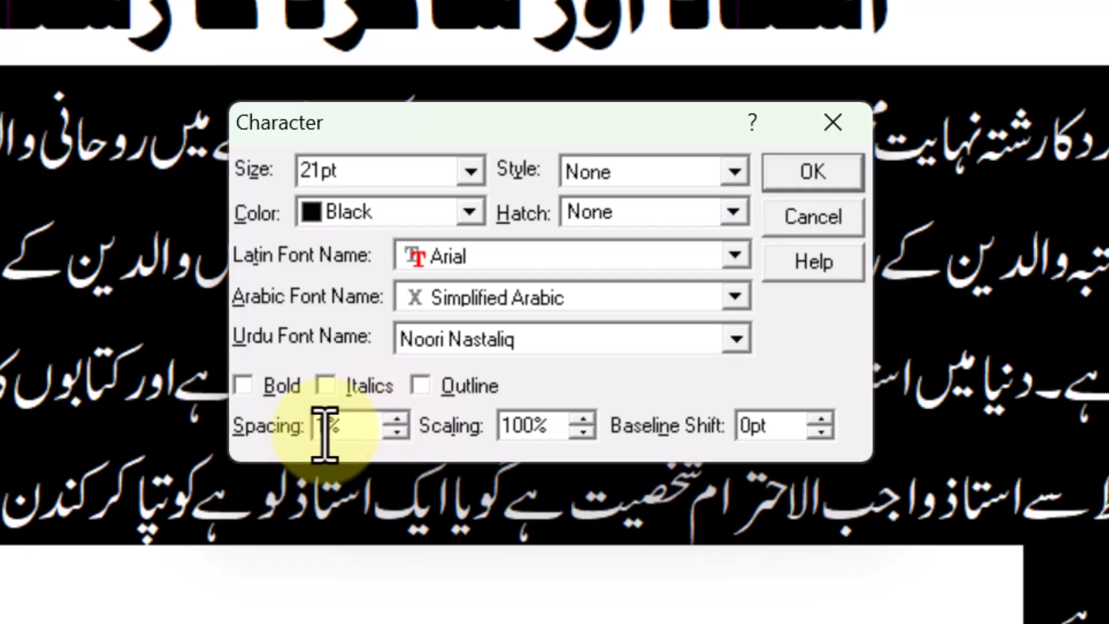
click(397, 419)
click(396, 419)
click(396, 420)
click(396, 419)
click(396, 419)
click(842, 177)
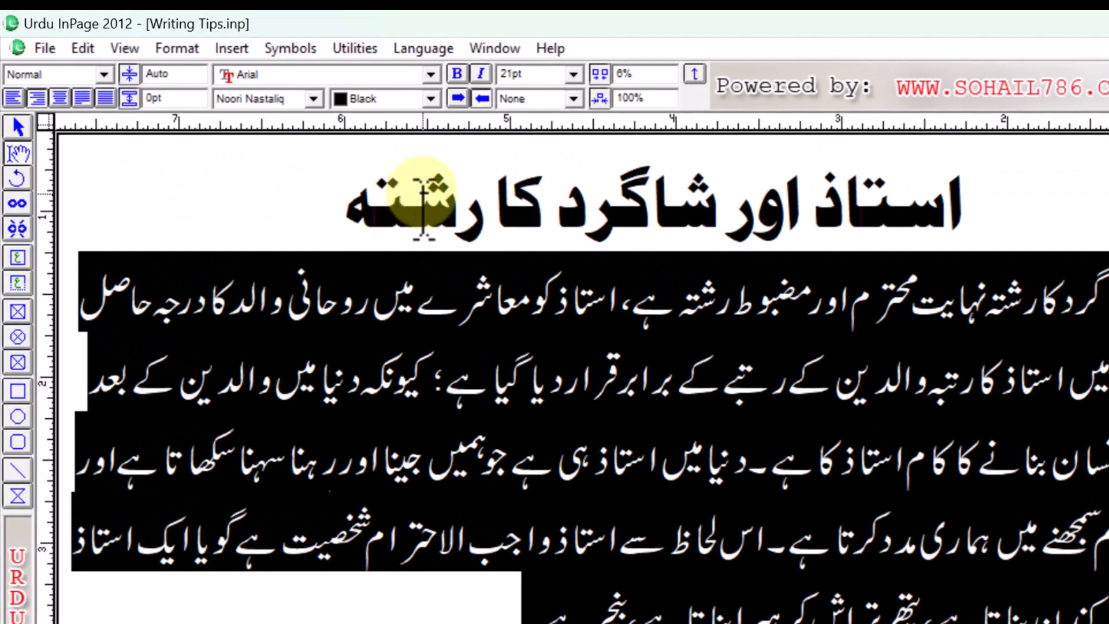
- Set the first body paragraph's character spacing to -3%
click(177, 48)
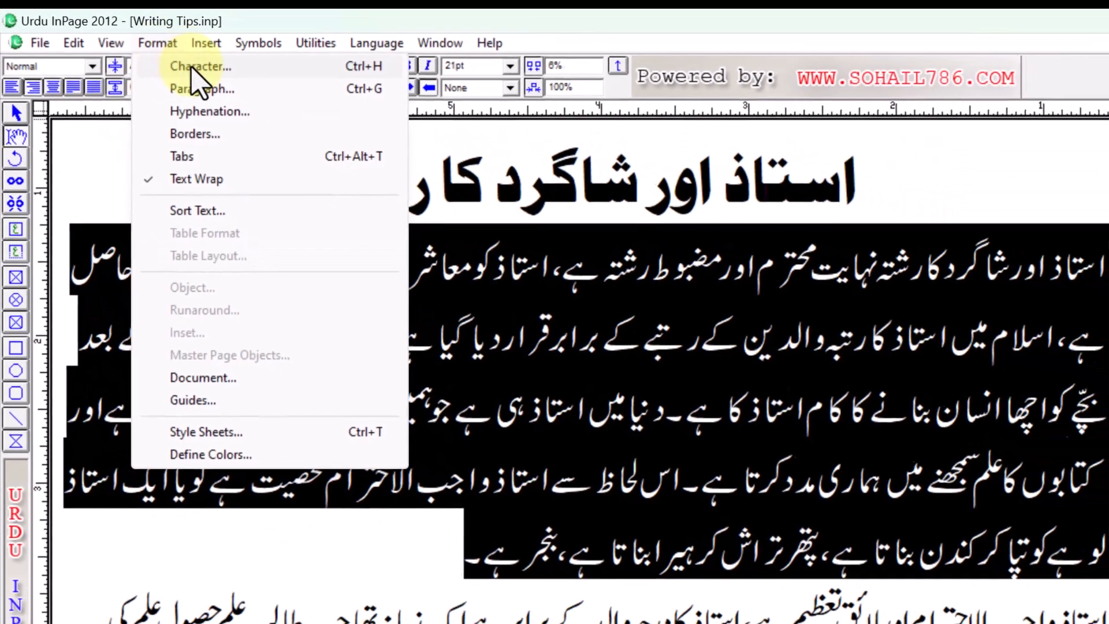
click(221, 77)
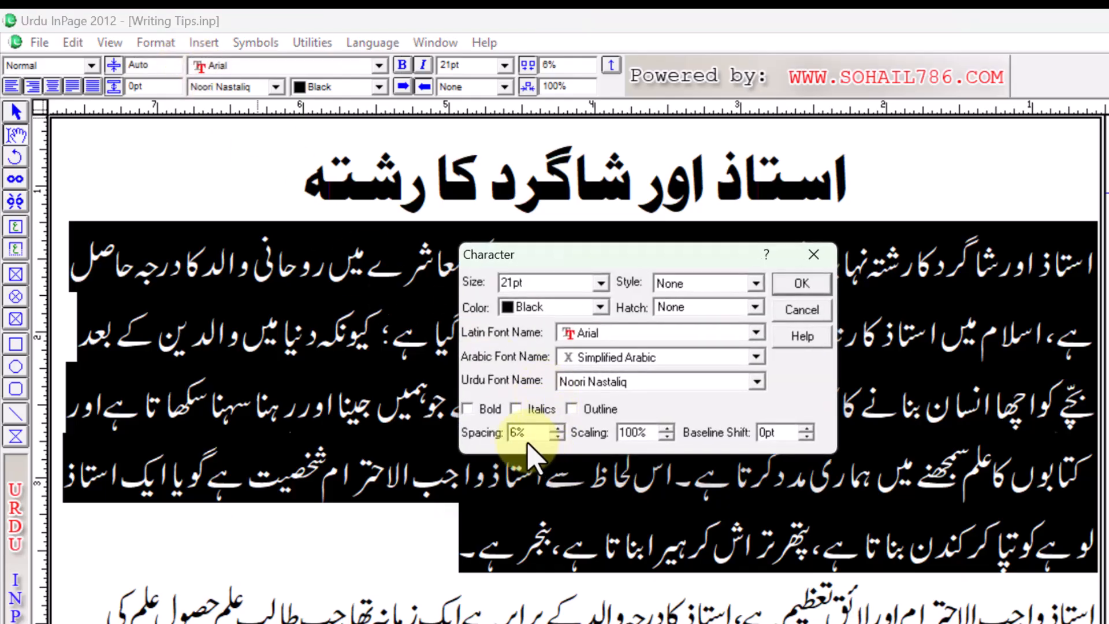
drag(530, 439, 498, 439)
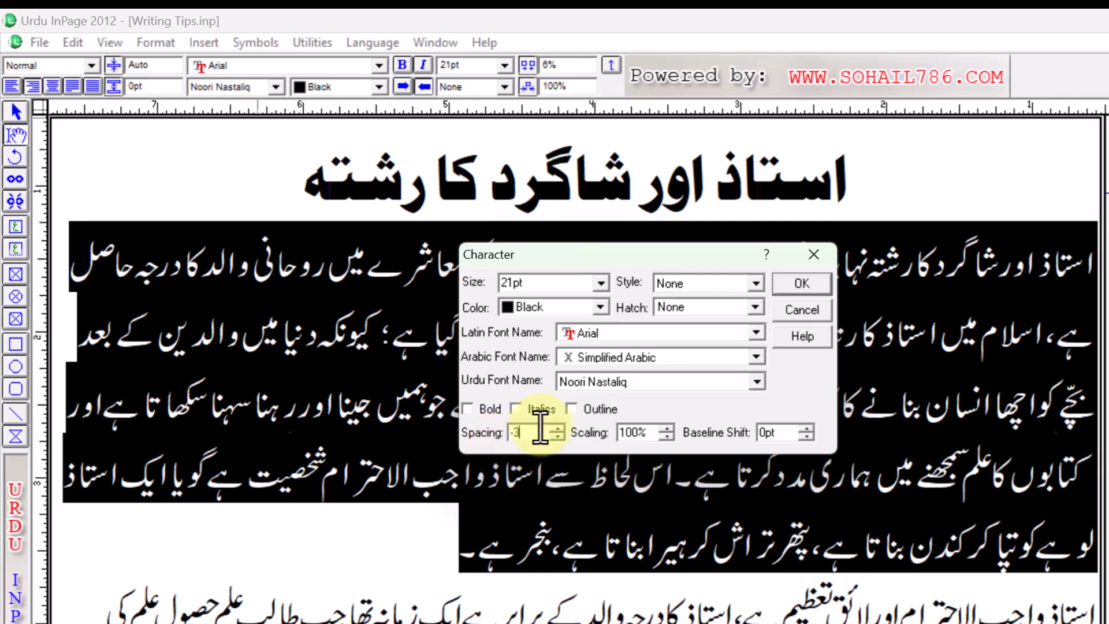
click(802, 292)
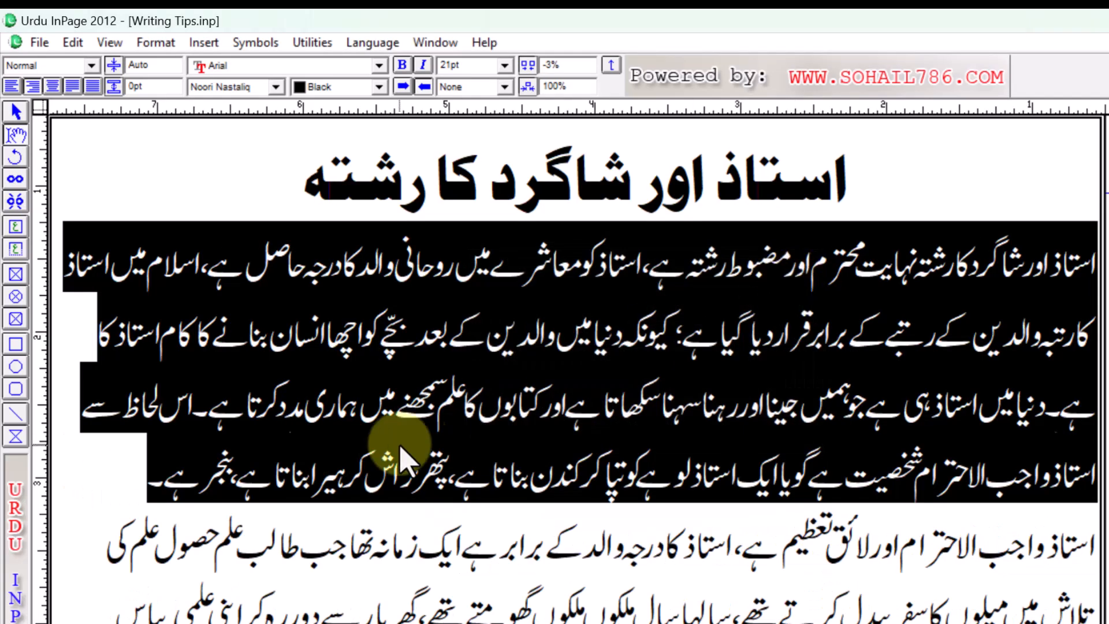
- Reselect the first body paragraph and increase its character spacing stepwise to 17%
click(134, 468)
drag(141, 465, 1094, 266)
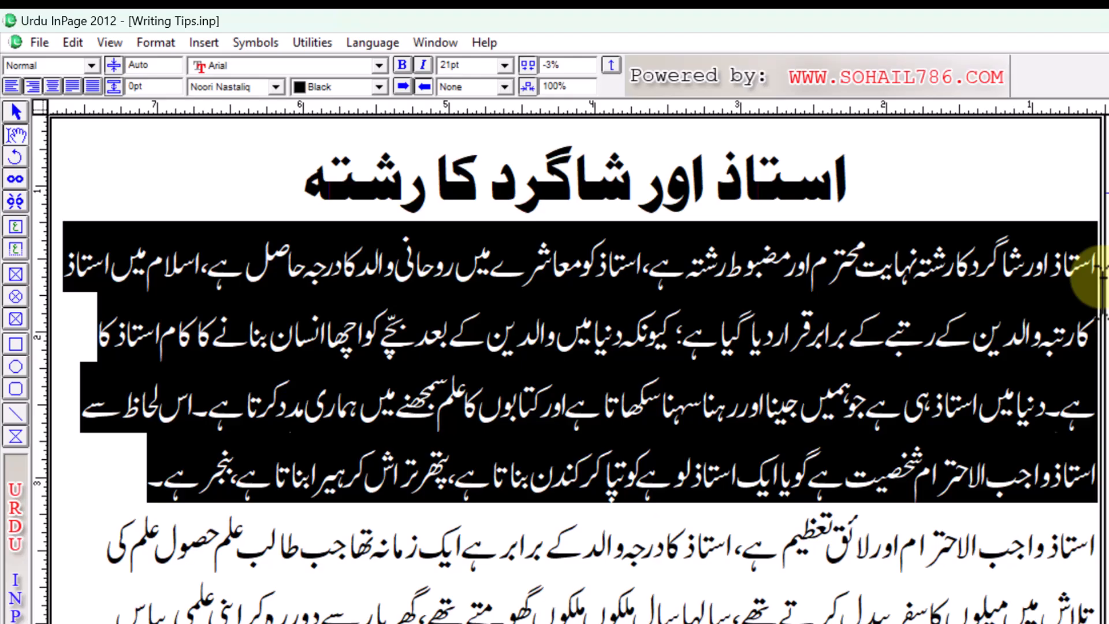
click(1086, 272)
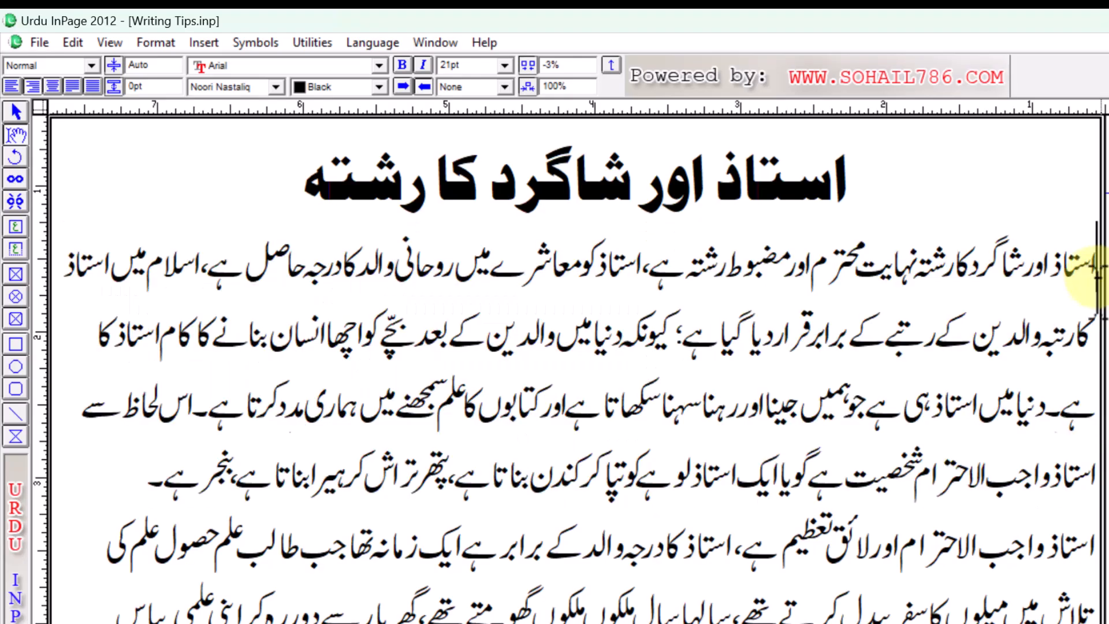
drag(1093, 263, 205, 488)
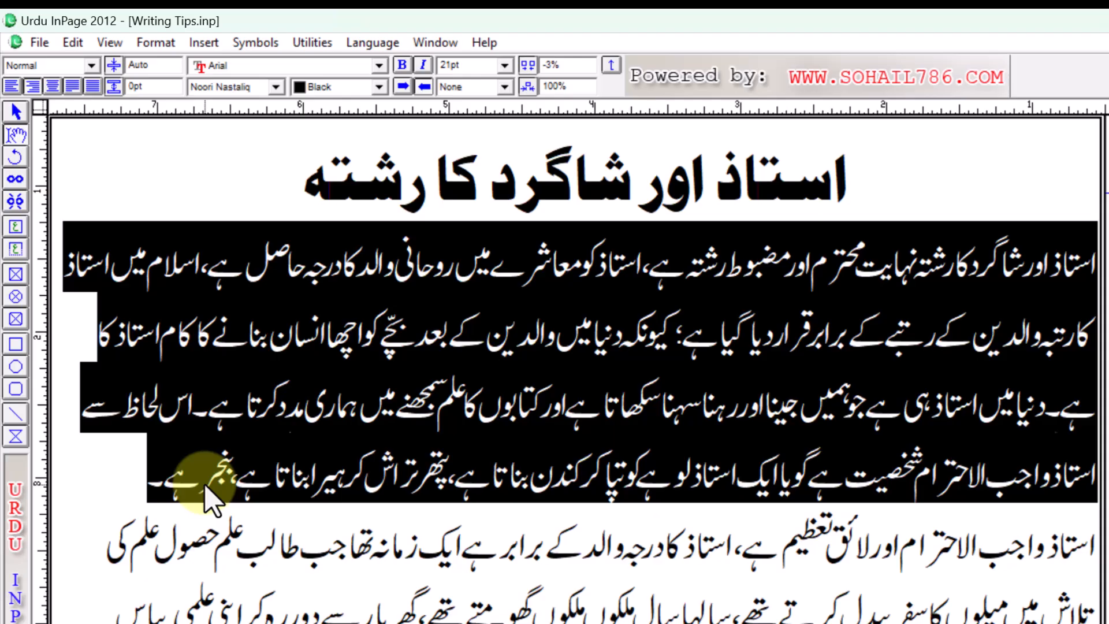
key(ctrl+F5)
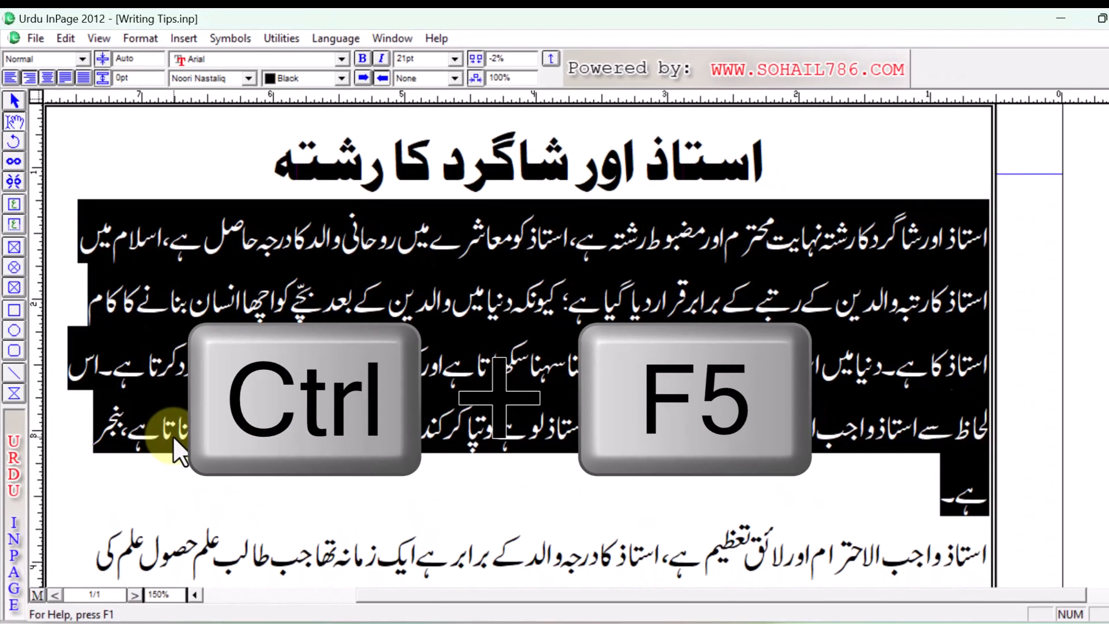
key(ctrl+F5)
key(ctrl+F5)
key(ctrl+F5)
key(ctrl+F5)
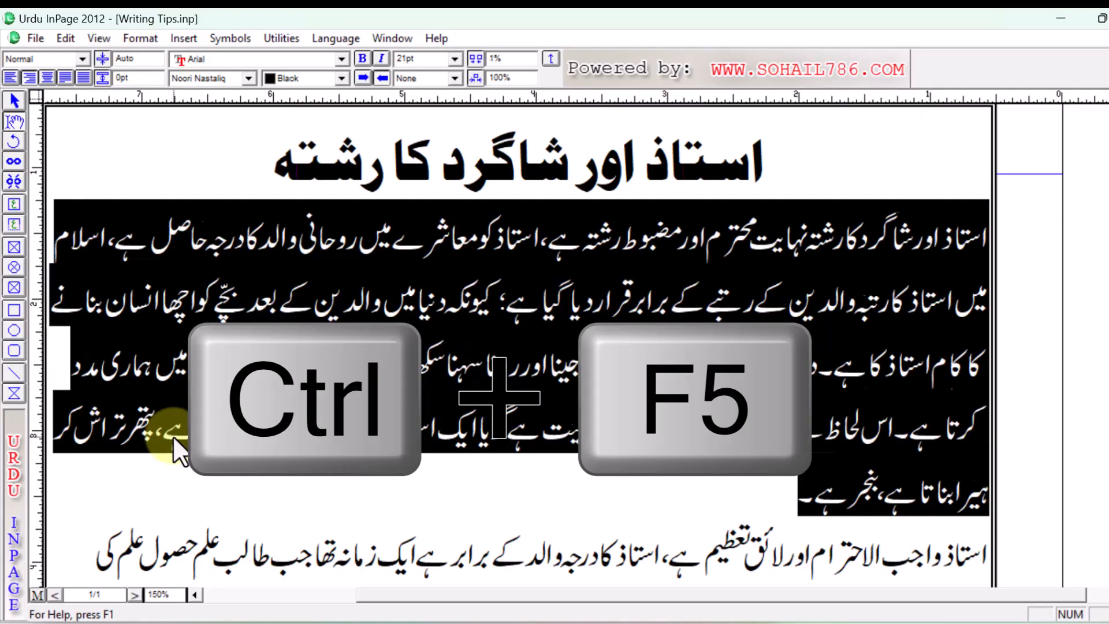
key(ctrl+F5)
key(ctrl+F5)
key(ctrl+F5)
key(ctrl+F5)
key(ctrl+F5)
key(ctrl+F5)
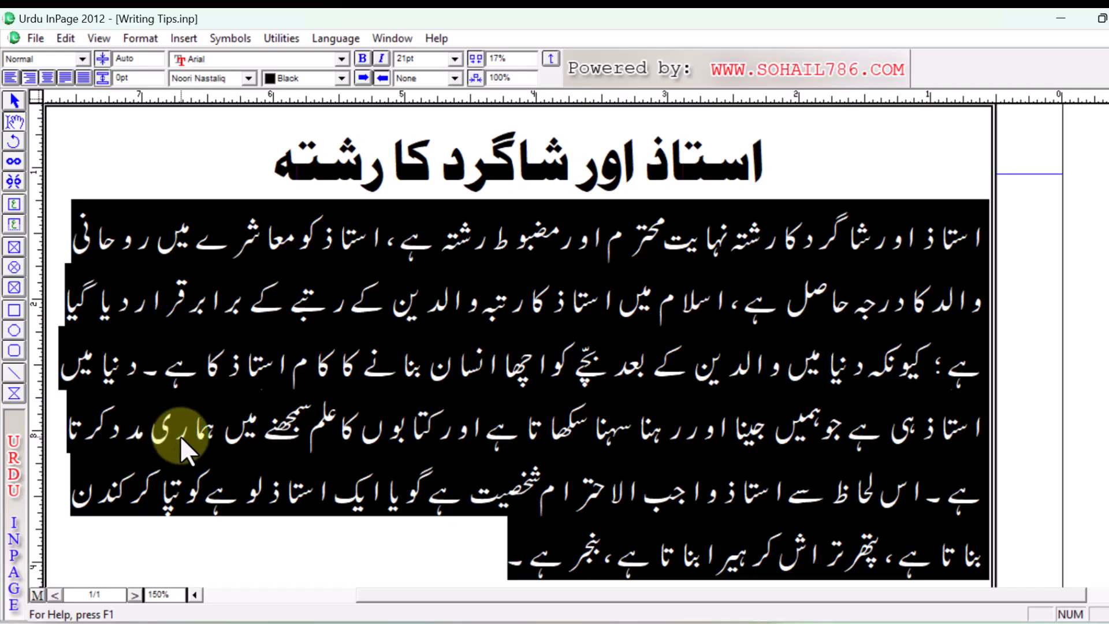
- Reduce the selected paragraph's character spacing stepwise to 9%
key(ctrl+F6)
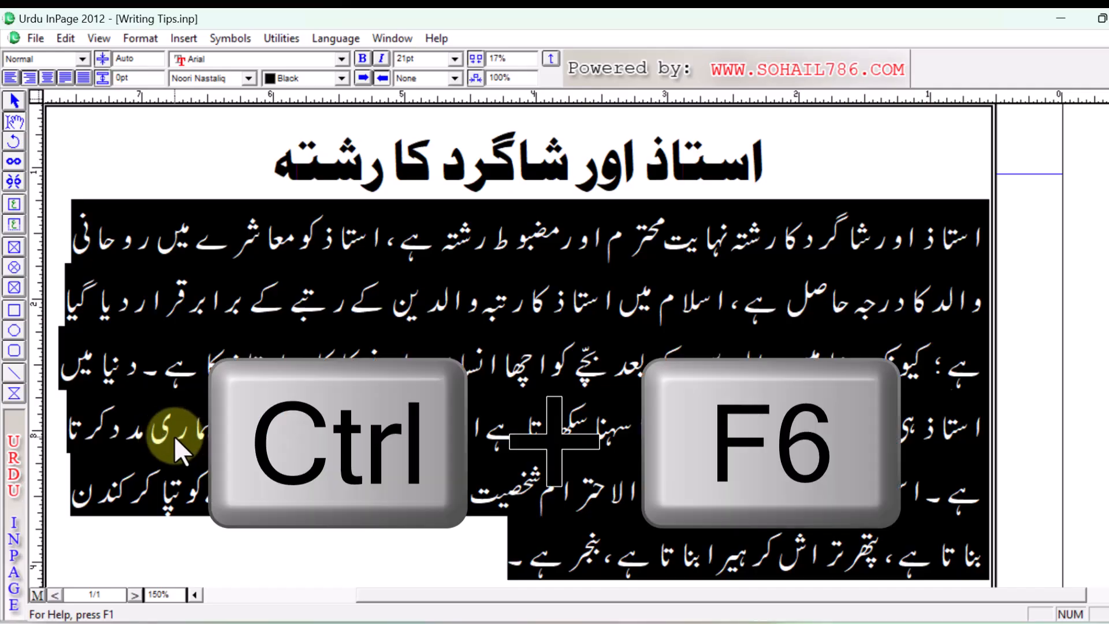
key(ctrl+F6)
key(ctrl+F6)
key(F11)
key(F11)
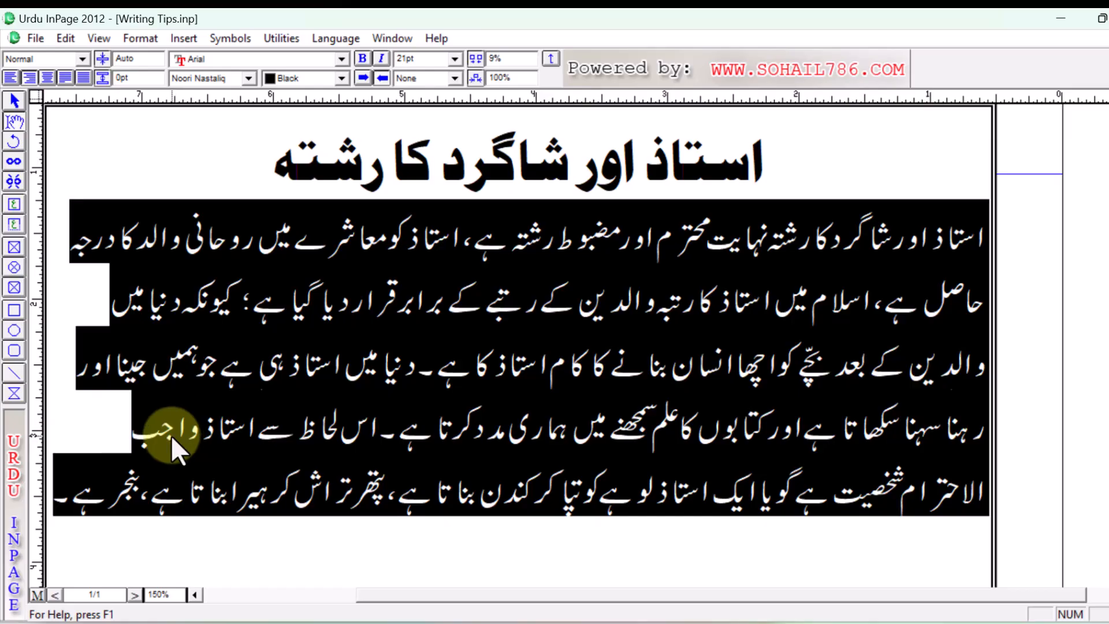
- Reduce the selected paragraph's character spacing stepwise to -4% and bring it back up to -2%
key(F11)
key(F11)
key(F11)
key(F11)
key(F11)
key(F11)
key(F11)
key(F11)
key(F11)
key(F11)
key(F11)
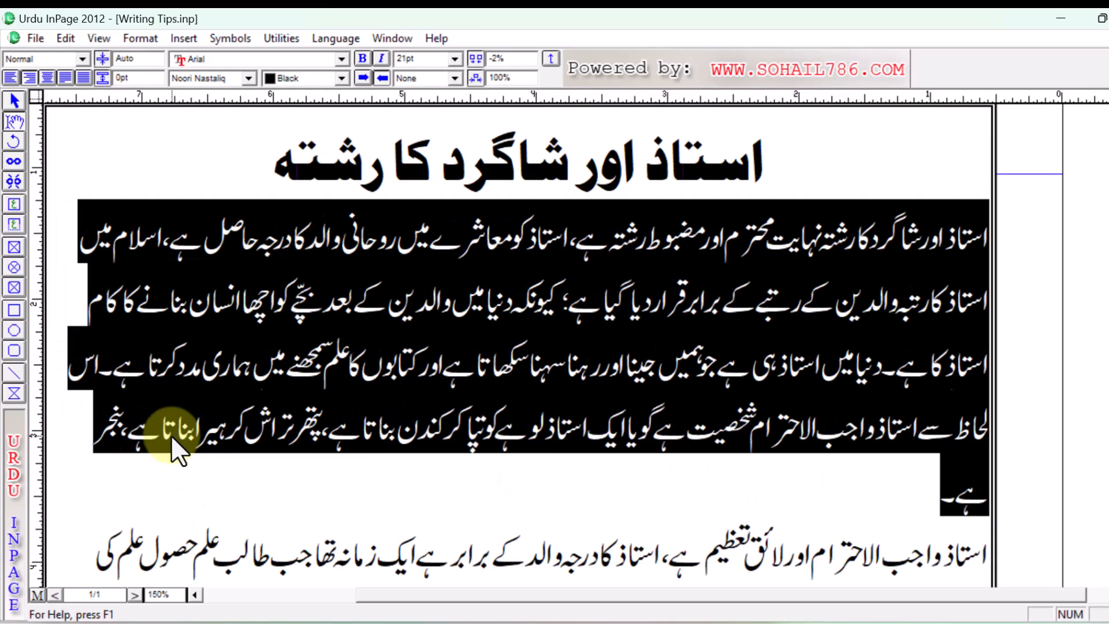
key(F11)
key(F11)
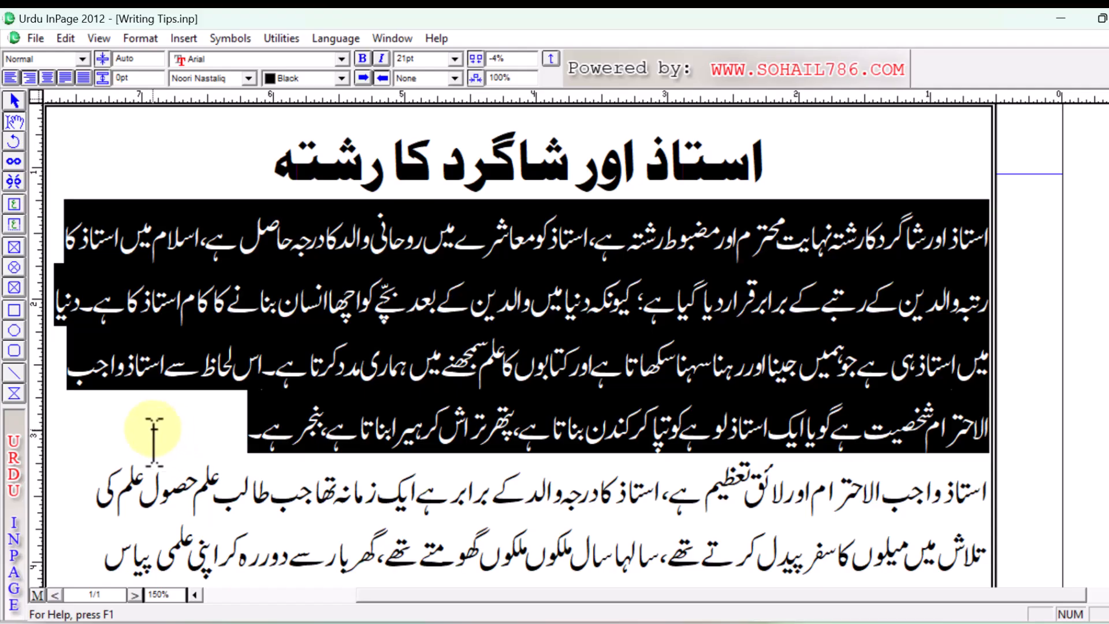
key(F12)
key(F12)
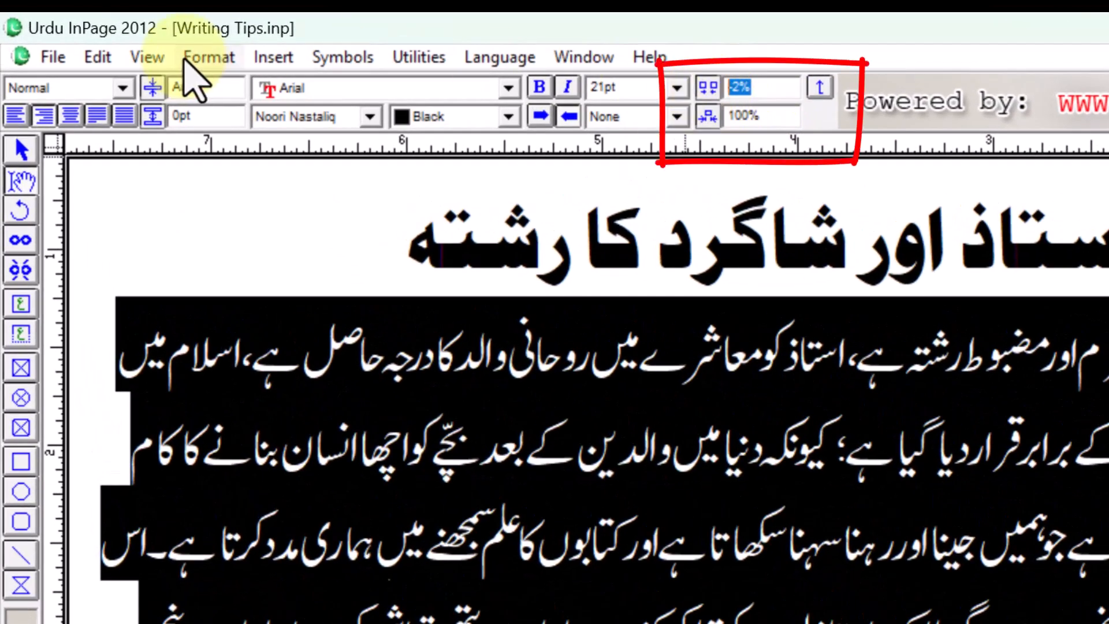
- Set the selected paragraph's character spacing to -3% through its character settings
click(208, 56)
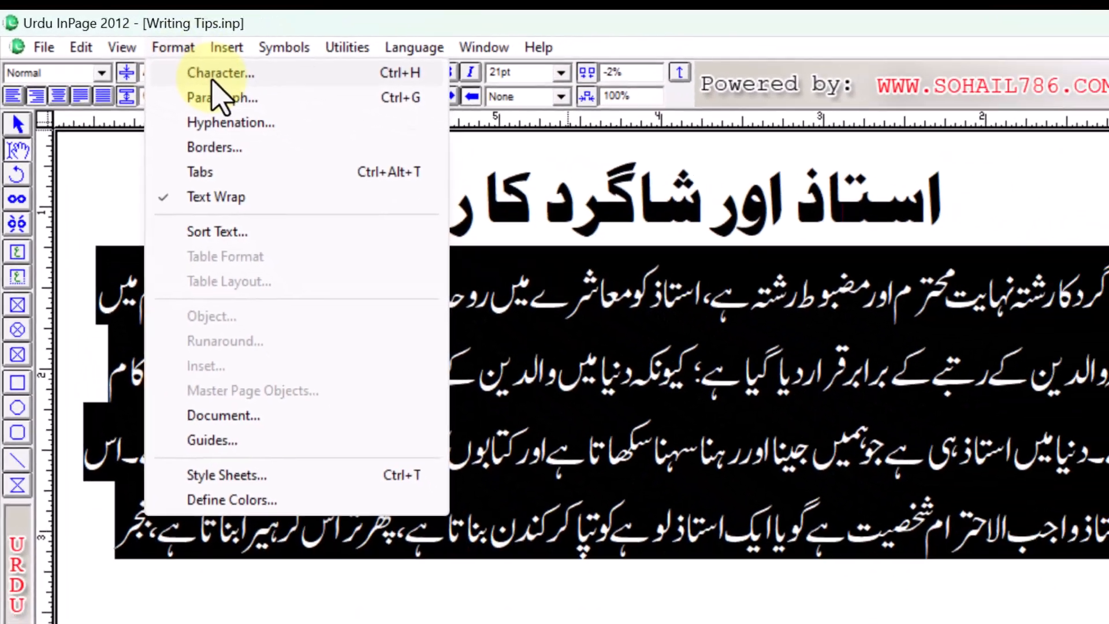
click(211, 76)
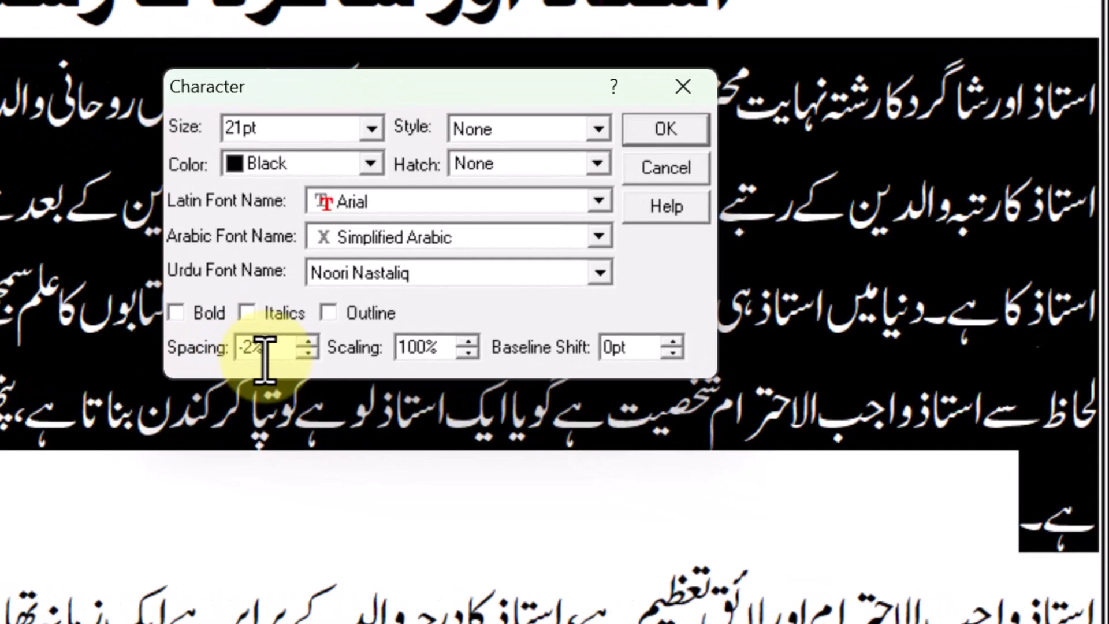
click(308, 352)
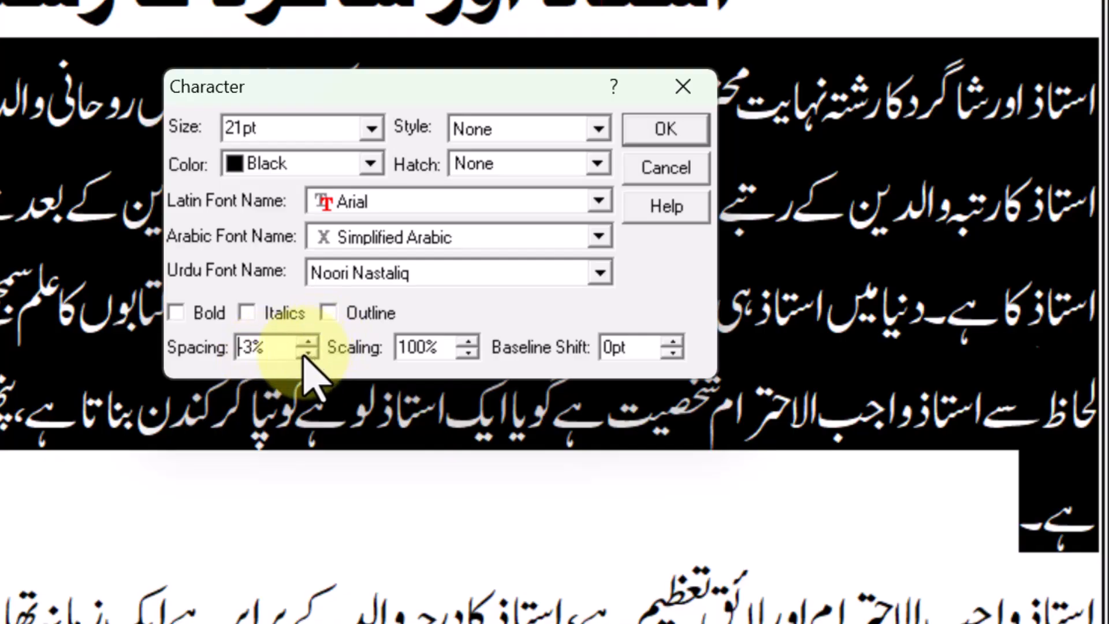
click(664, 132)
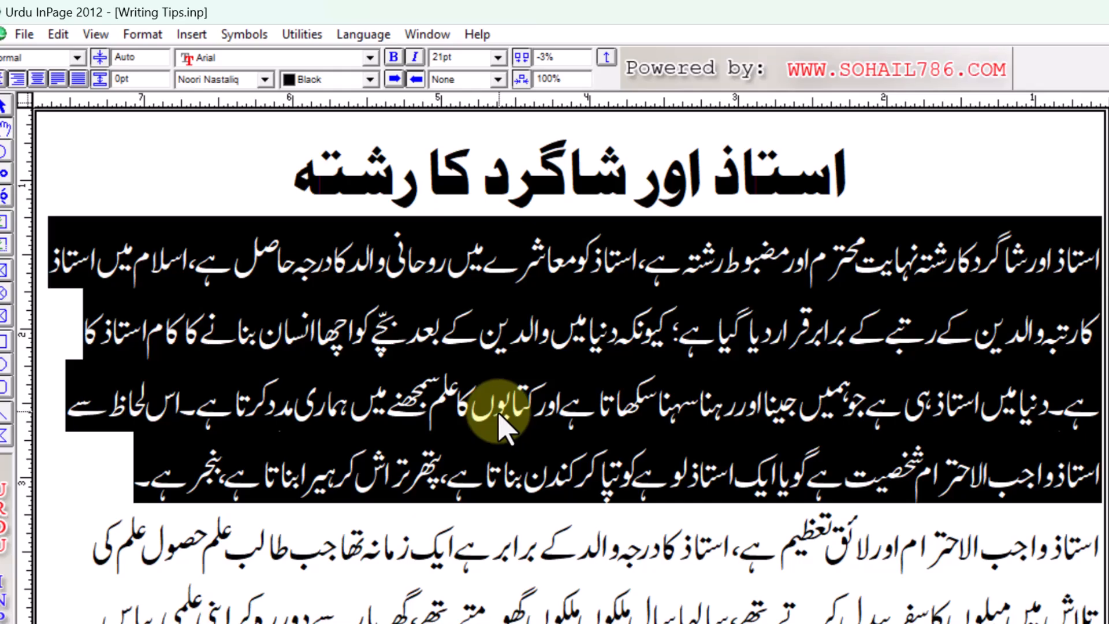
- Select the whole heading line and set its character scaling to 50%
drag(243, 179, 853, 179)
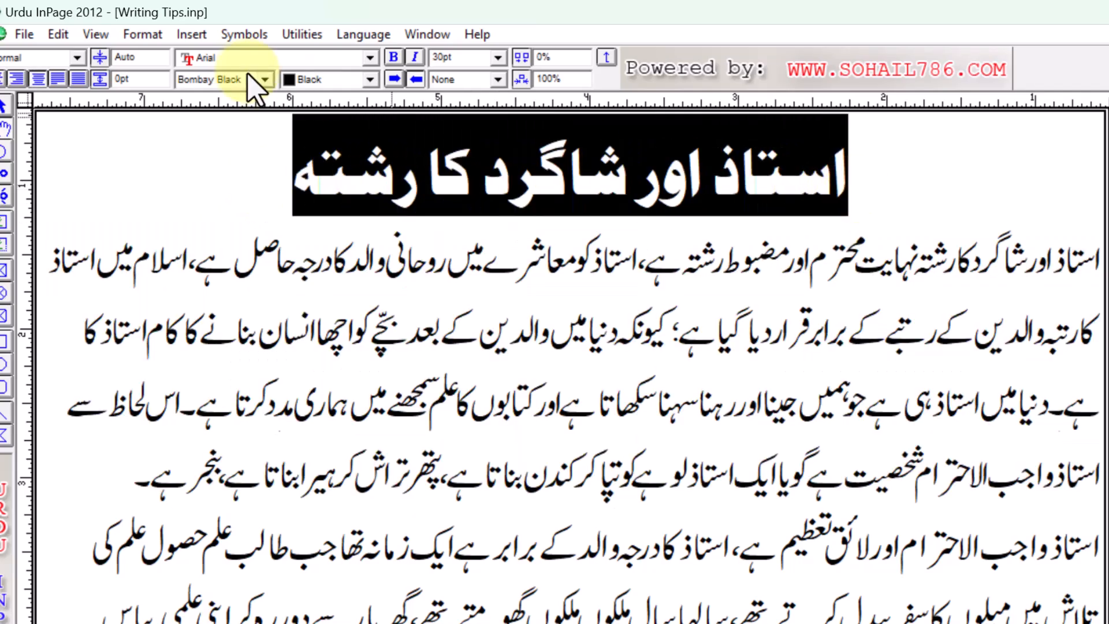
click(145, 36)
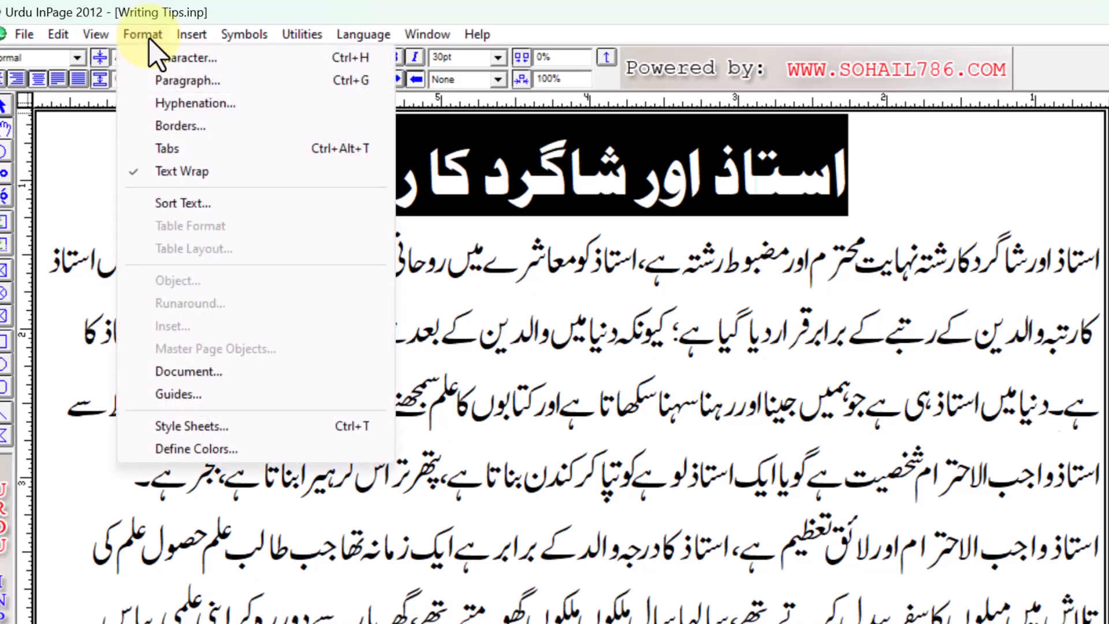
click(174, 58)
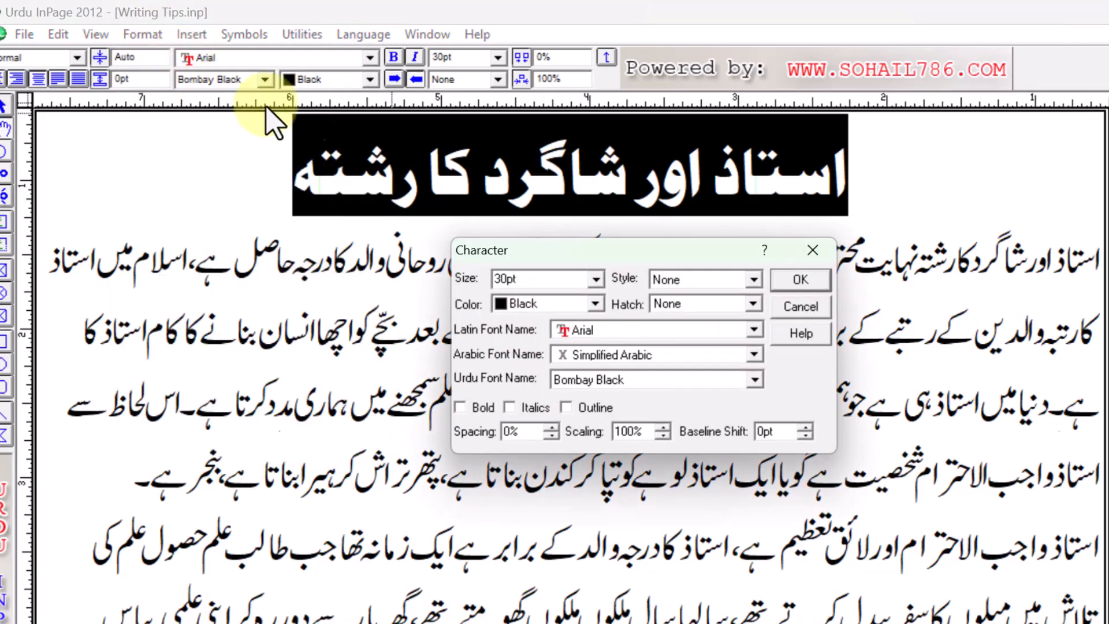
double_click(649, 433)
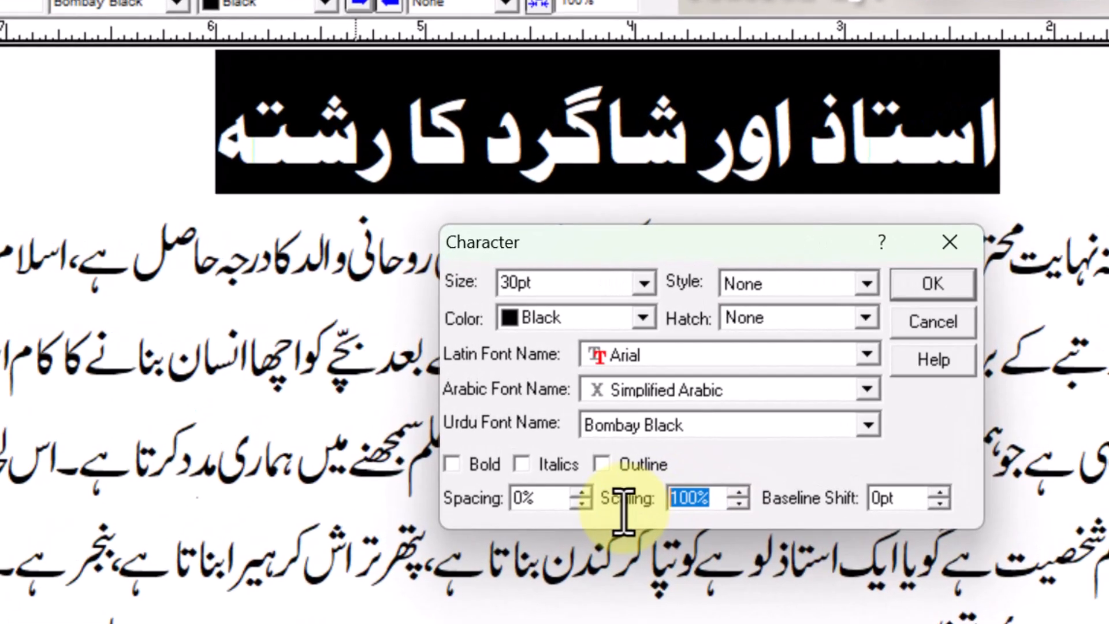
text(50)
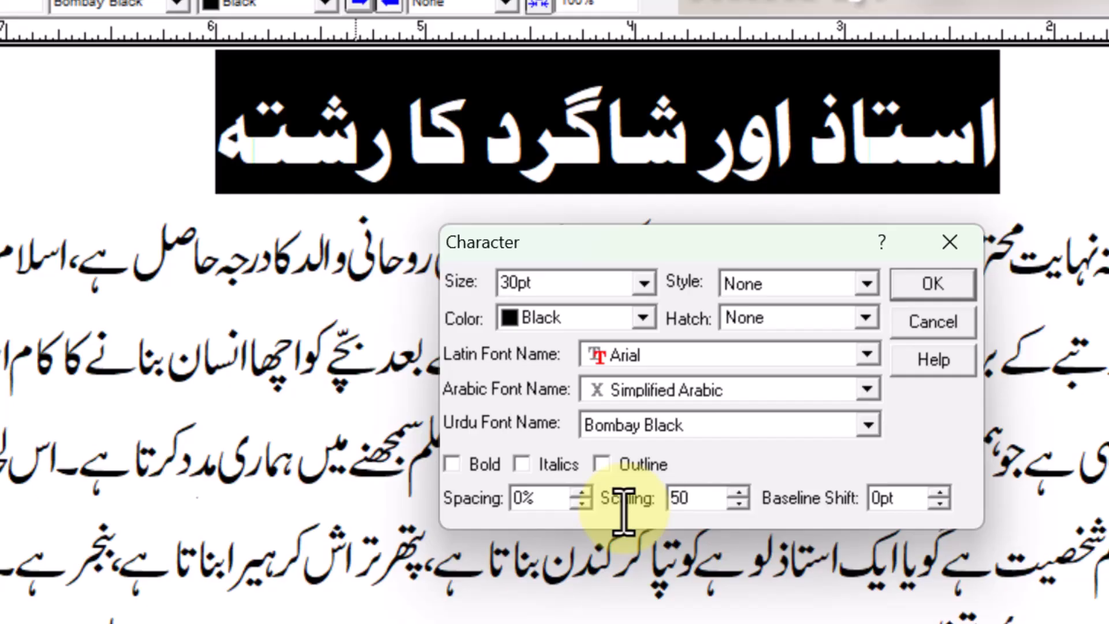
key(Return)
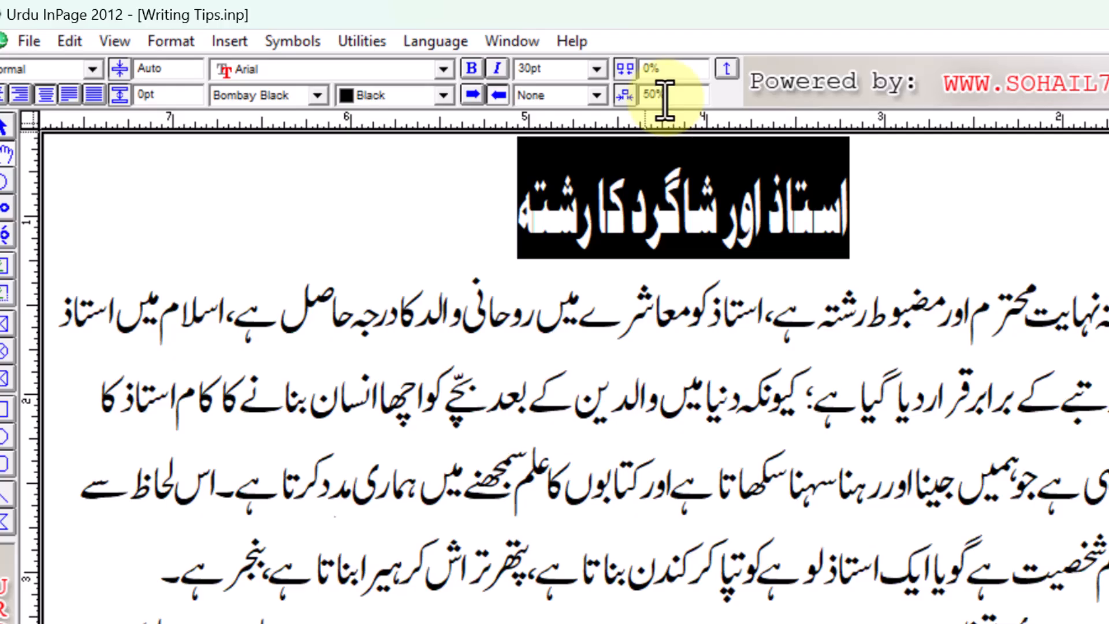
- Restore the heading's character scaling to 100%
click(172, 43)
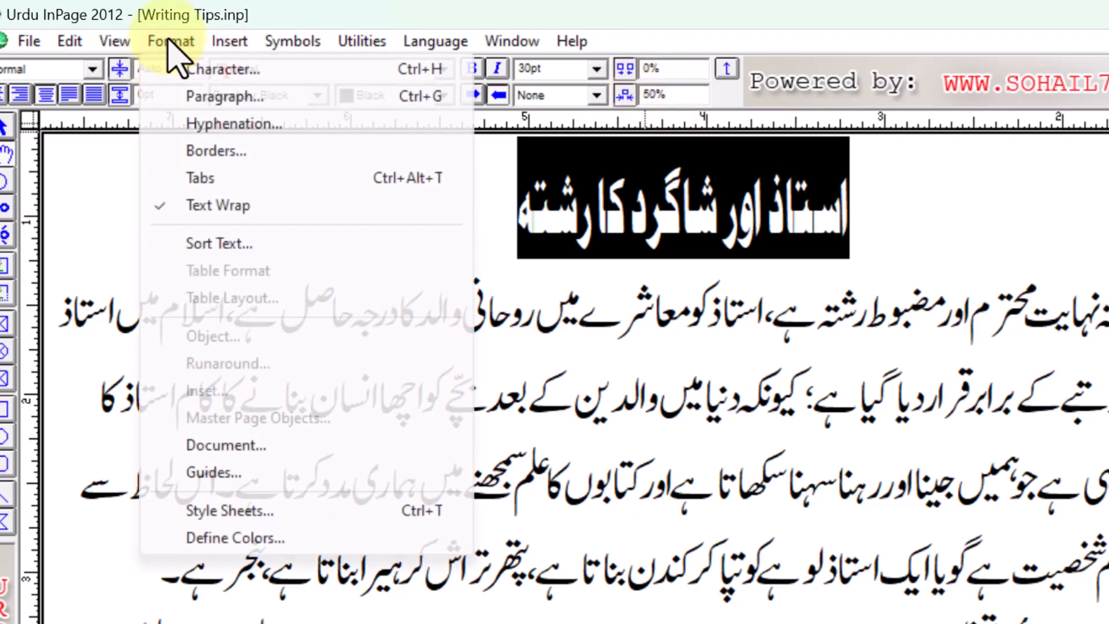
click(202, 71)
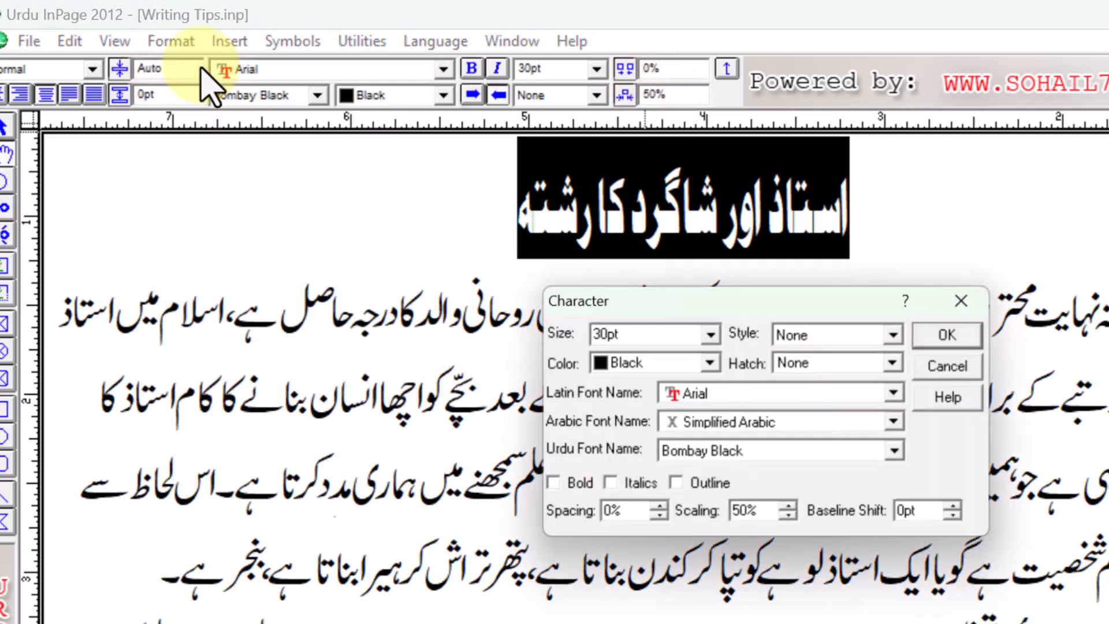
drag(768, 518, 729, 518)
text(100)
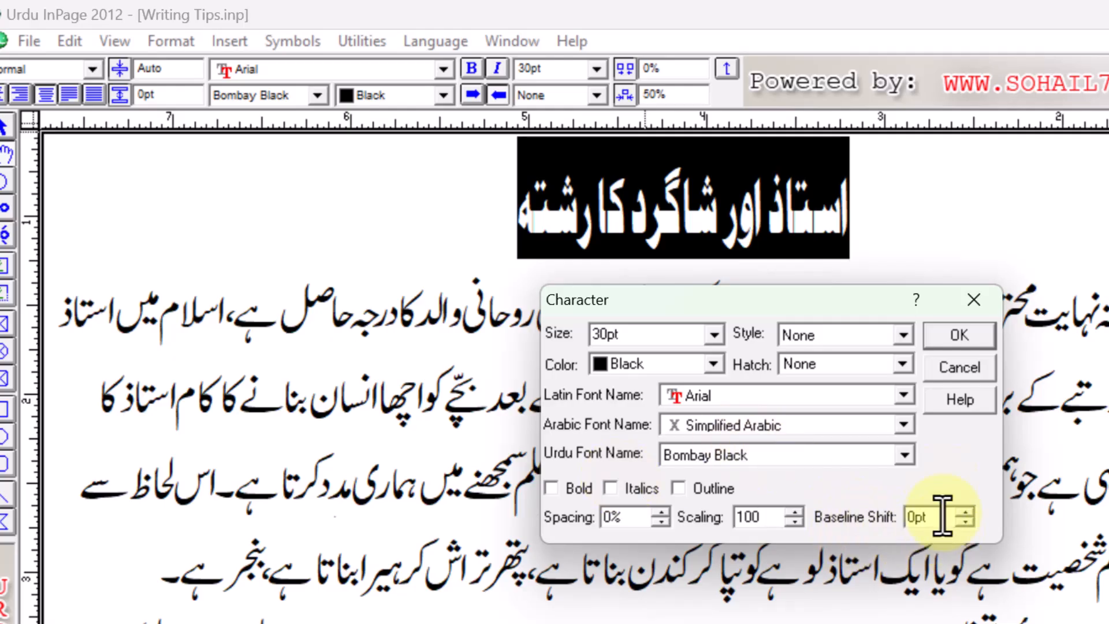
click(957, 334)
- Duplicate the word کا in the heading and set the copy's baseline shift to 10 pt
click(556, 220)
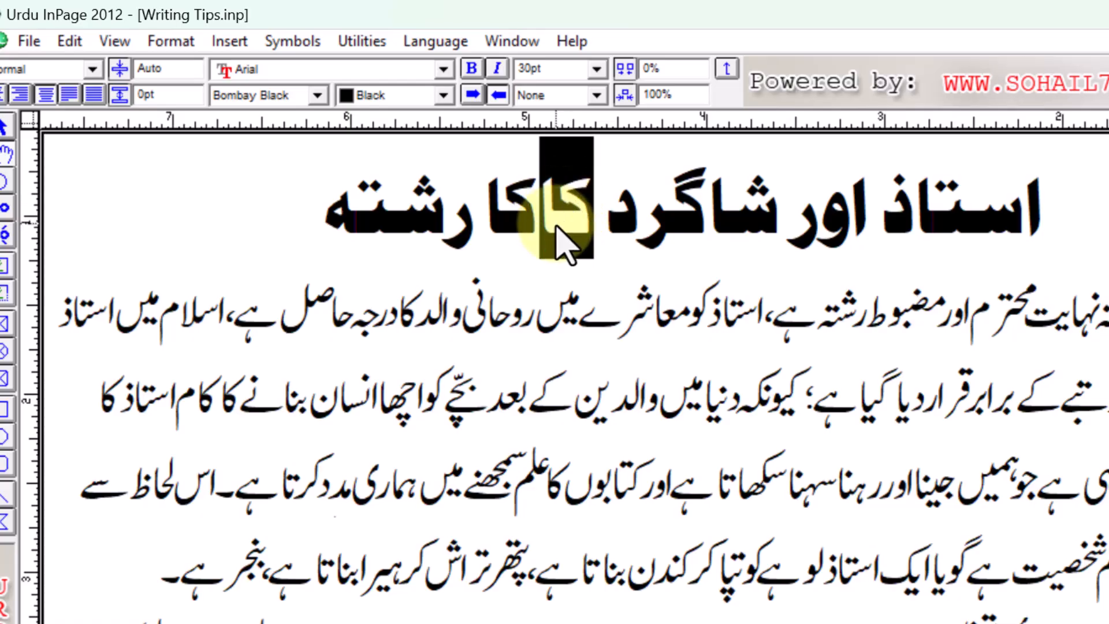
click(169, 41)
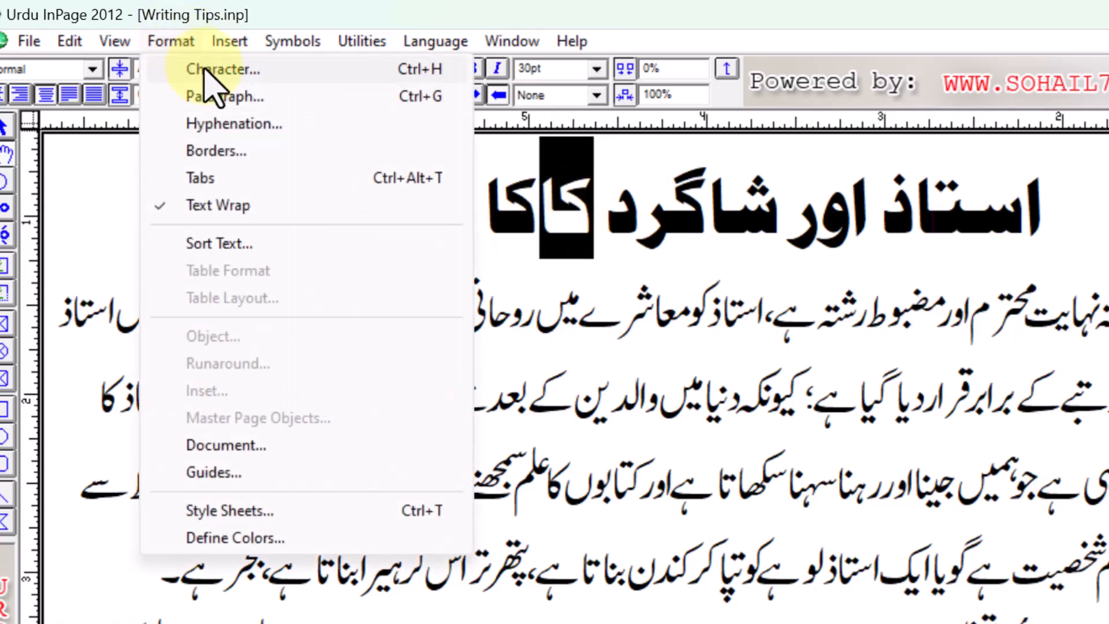
click(223, 70)
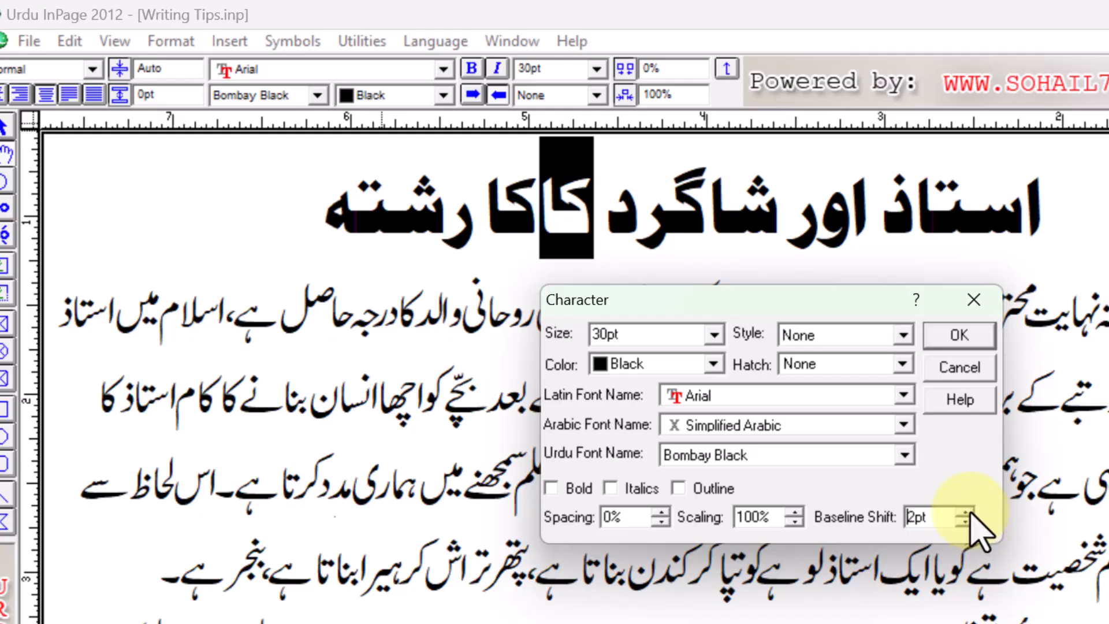
click(964, 513)
click(964, 513)
click(964, 512)
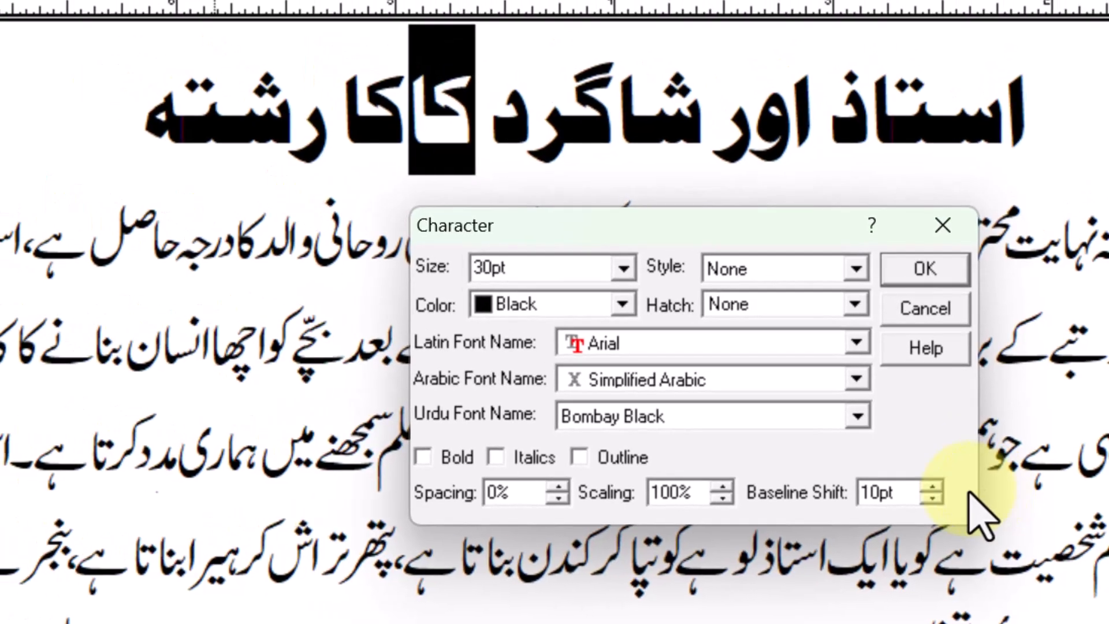
click(941, 270)
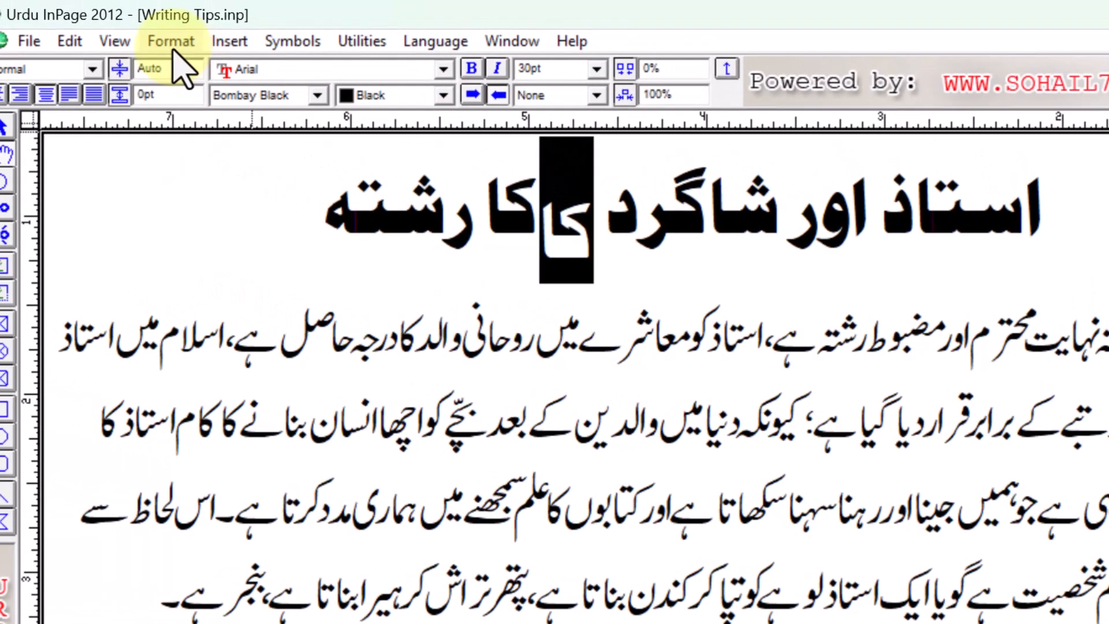
- Set the baseline shift of the selected extra کا to -15 pt
click(173, 46)
click(188, 69)
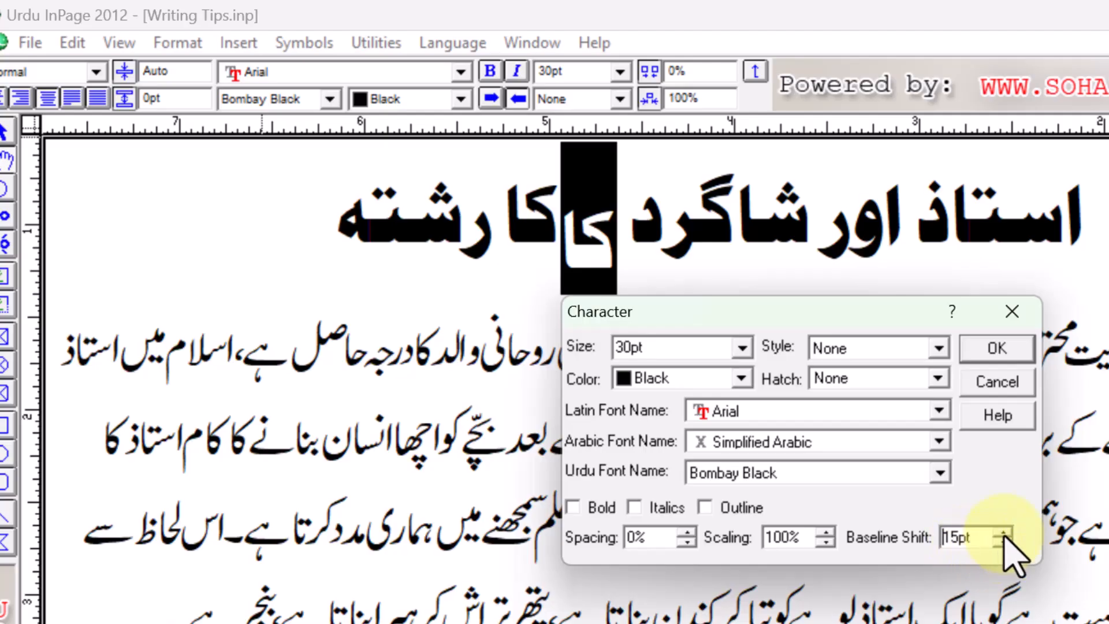
click(1004, 543)
click(1004, 543)
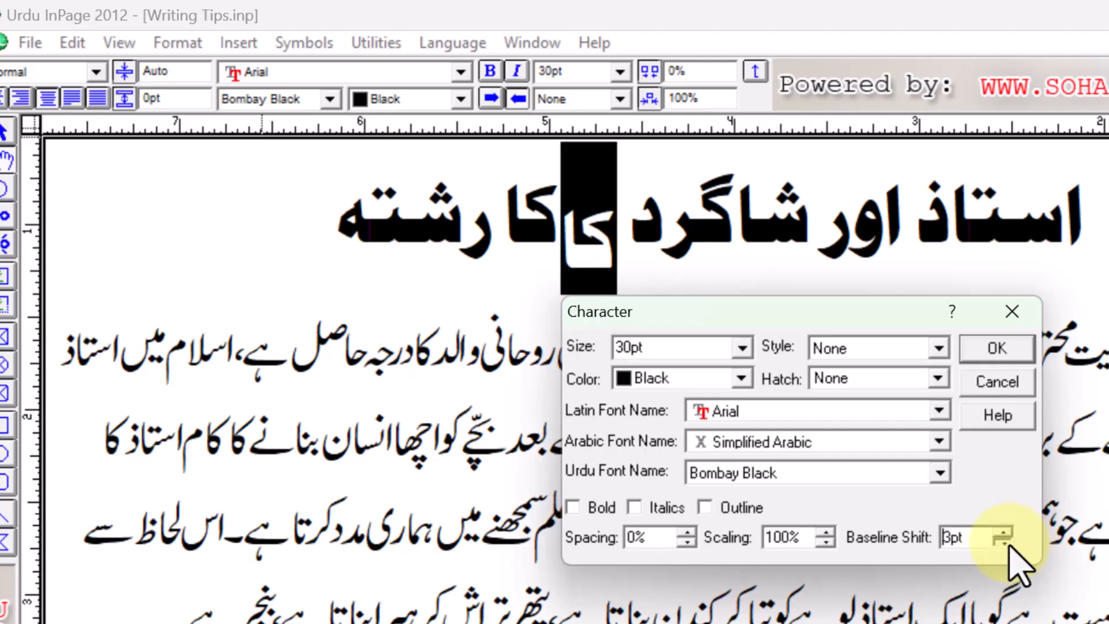
click(1003, 543)
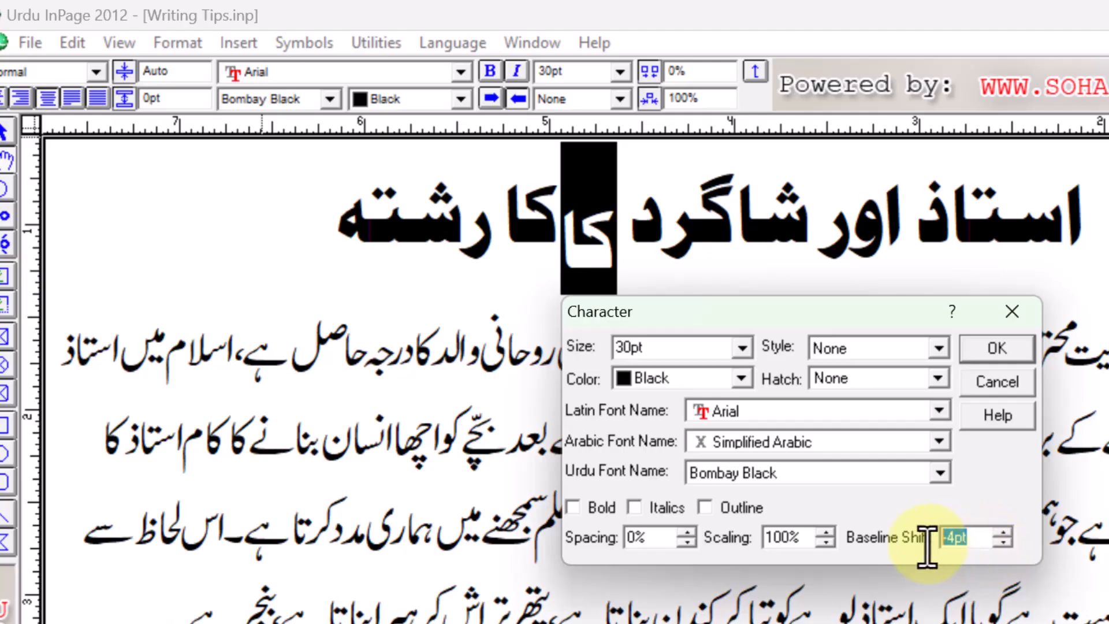
text(-15)
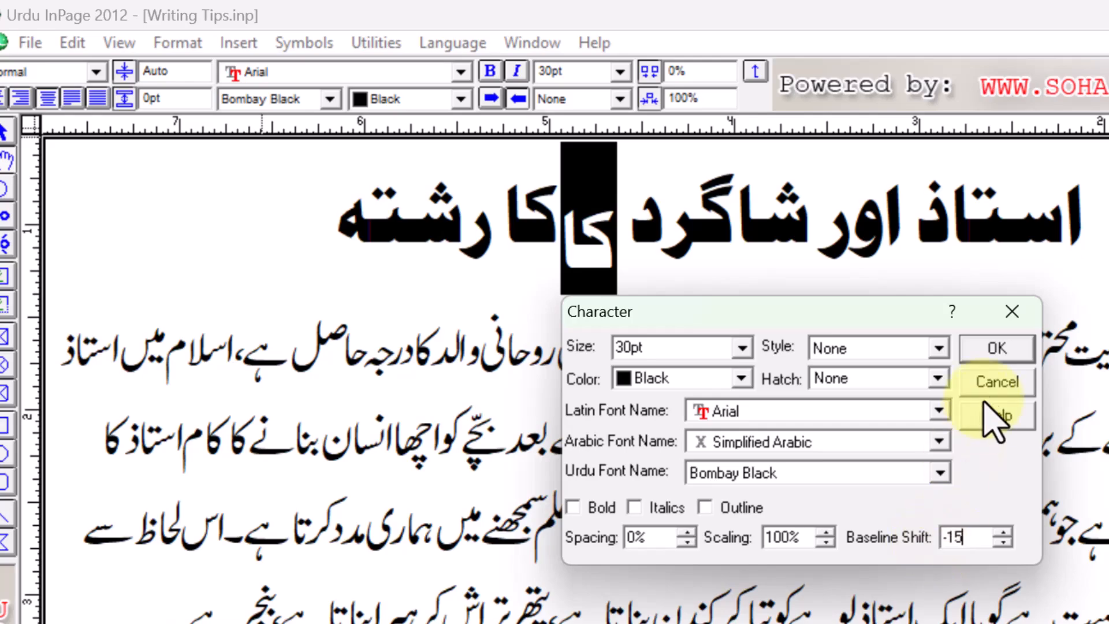
click(997, 350)
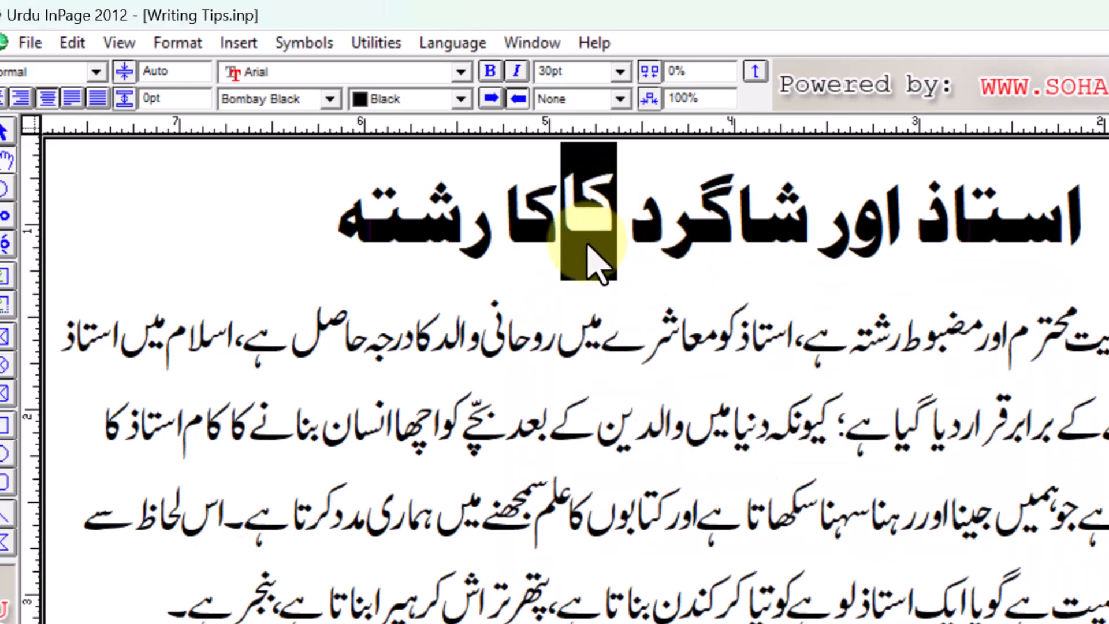
- Reselect the extra کا in the heading and raise it stepwise further above the baseline
click(559, 216)
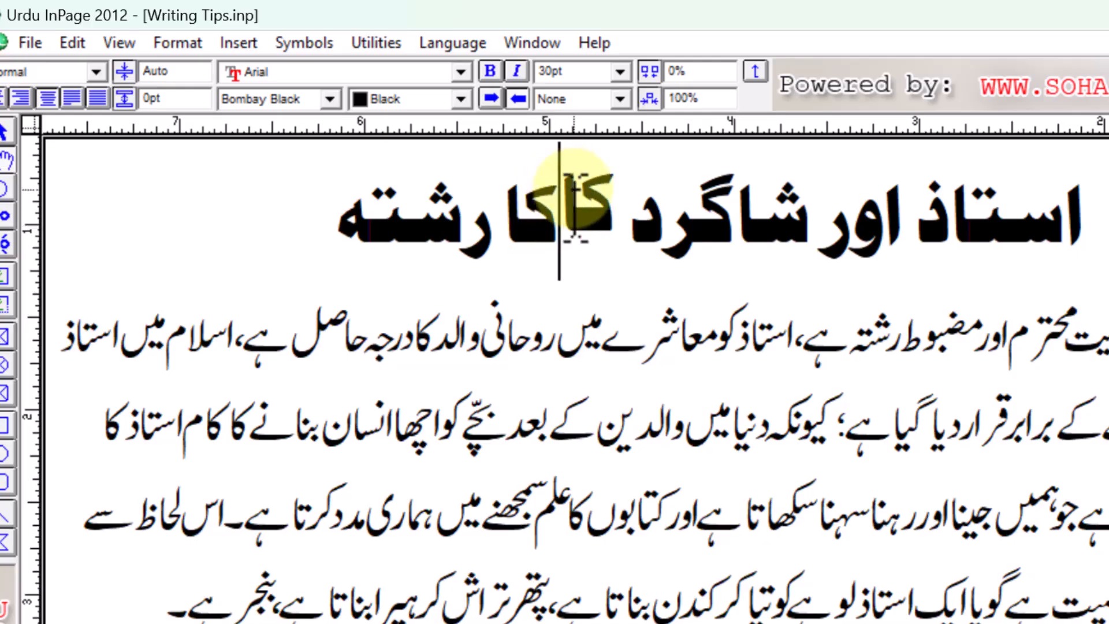
drag(574, 190, 606, 197)
click(610, 201)
double_click(606, 201)
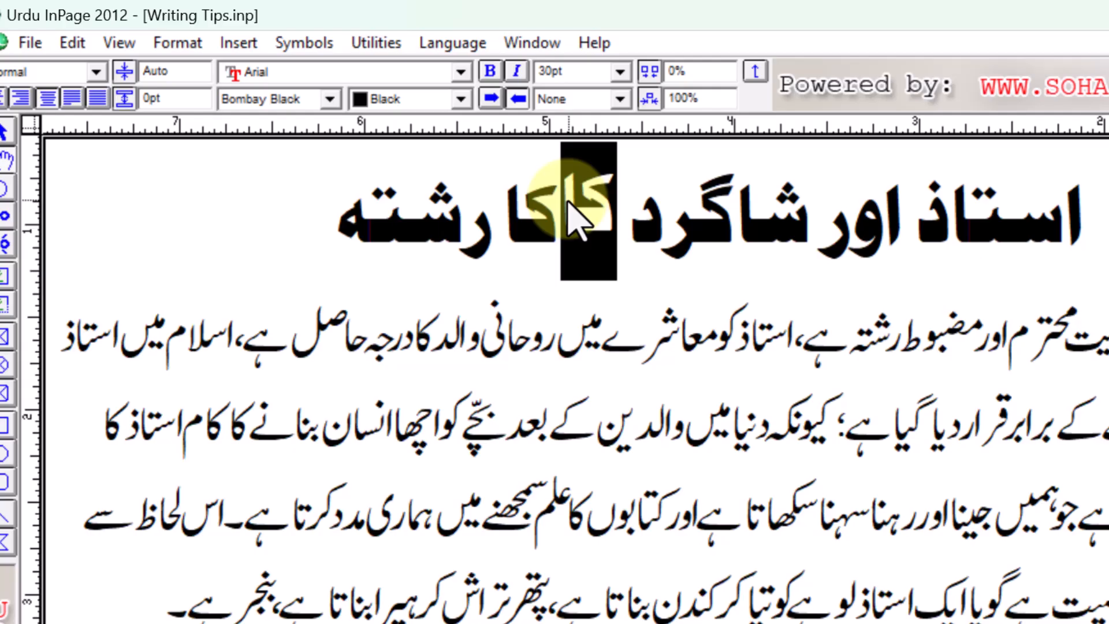
key(ctrl+F7)
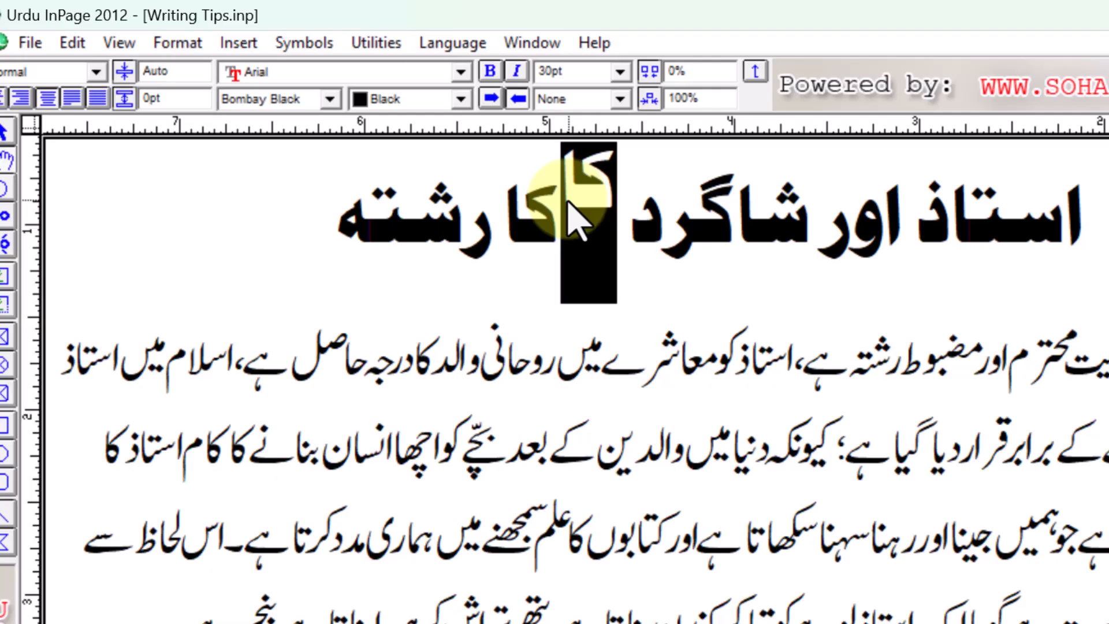
key(ctrl+F7)
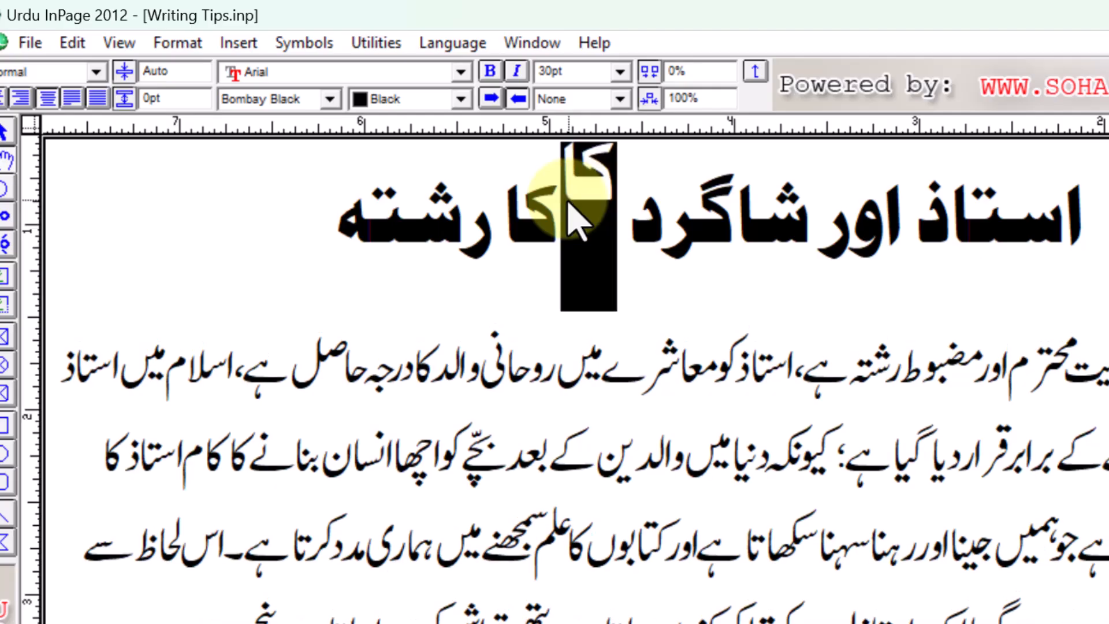
- Lower the extra کا stepwise until it sits below the heading's baseline, and delete it
key(ctrl+F8)
key(ctrl+F8)
key(ctrl+F8)
key(ctrl+F8)
key(ctrl+F8)
key(ctrl+F8)
key(ctrl+F8)
key(ctrl+F8)
key(ctrl+F8)
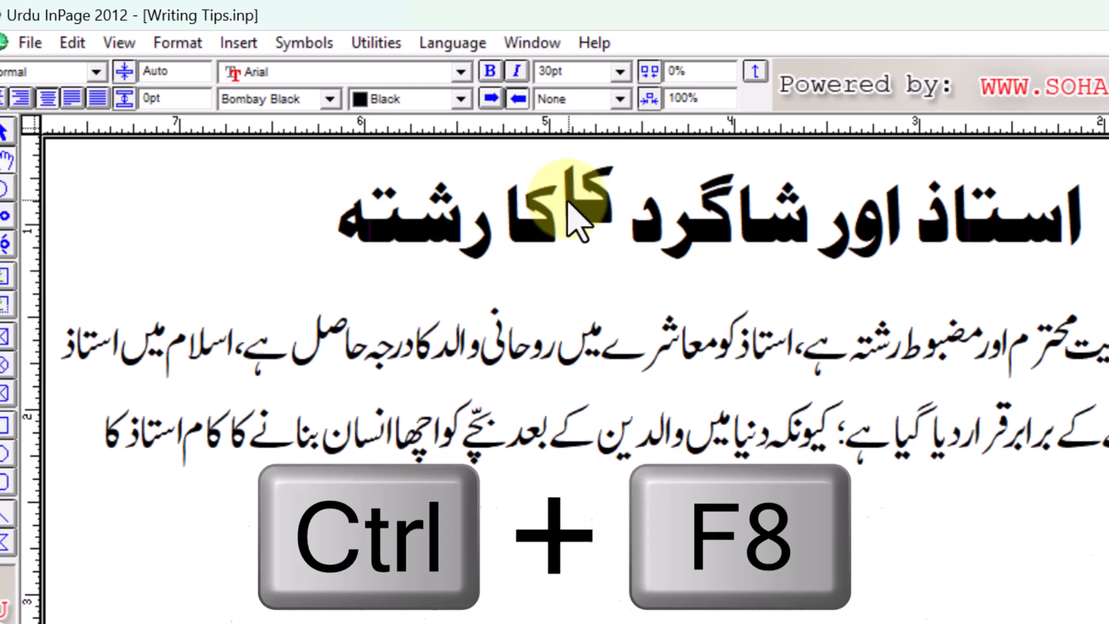
key(ctrl+F8)
key(ctrl+F8)
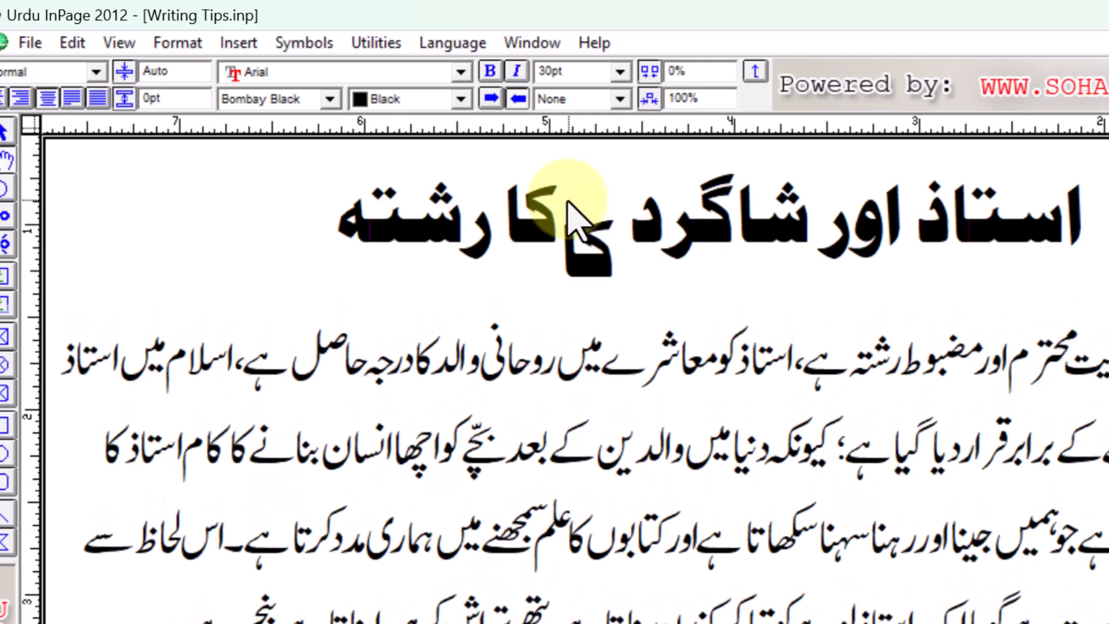
key(Delete)
- Select the whole heading and apply the Double underline style to it in the character settings
drag(344, 213, 1057, 219)
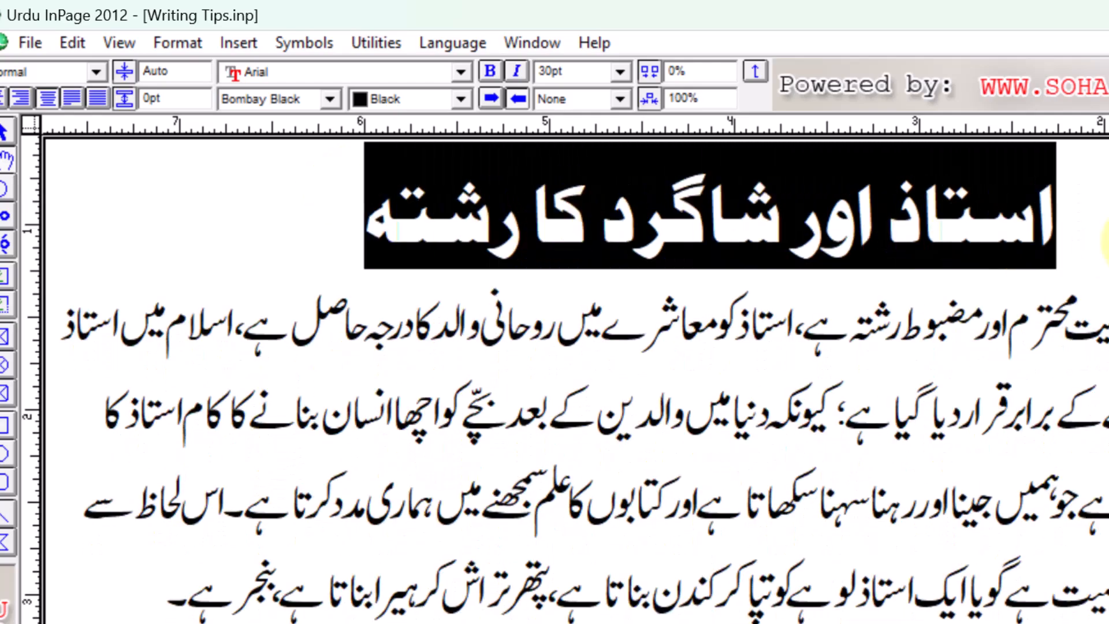
click(186, 42)
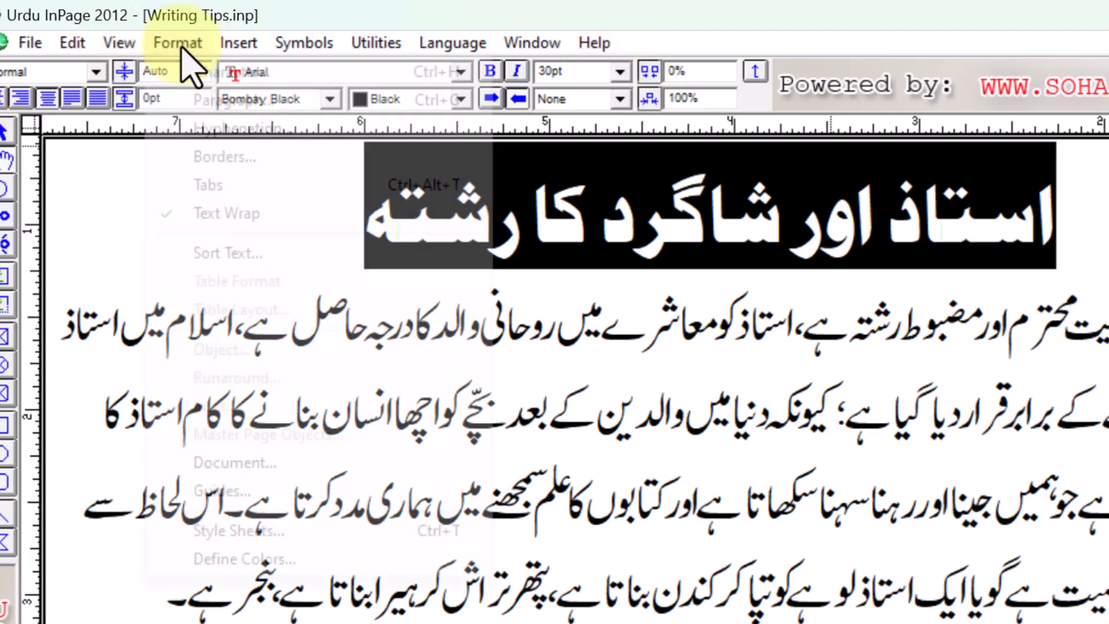
click(205, 70)
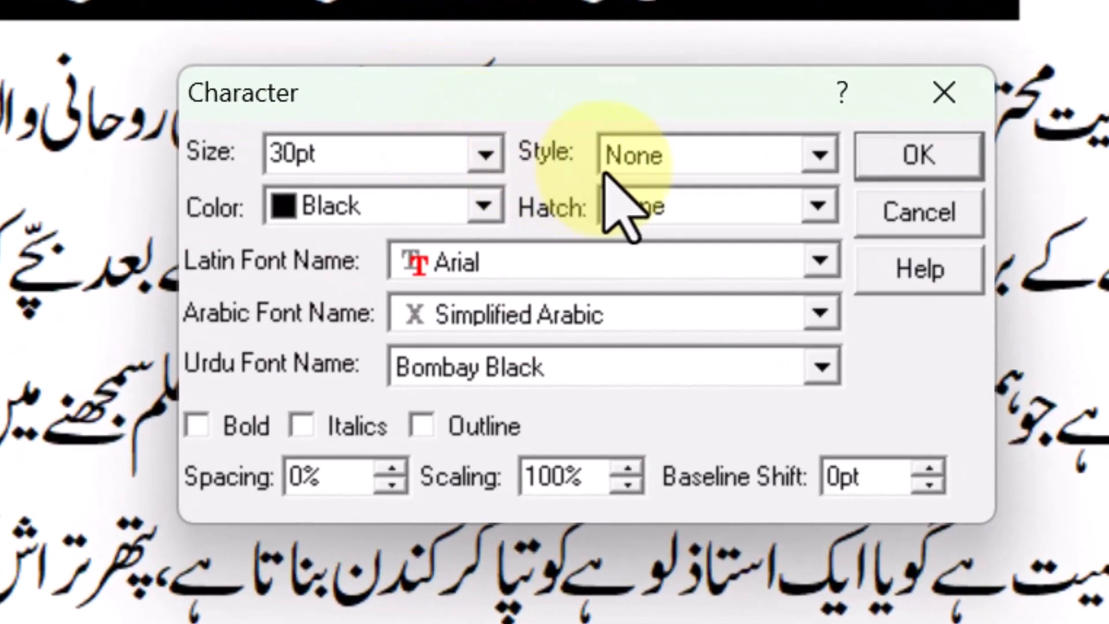
click(800, 315)
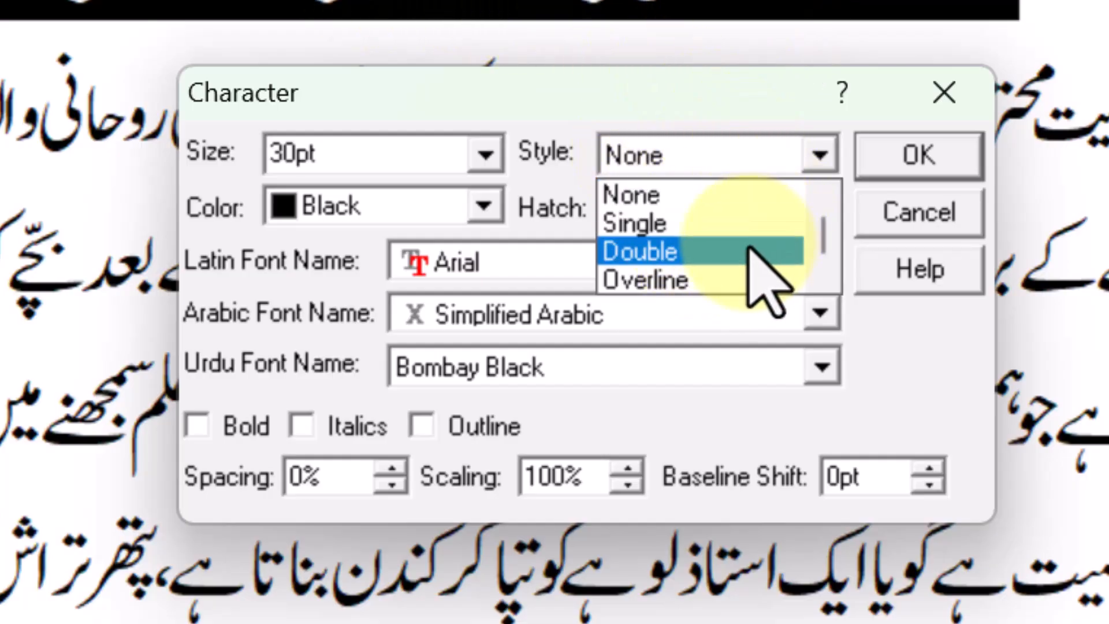
click(716, 253)
click(918, 155)
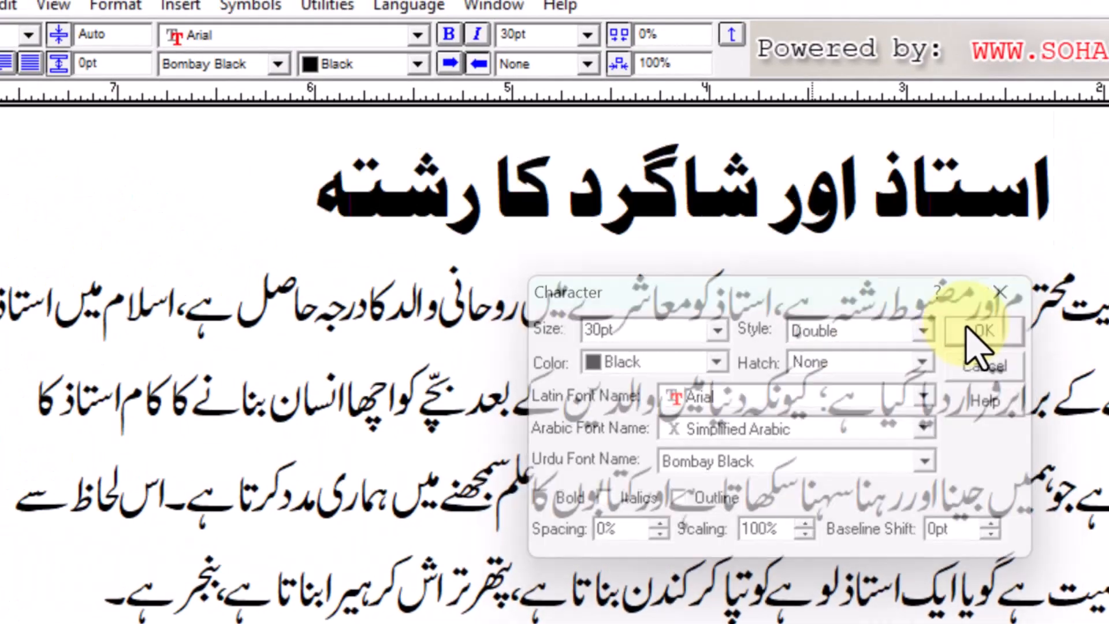
click(499, 169)
- Reselect the heading and change its text style to Overline
drag(296, 134, 1063, 218)
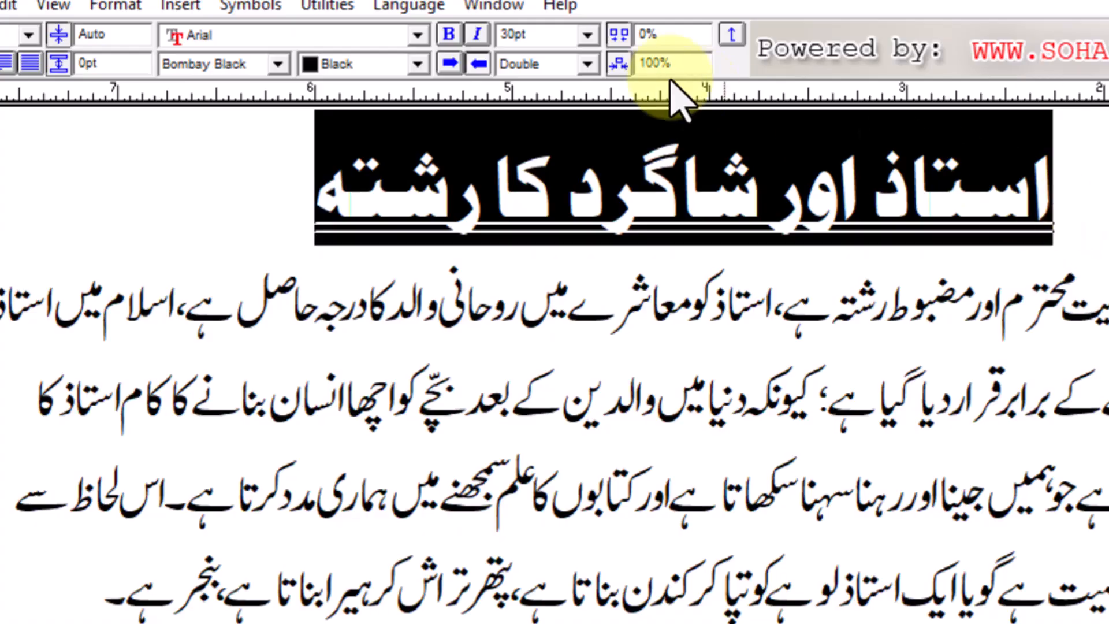
click(588, 64)
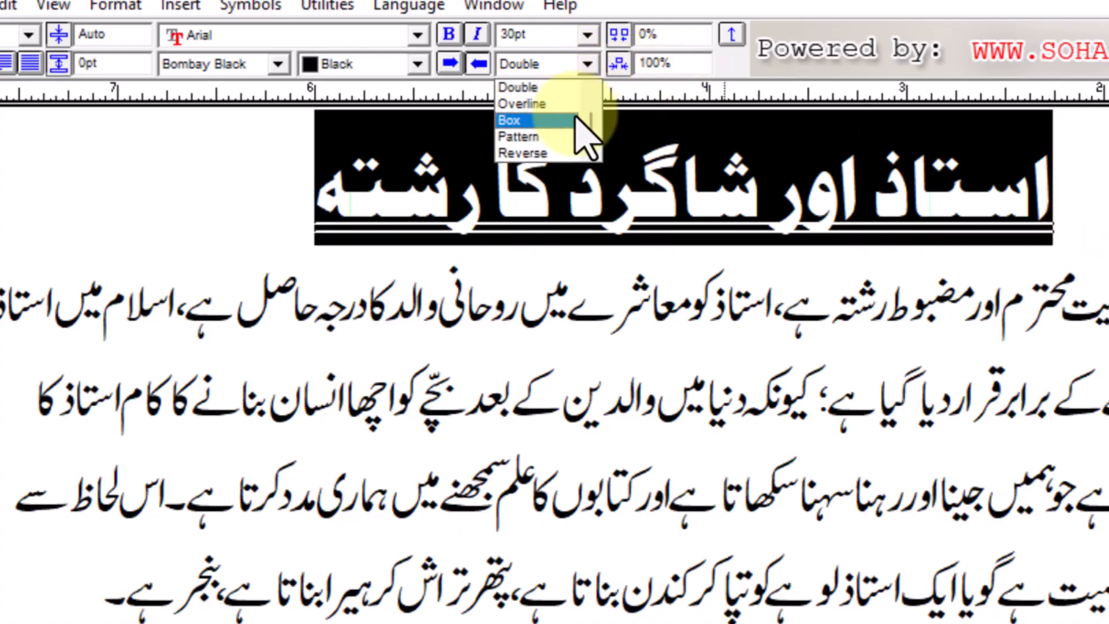
click(560, 100)
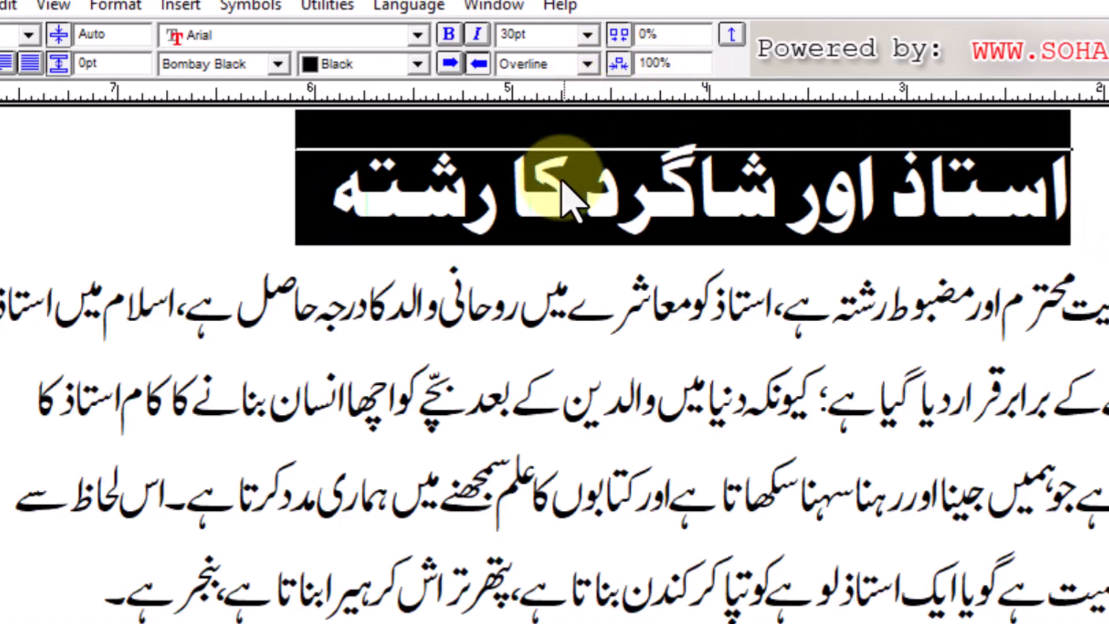
click(583, 228)
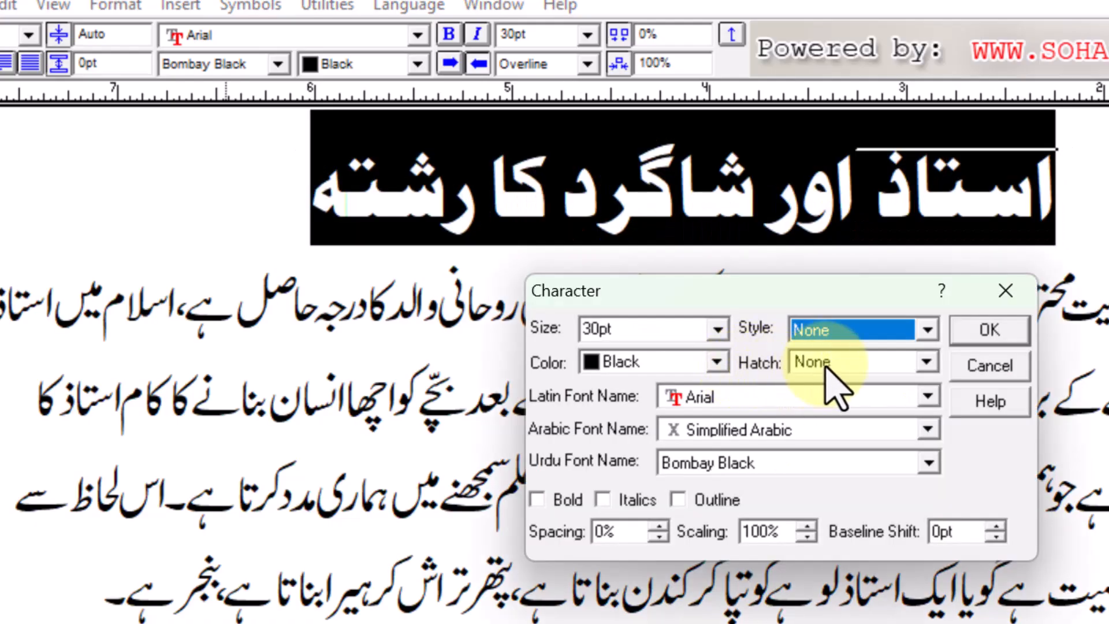
- With the heading's style at None, turn on Outline and apply the diagonal cross-hatch pattern
click(678, 500)
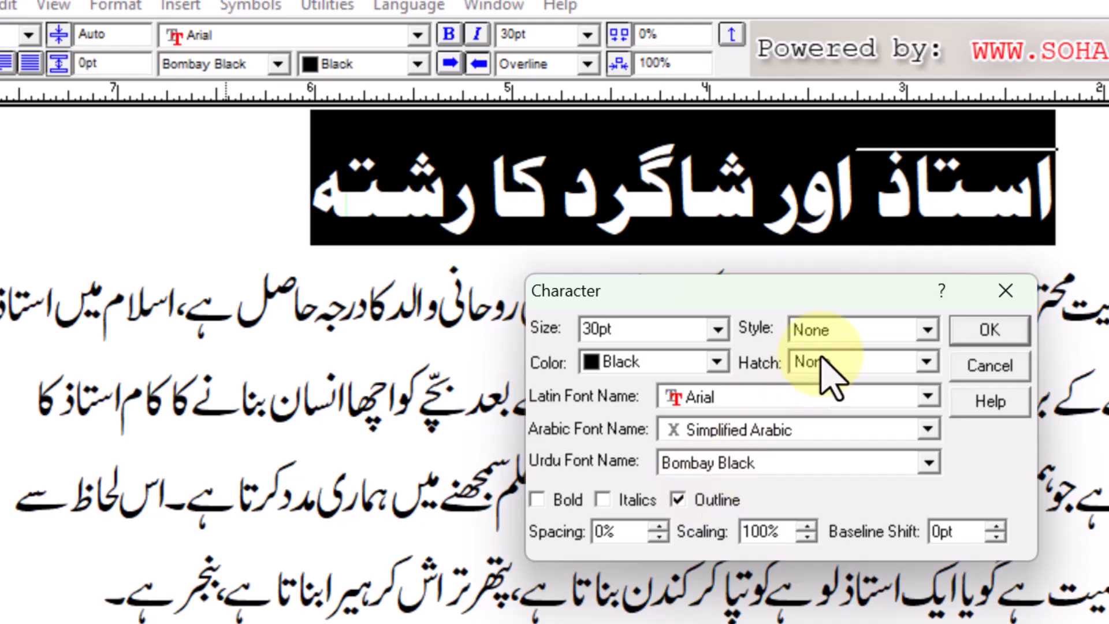
click(838, 365)
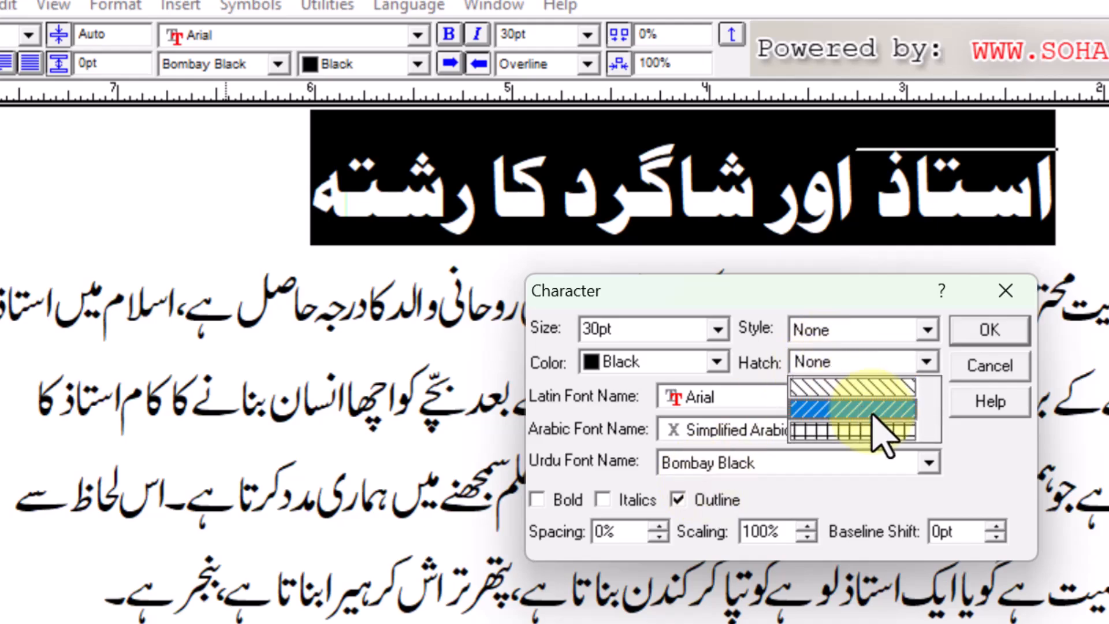
scroll(875, 428, down, 1)
click(873, 442)
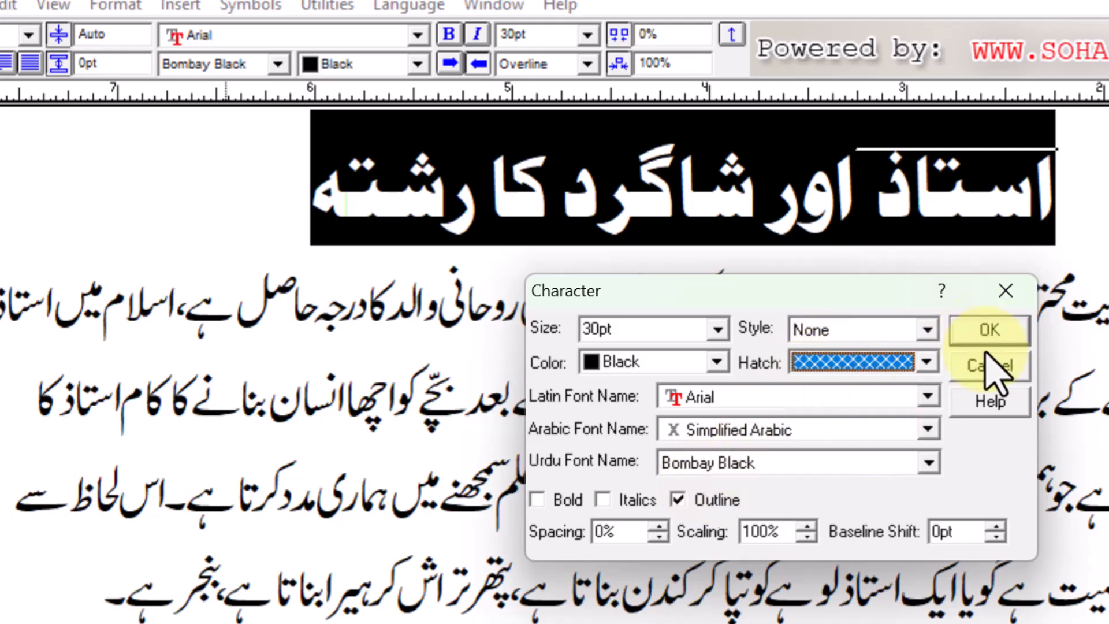
click(988, 329)
click(1040, 191)
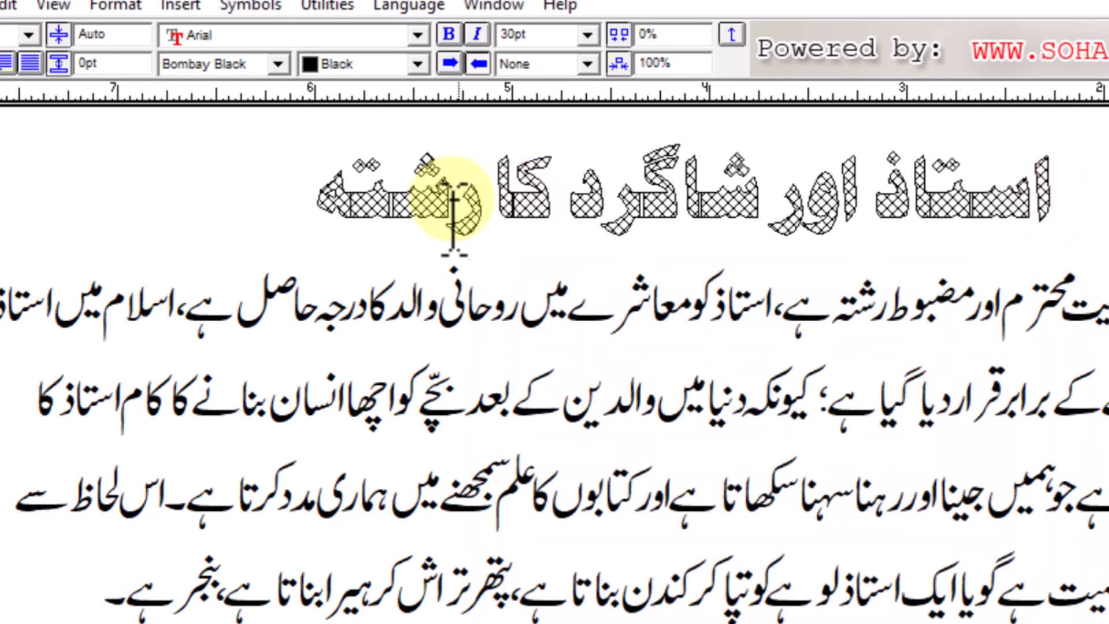
- Reselect the heading and set its hatch to None, keeping the outline on
drag(318, 185, 1055, 237)
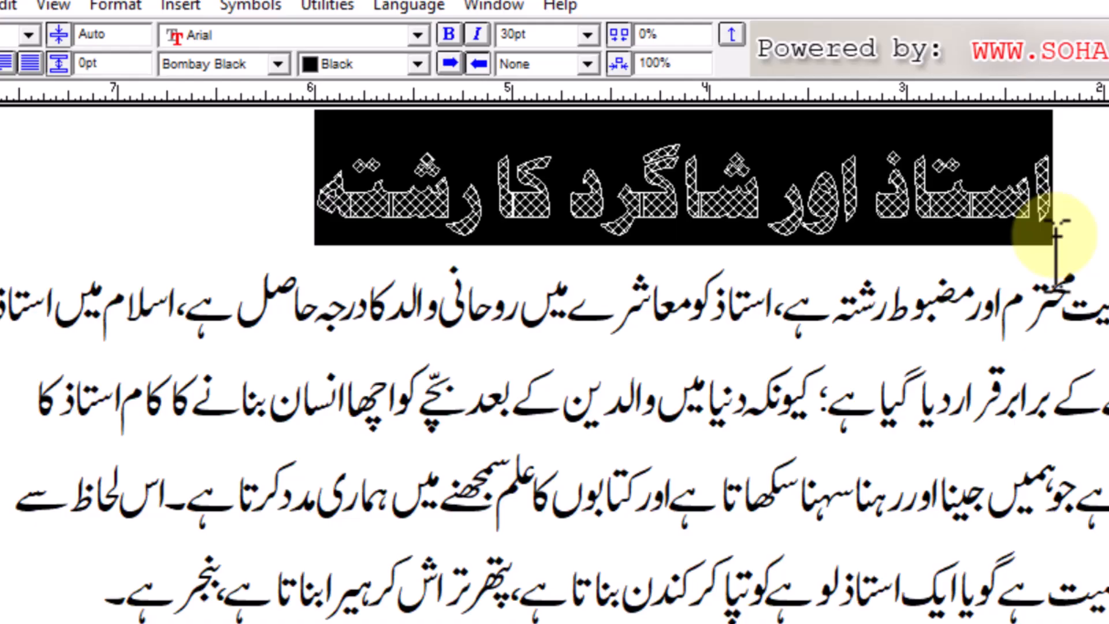
click(116, 6)
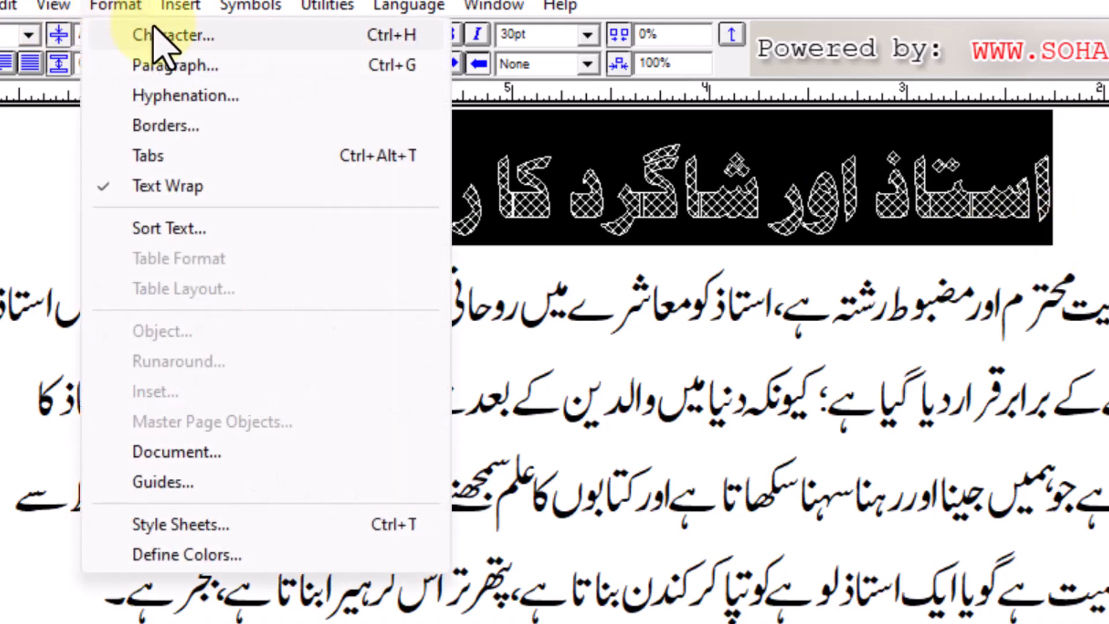
click(173, 39)
click(841, 364)
click(839, 365)
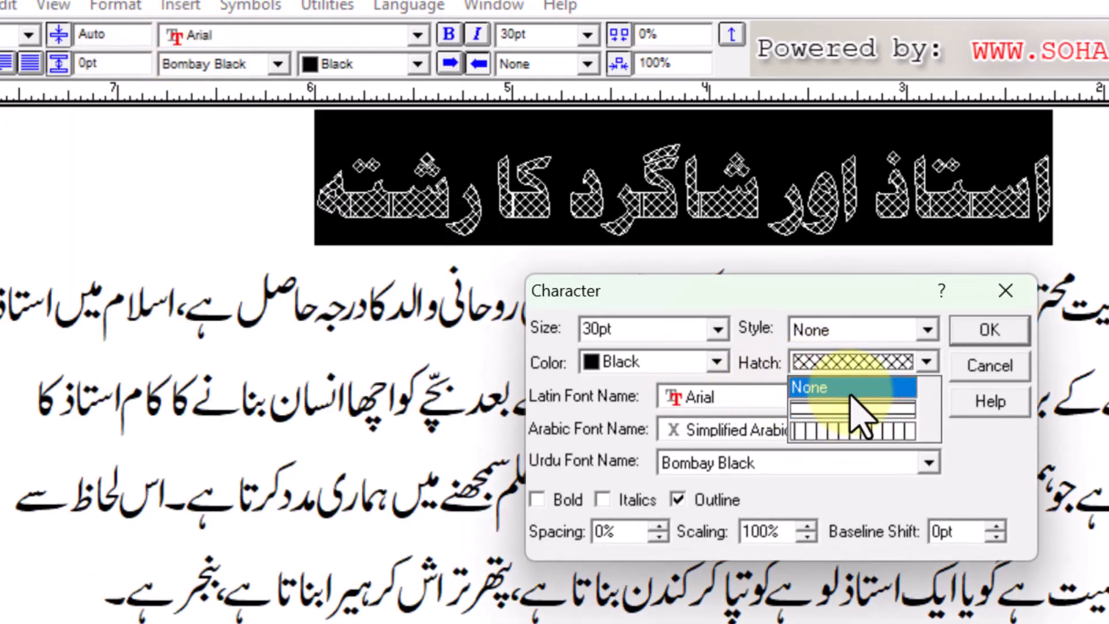
click(850, 395)
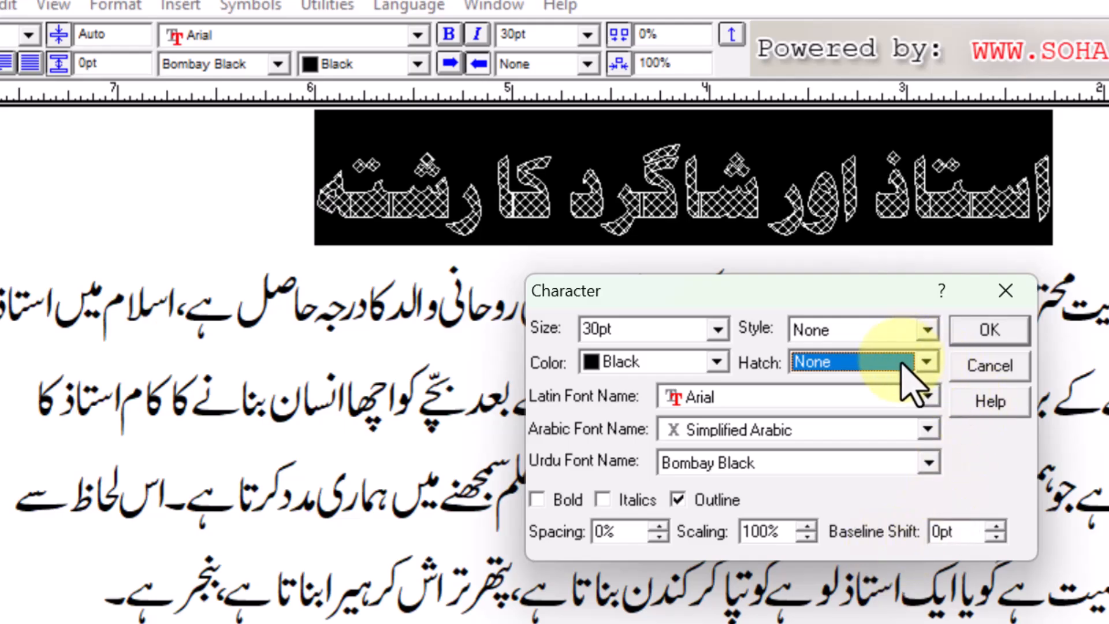
click(1017, 332)
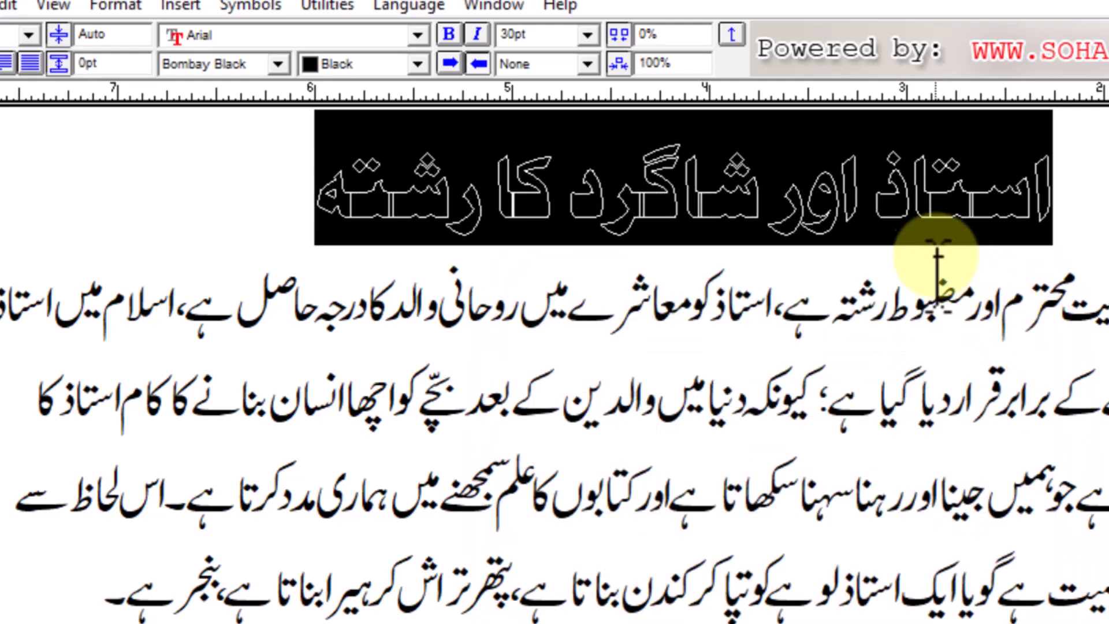
click(992, 303)
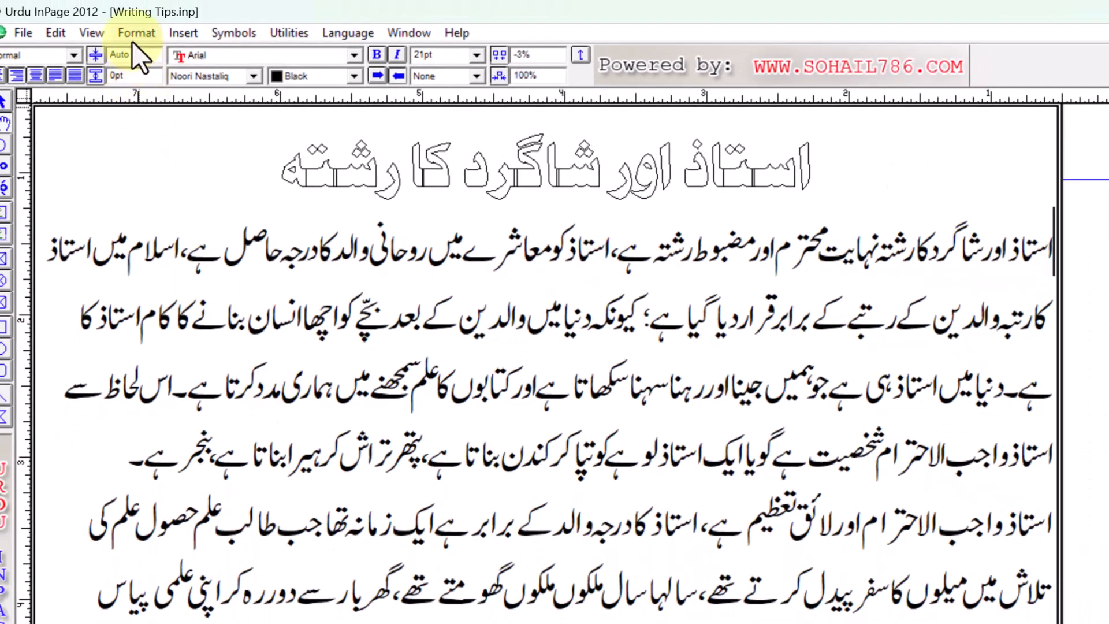
- Select the first body paragraph and choose Justified alignment in its paragraph preferences
click(130, 37)
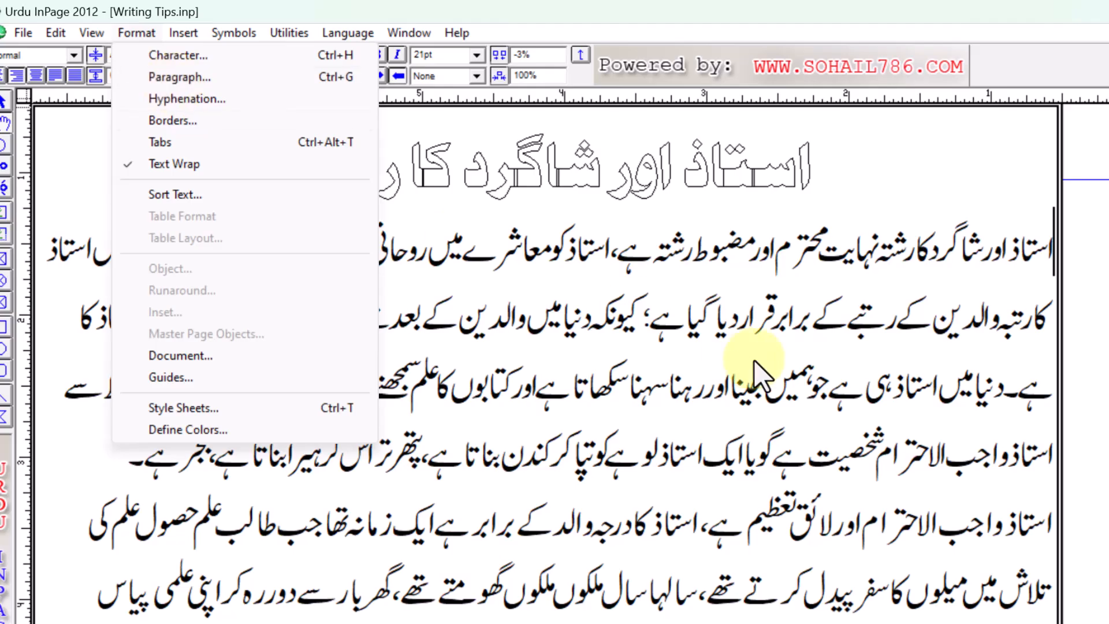
click(762, 378)
drag(1049, 254, 228, 445)
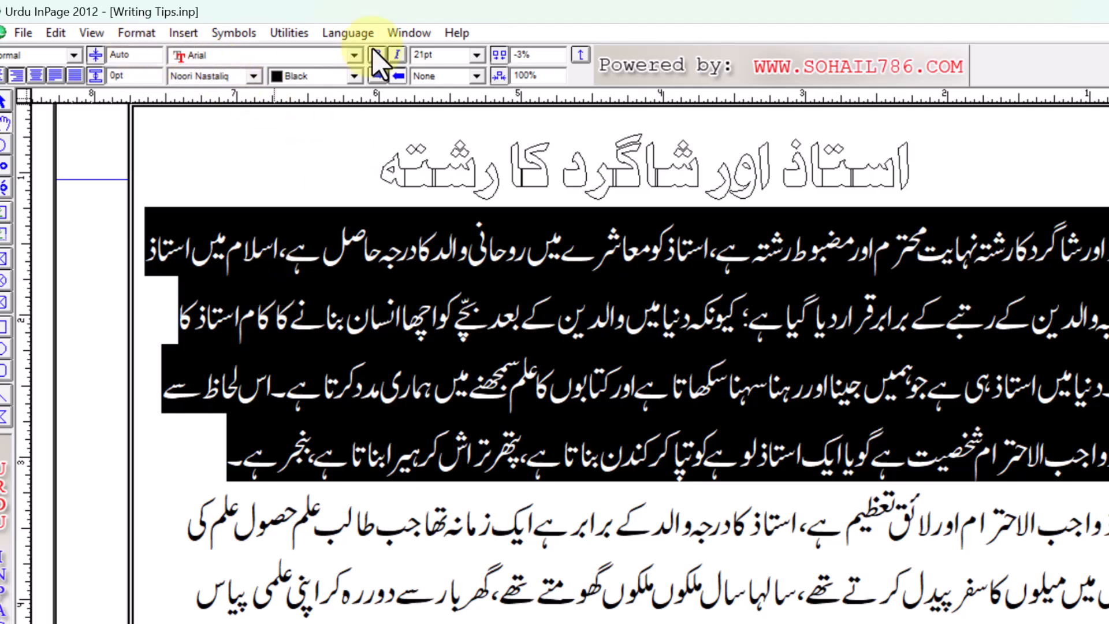
click(140, 33)
click(171, 76)
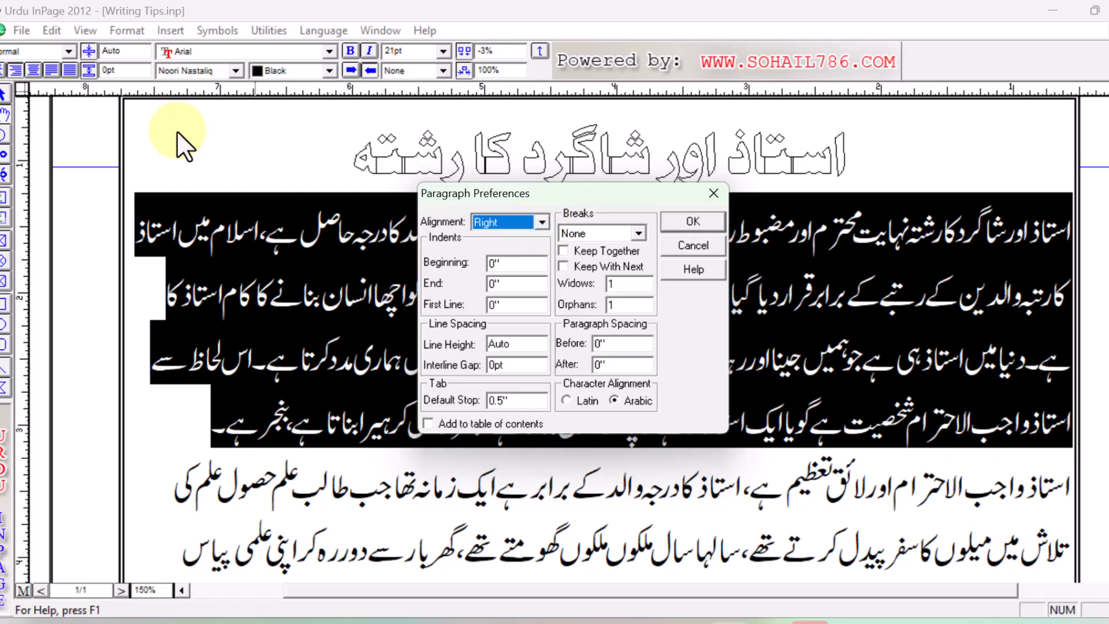
click(541, 223)
click(524, 269)
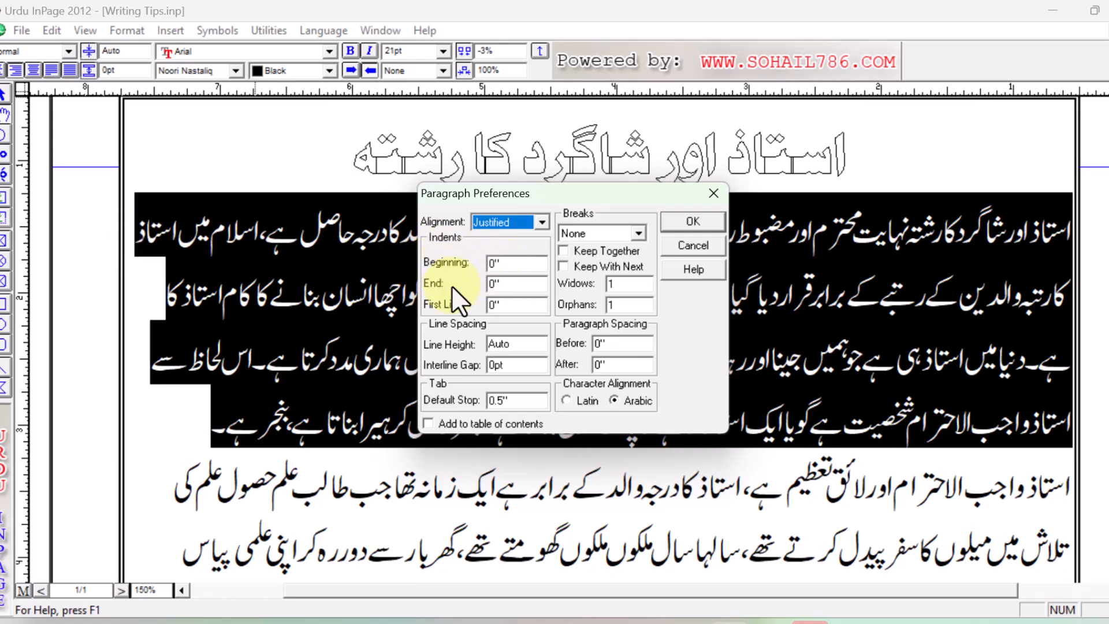
- Set the first body paragraph's beginning and end indents to 0.3" and apply the paragraph preferences
double_click(509, 264)
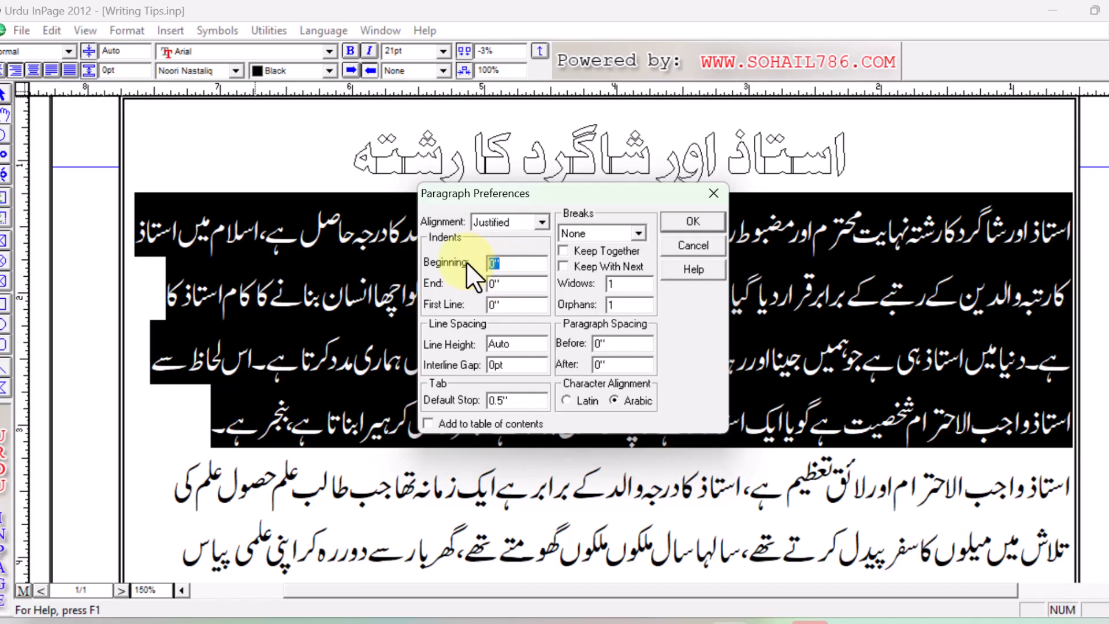
text(0.1)
key(Tab)
text(0.1)
double_click(507, 263)
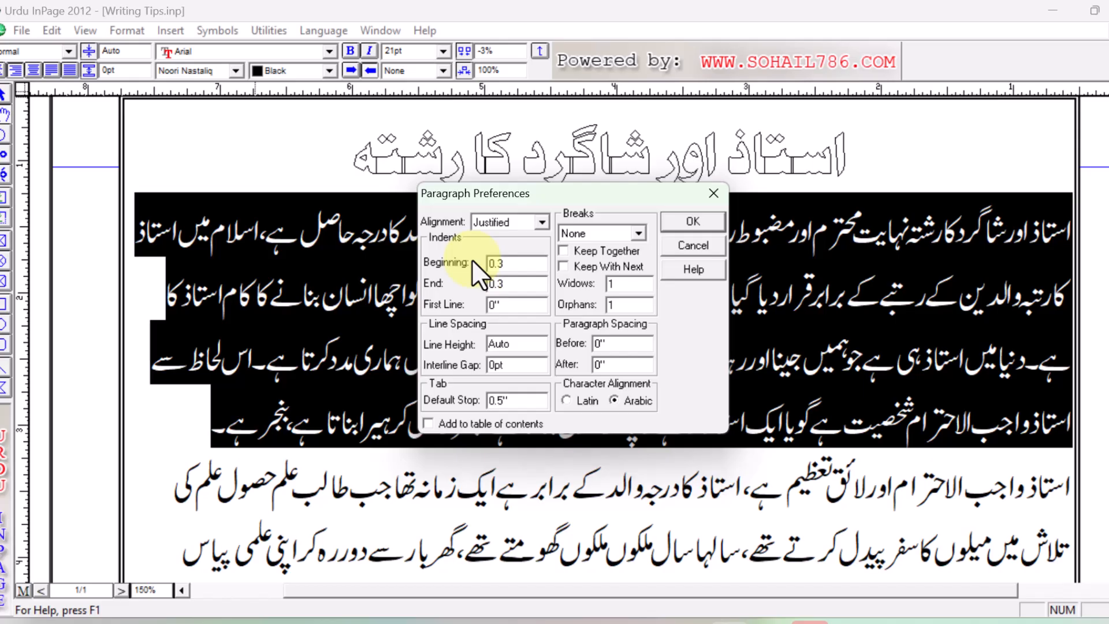
click(687, 222)
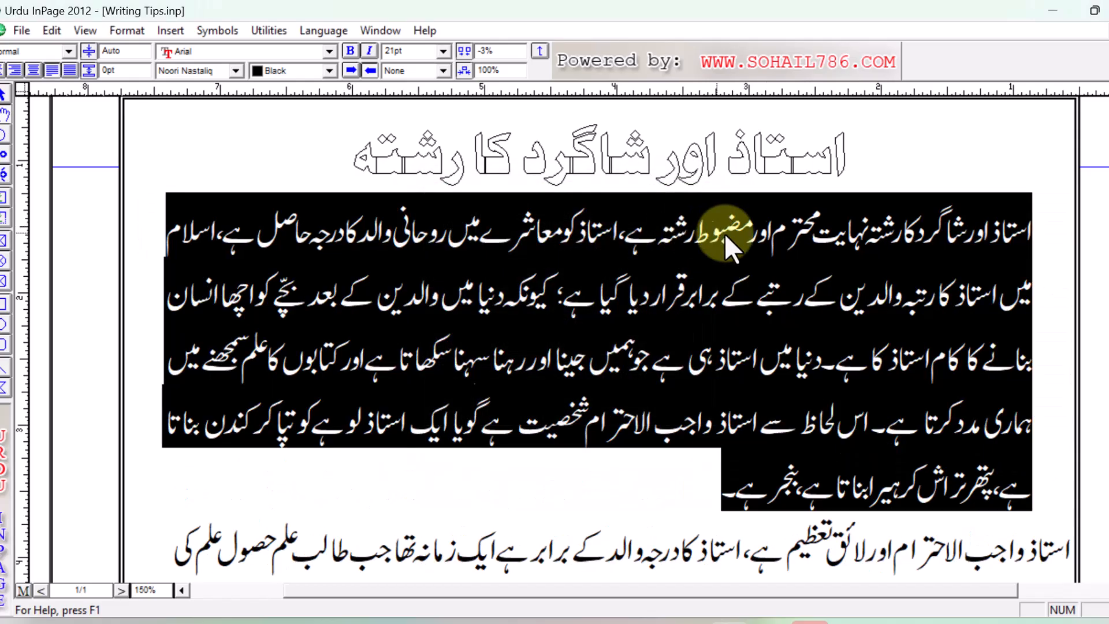
click(153, 237)
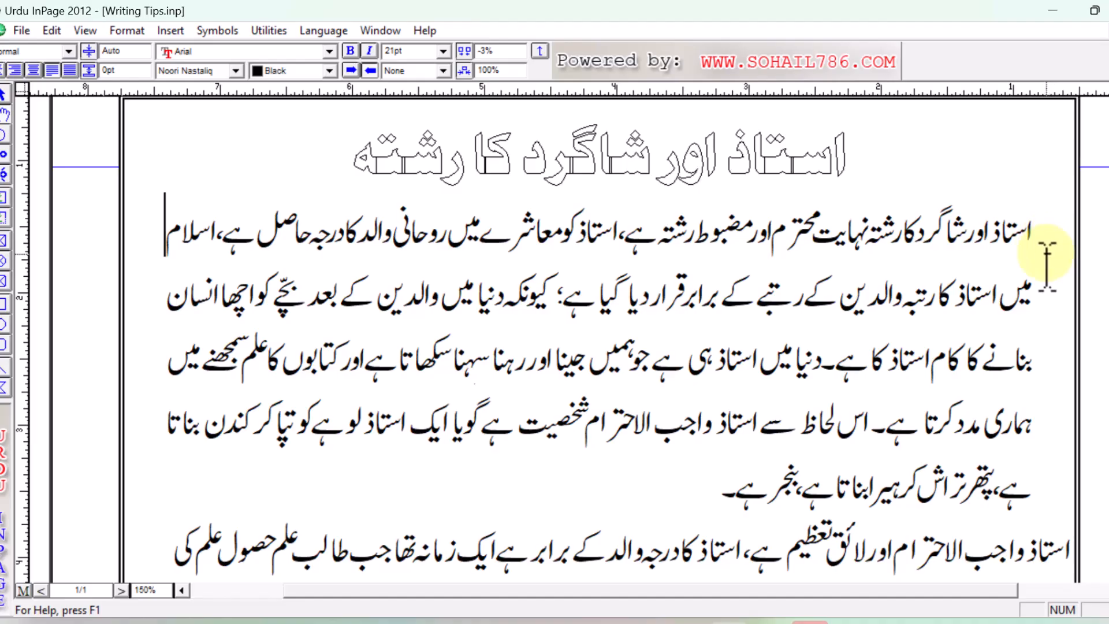
- Reselect the first body paragraph and set both its beginning and end indents to 0.1"
drag(1043, 237, 720, 482)
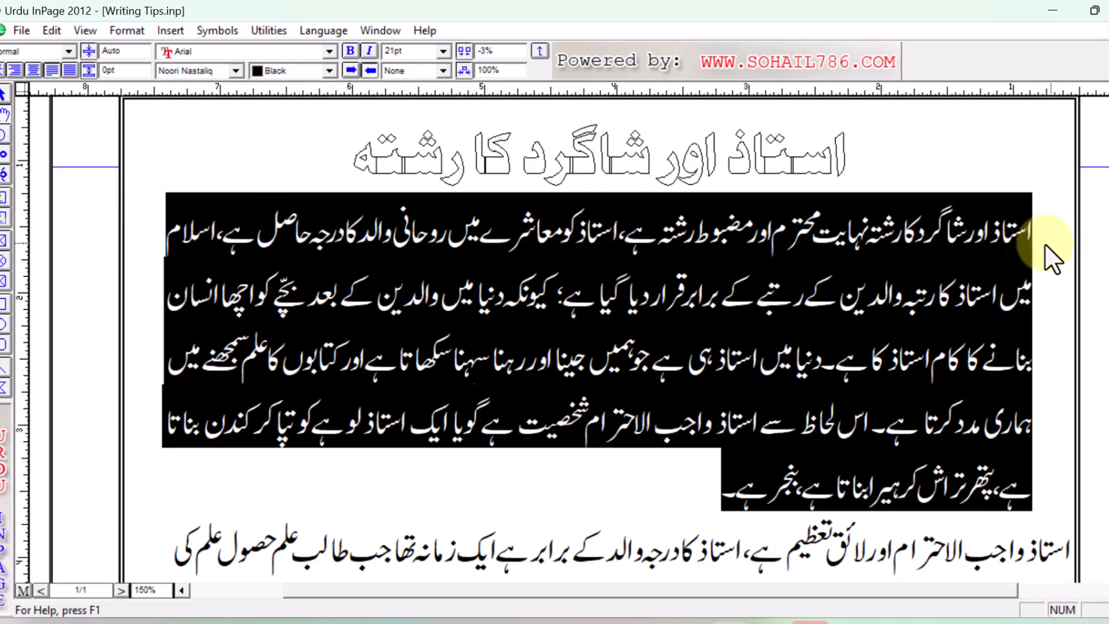
click(125, 31)
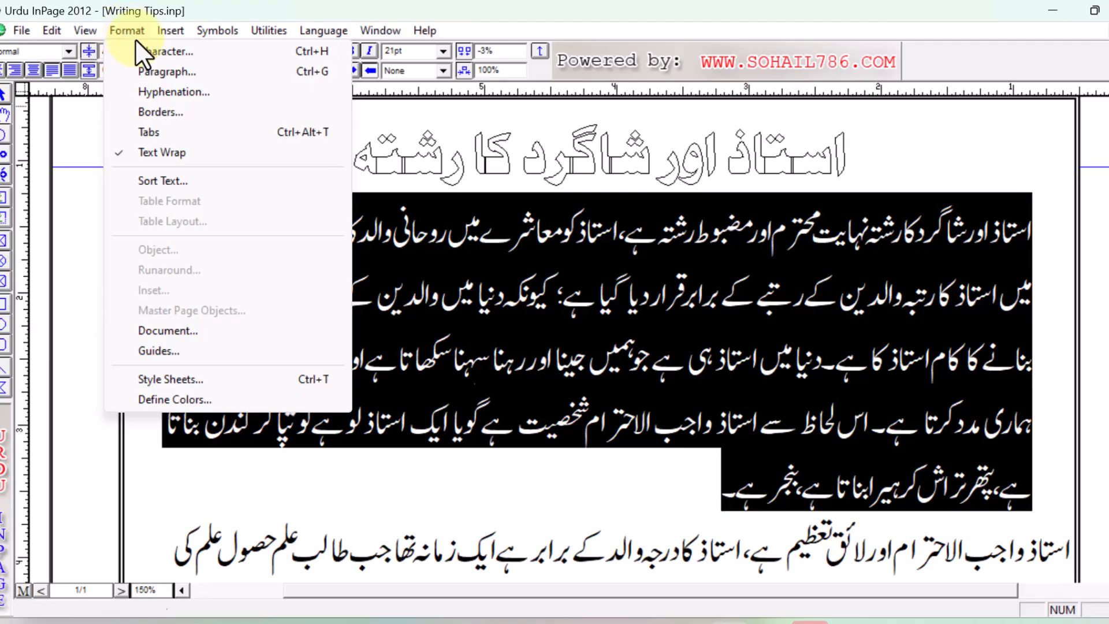
click(168, 72)
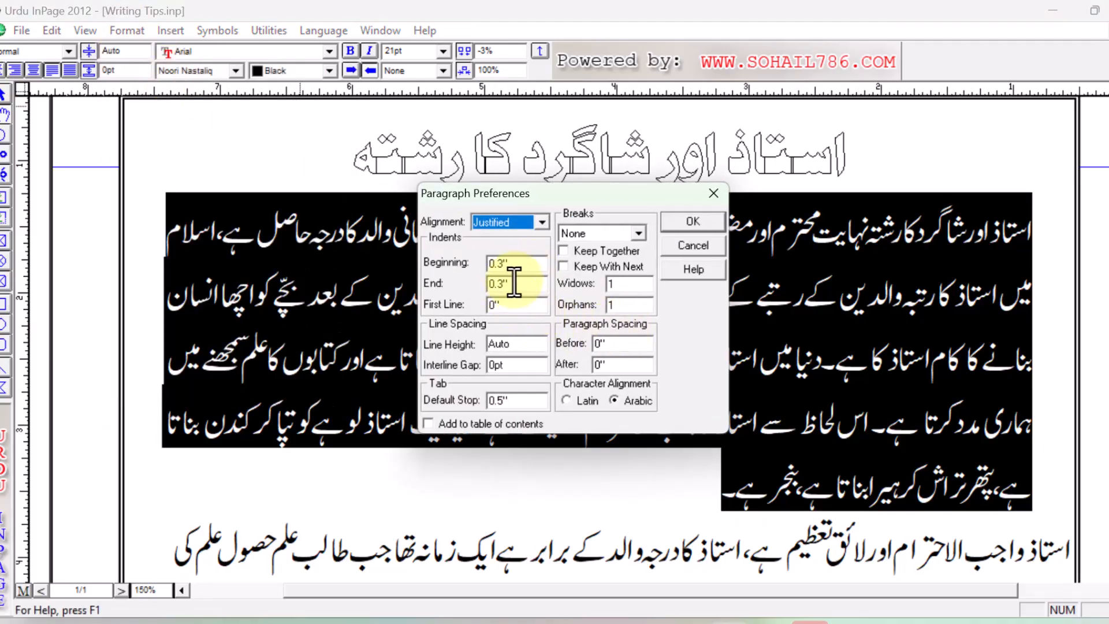
double_click(511, 265)
text(0.)
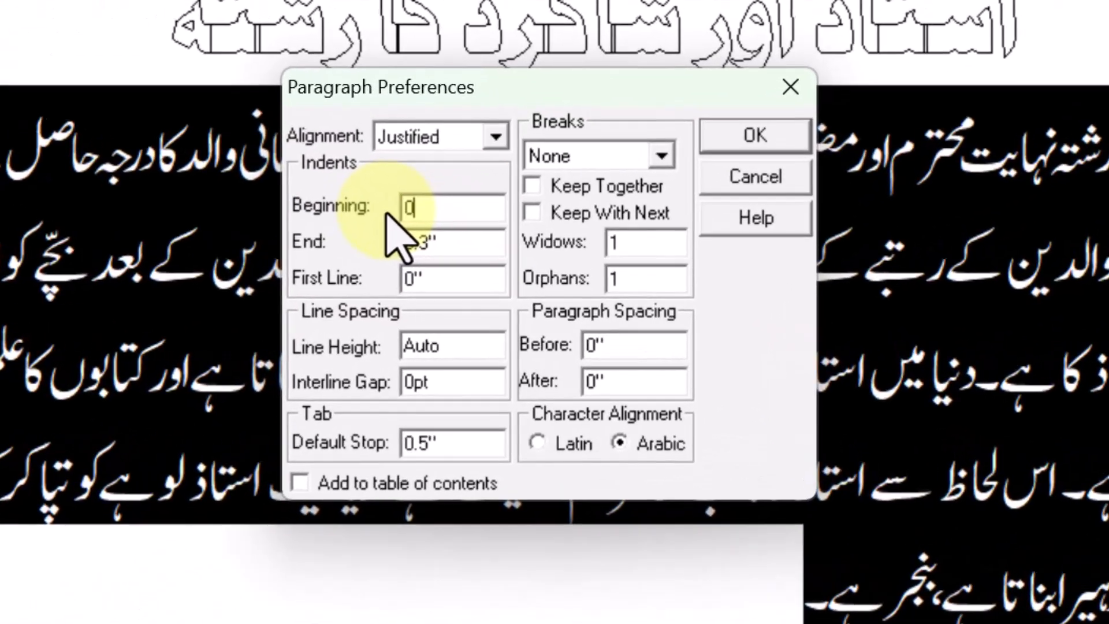
text(1)
key(Tab)
text(0.1)
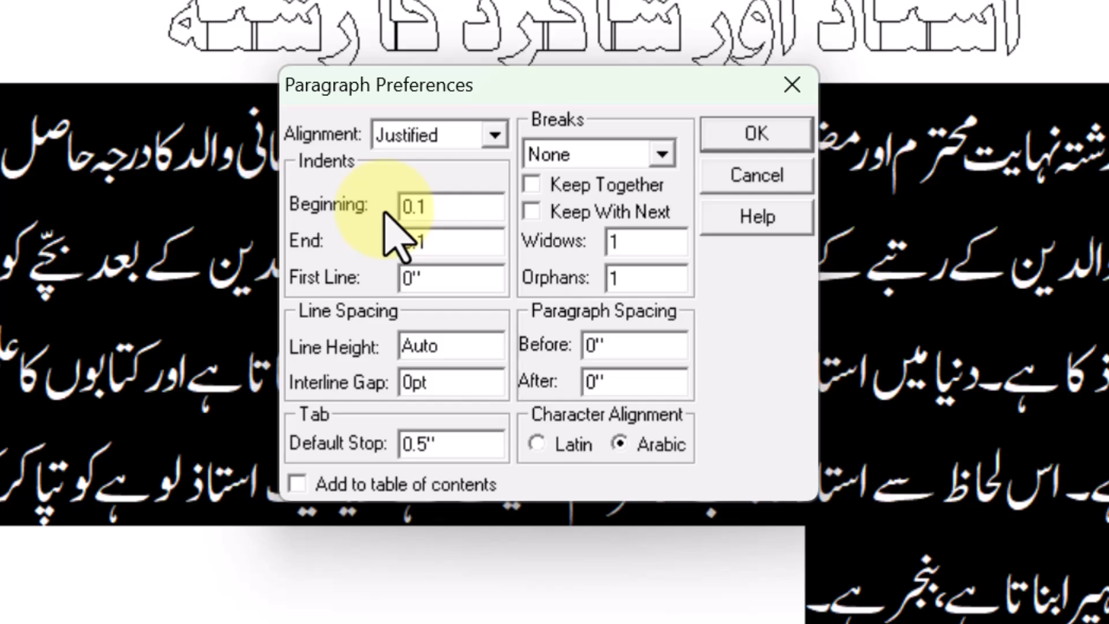
- Set the paragraph's first-line indent to 0.5" and apply the paragraph preferences
key(Tab)
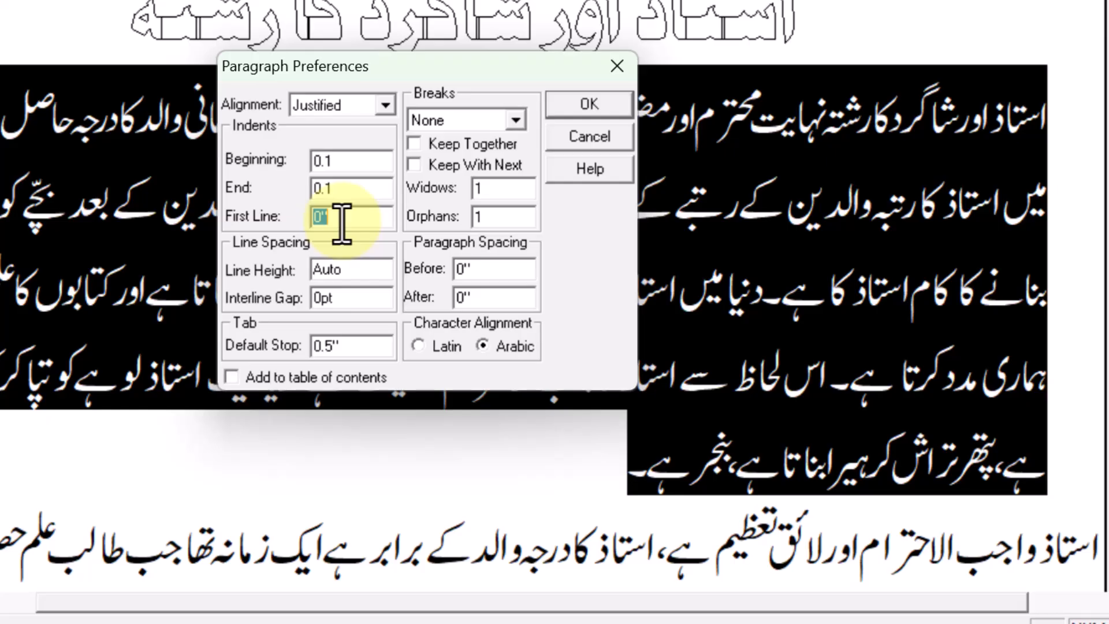
text(0.5)
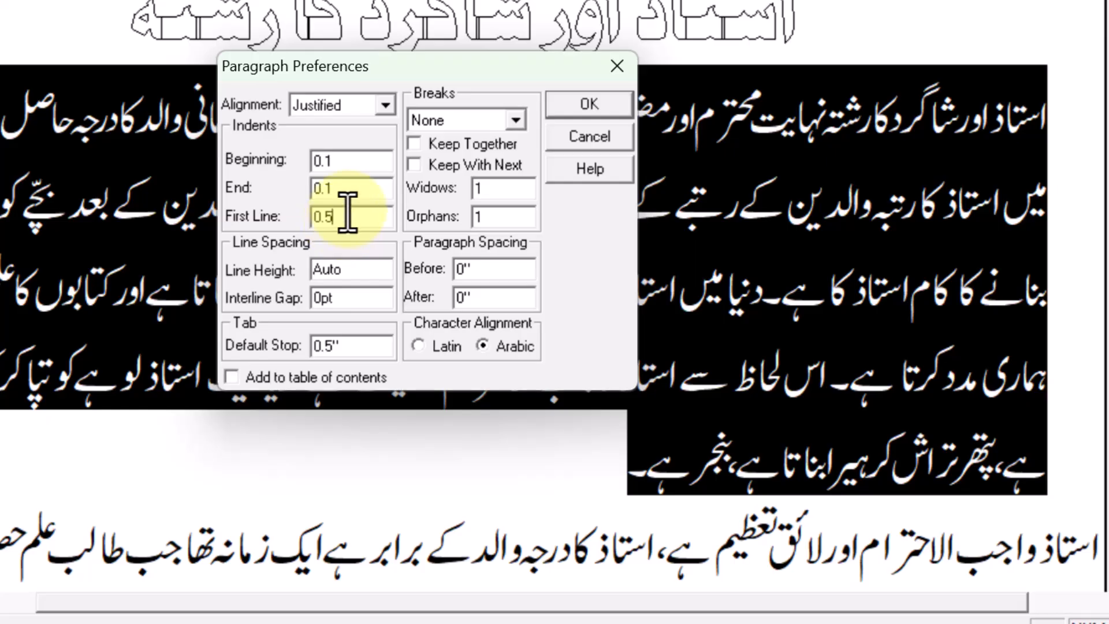
click(567, 103)
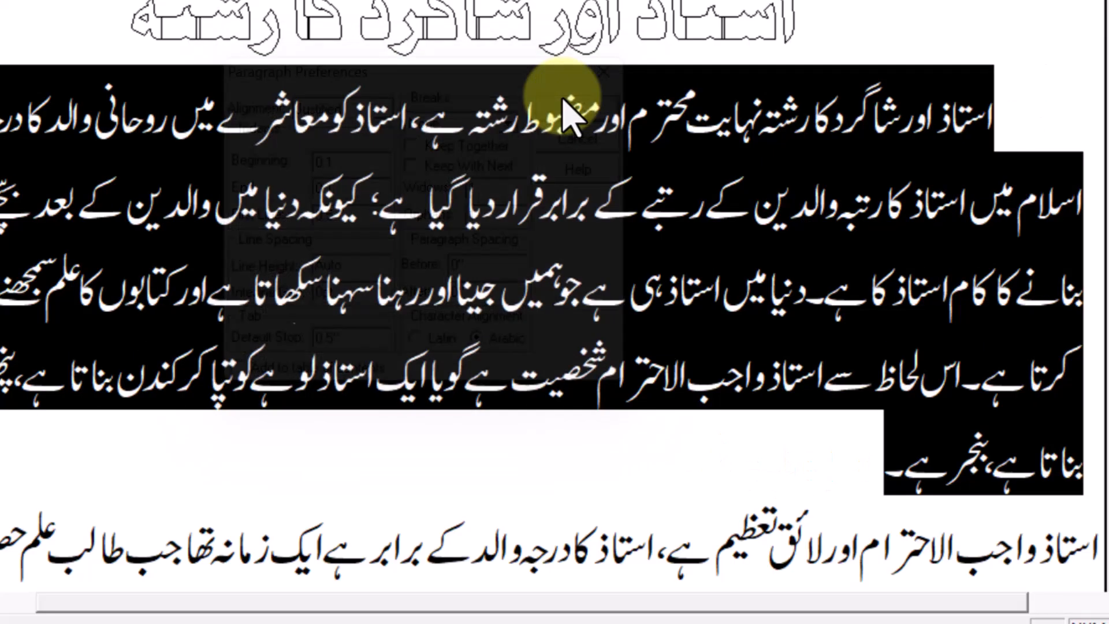
- Reselect the whole first body paragraph and review its paragraph preferences, closing them without changes
click(745, 433)
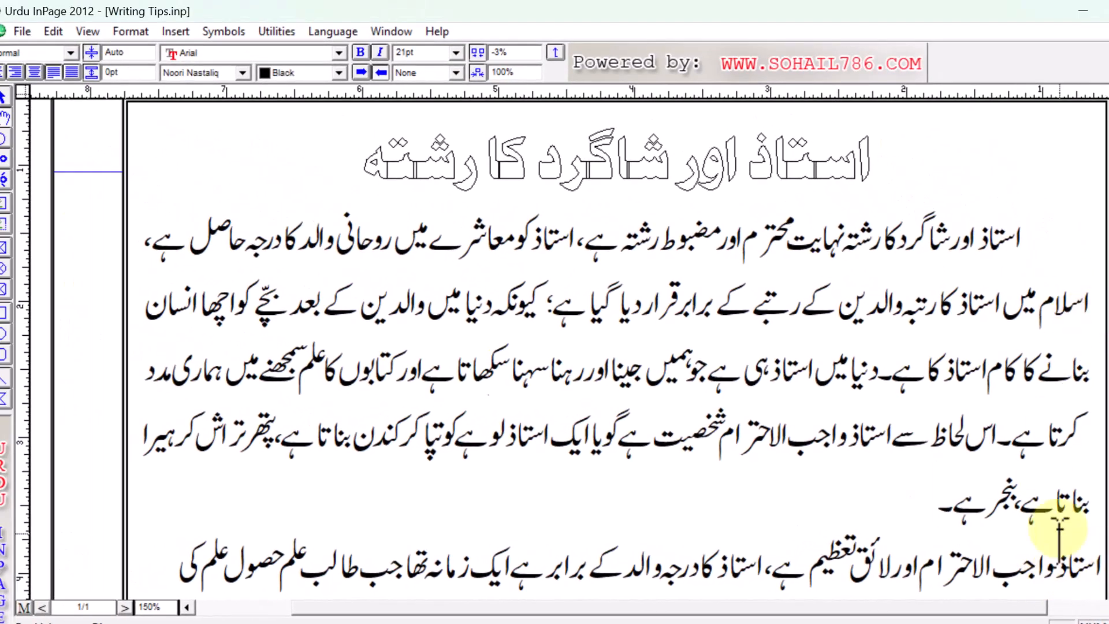
scroll(1097, 375, down, 3)
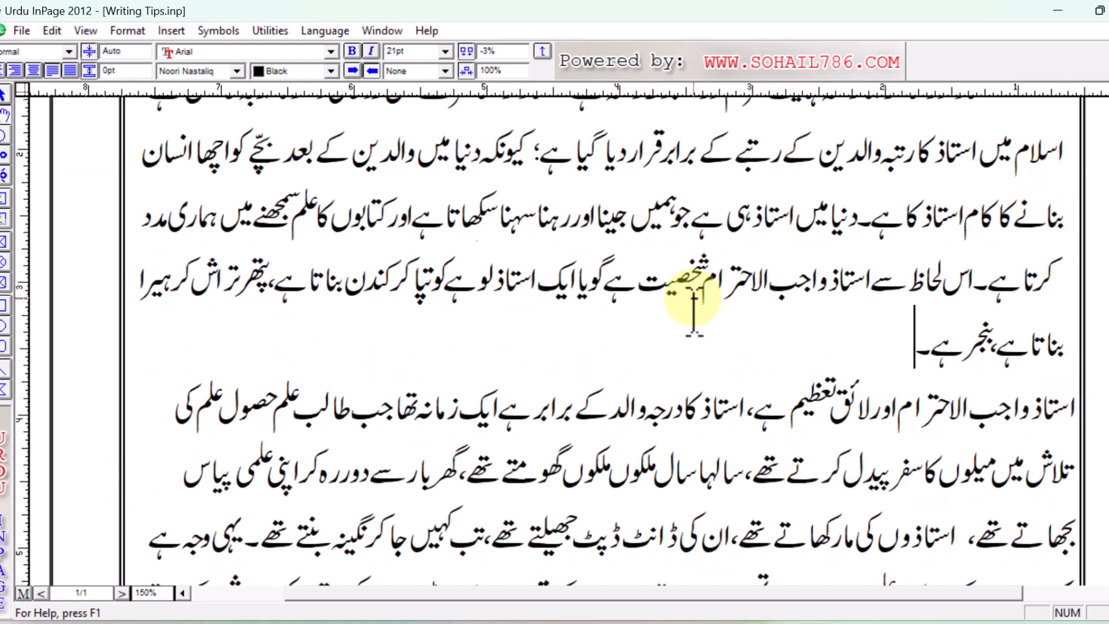
click(951, 333)
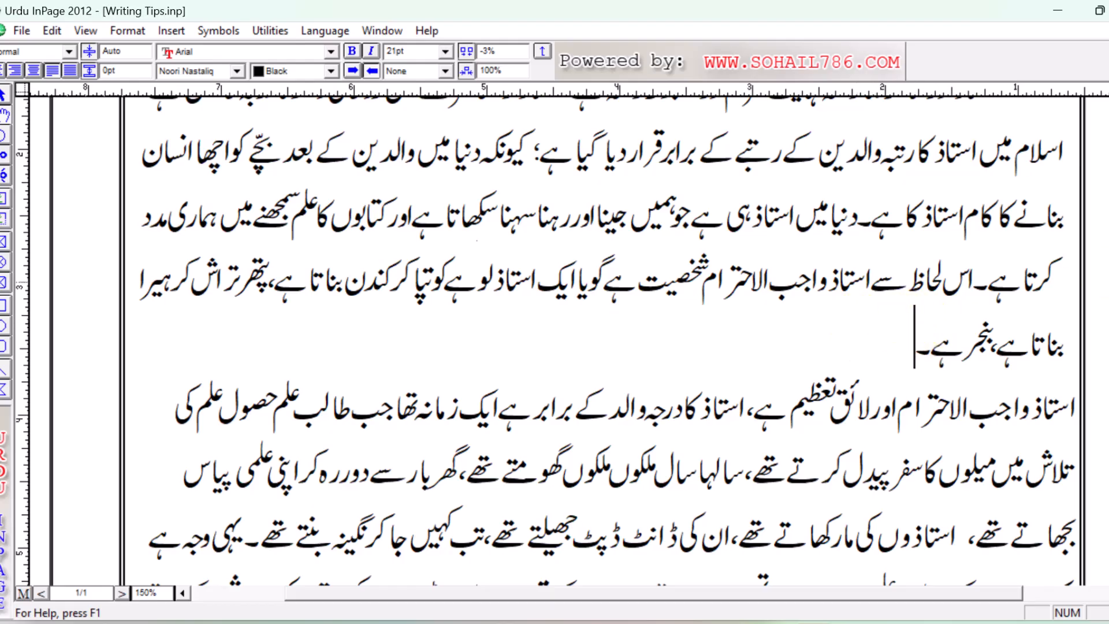
scroll(876, 340, up, 1)
drag(913, 407, 1048, 147)
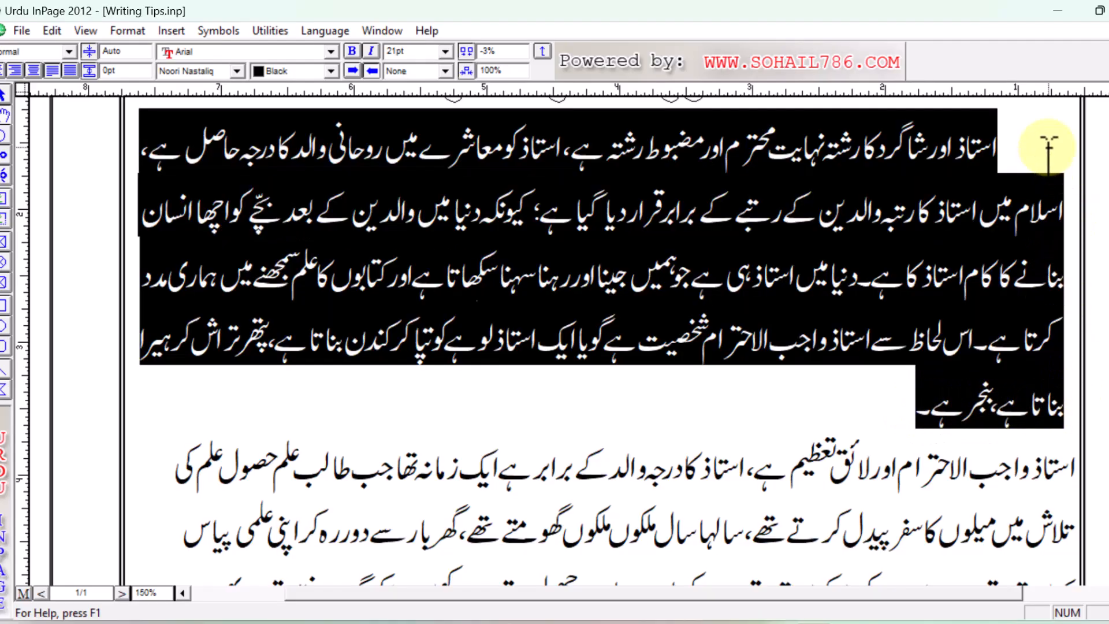
click(124, 37)
click(171, 71)
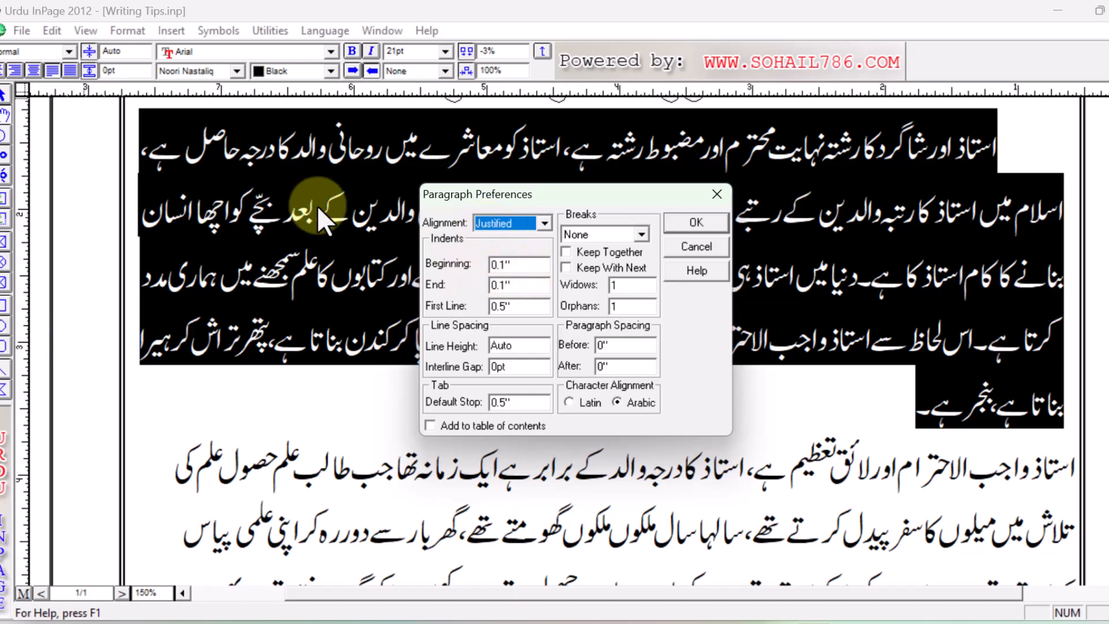
click(695, 248)
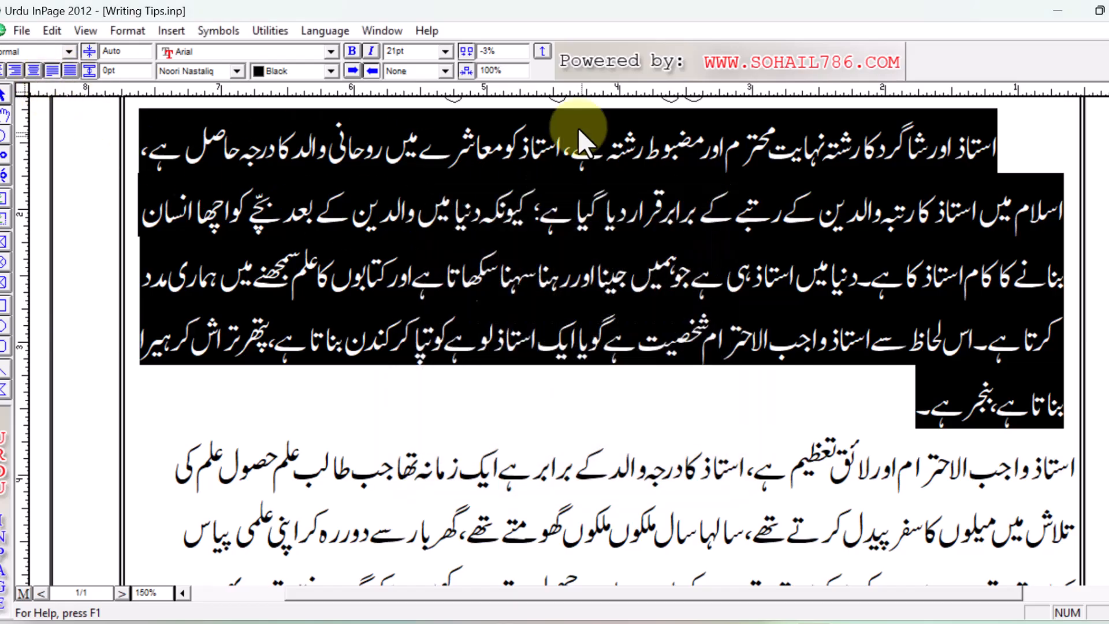
- Set the first body paragraph's line height to 29 pt in its paragraph preferences and deselect the text
click(414, 53)
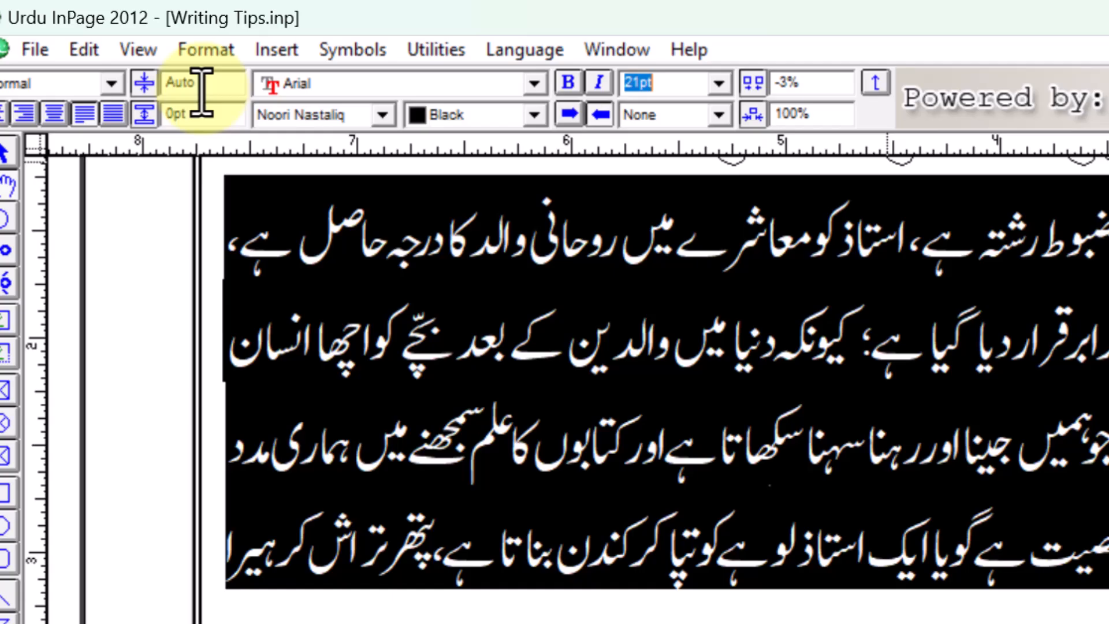
click(213, 58)
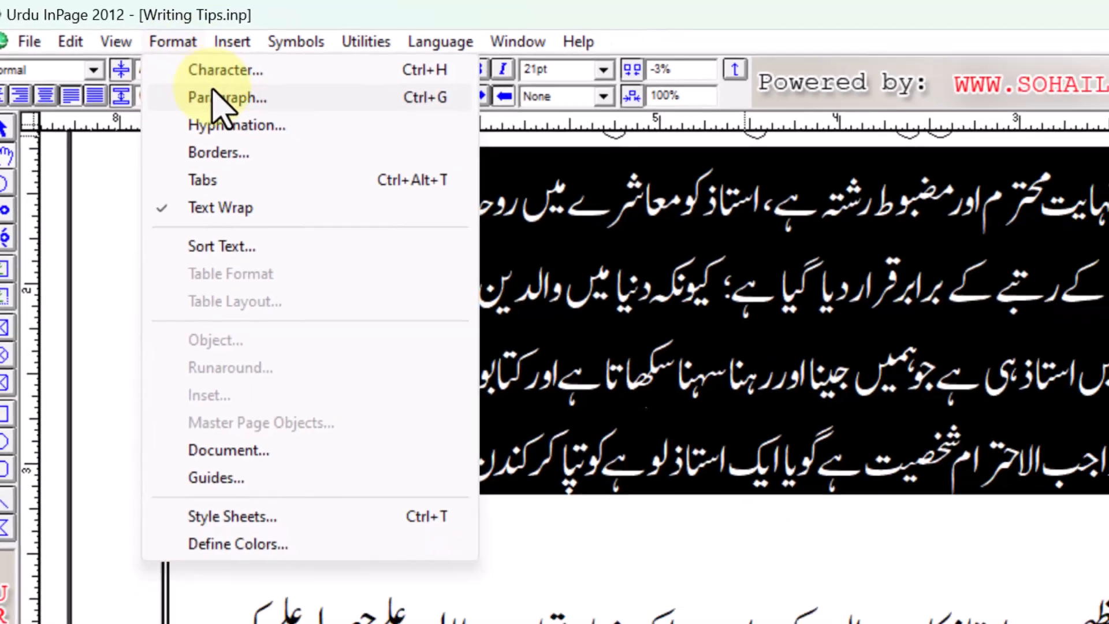
click(231, 116)
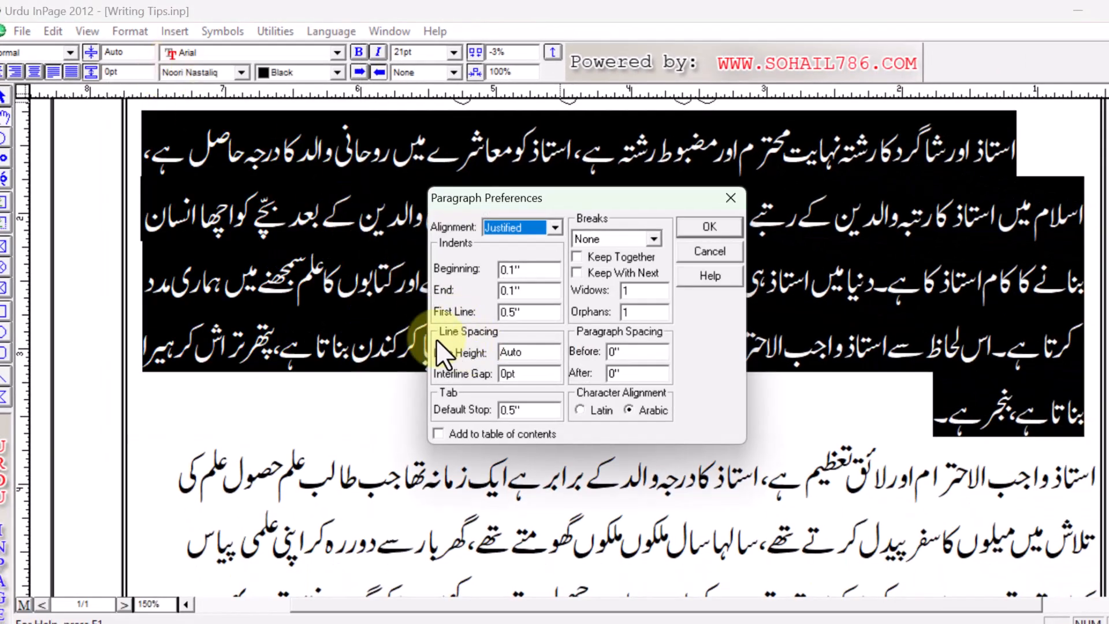
double_click(520, 352)
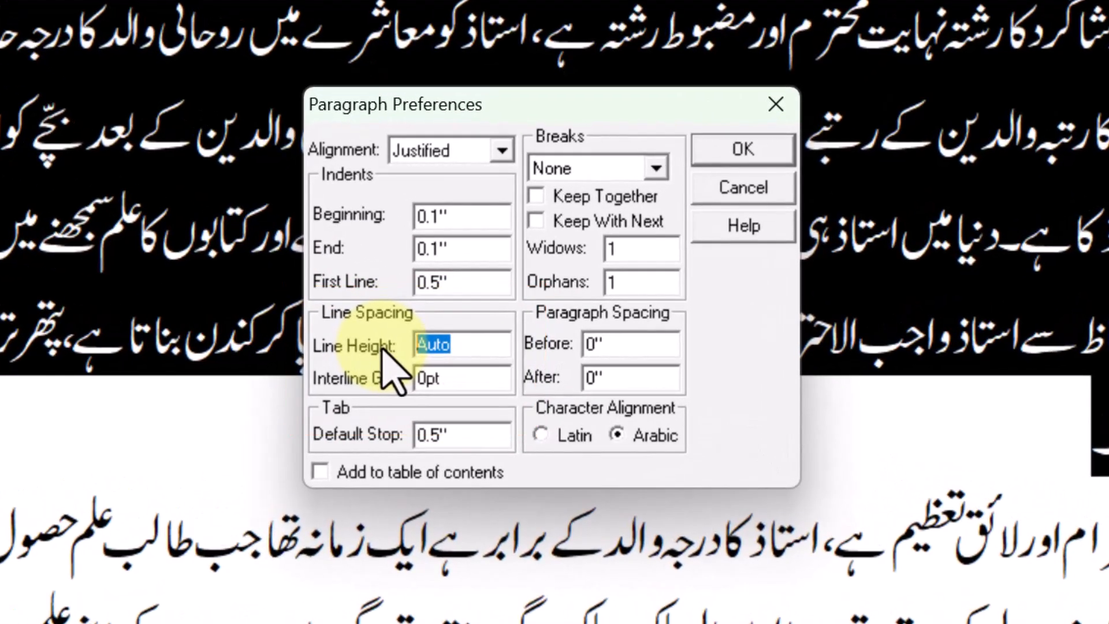
text(29)
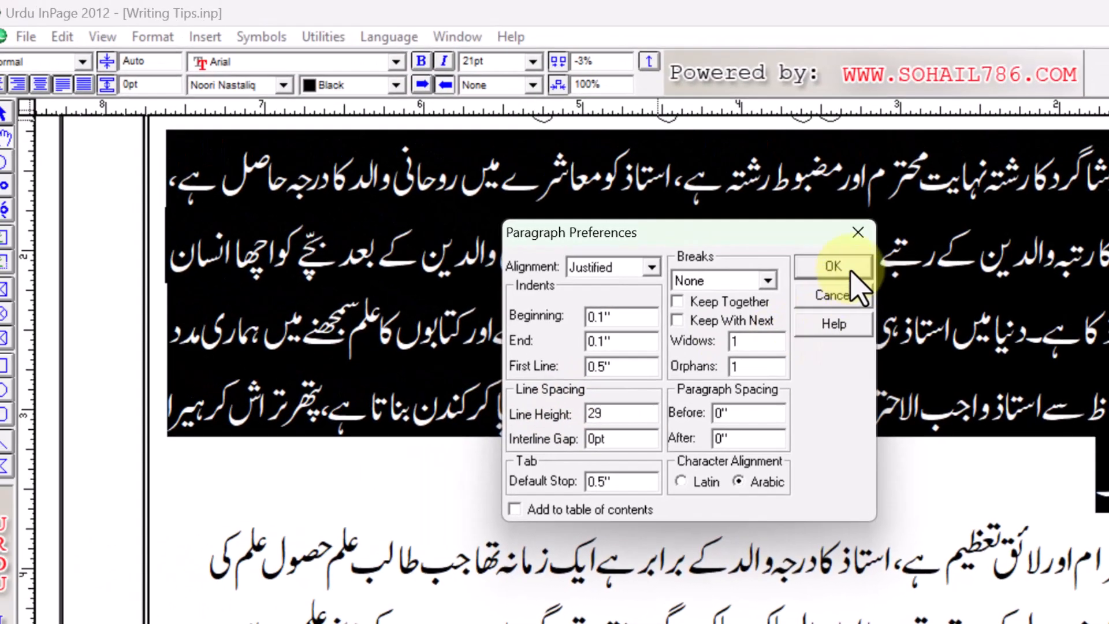
click(743, 149)
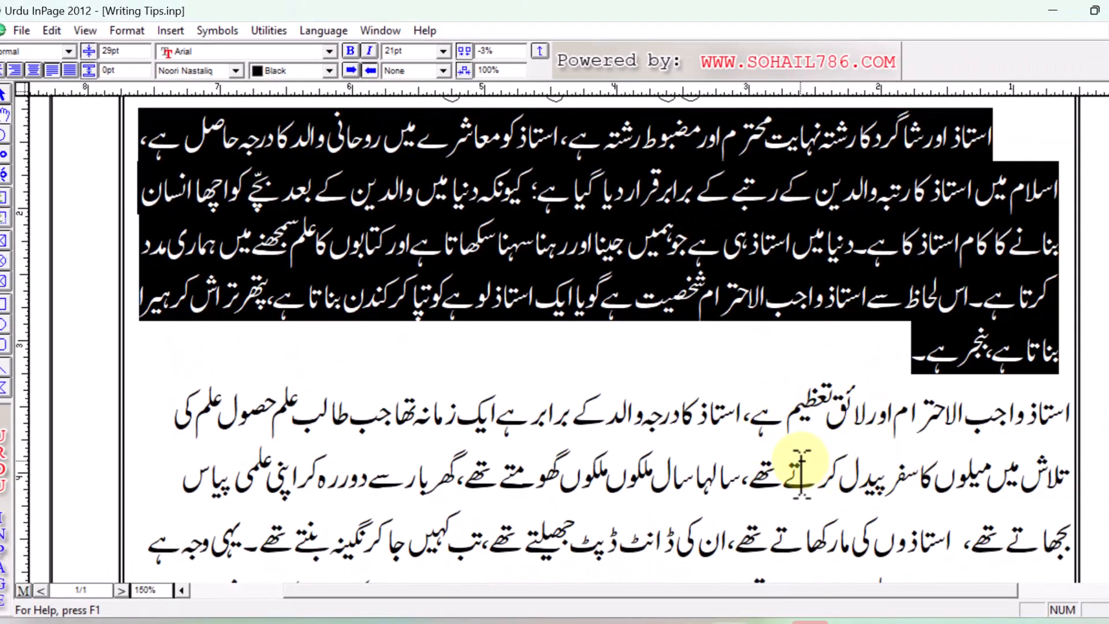
click(774, 462)
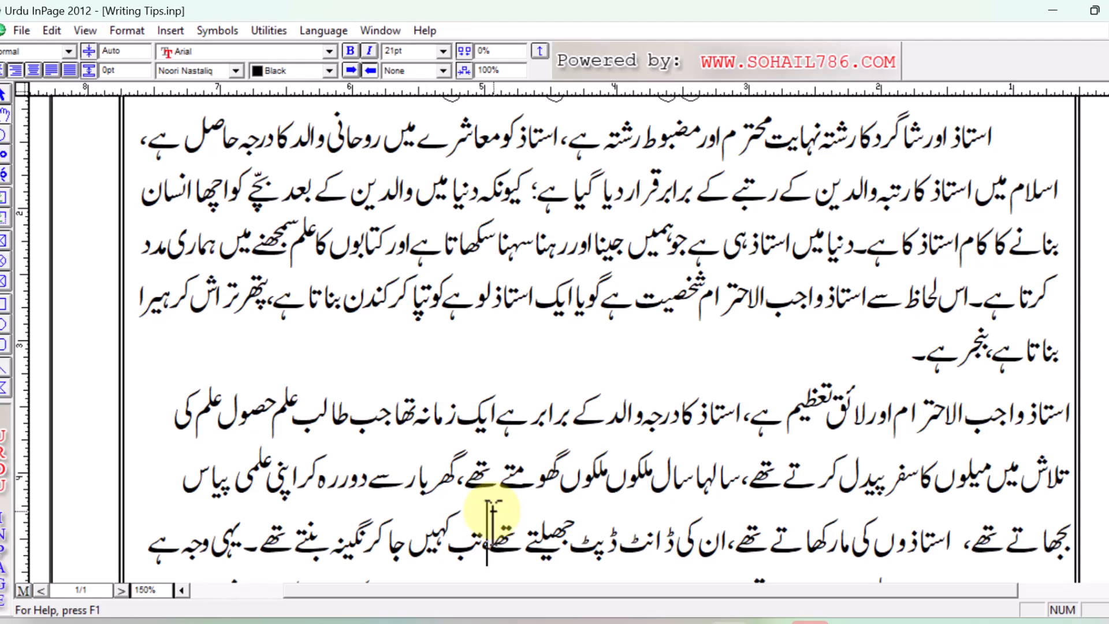
click(415, 480)
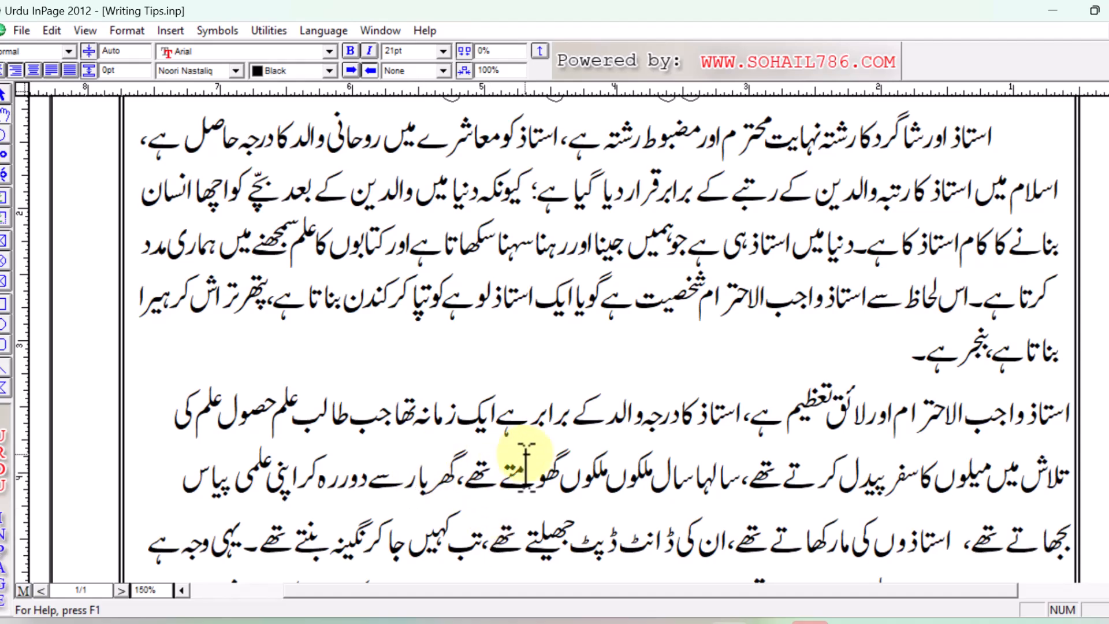
- Set the first body paragraph's interline gap to 10 pt and apply the paragraph preferences
drag(925, 362, 903, 362)
key(F9)
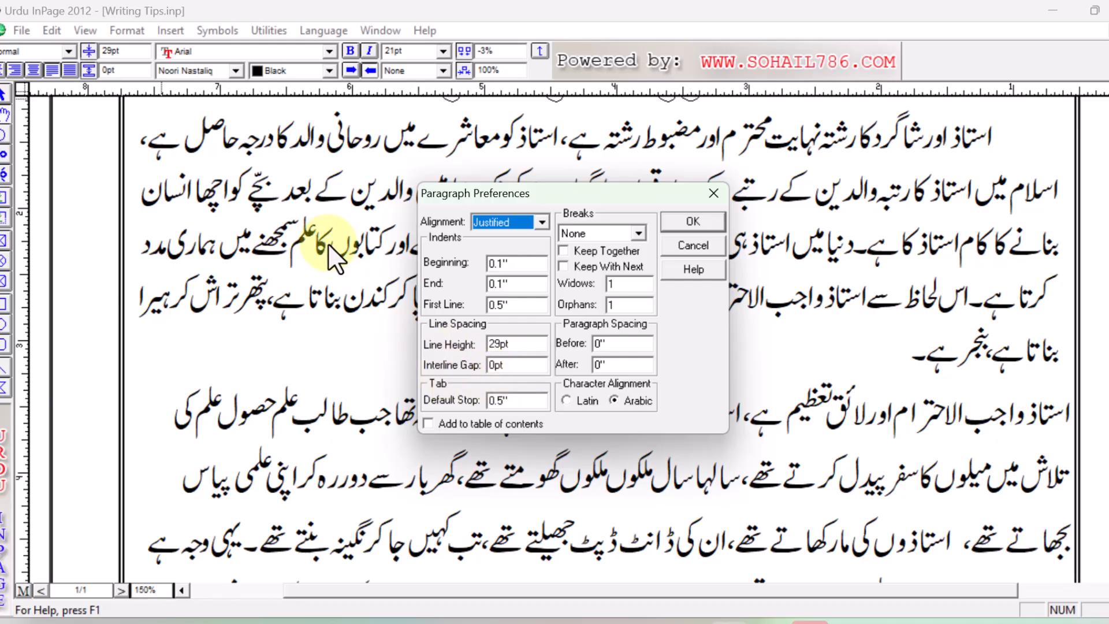
drag(503, 365, 471, 366)
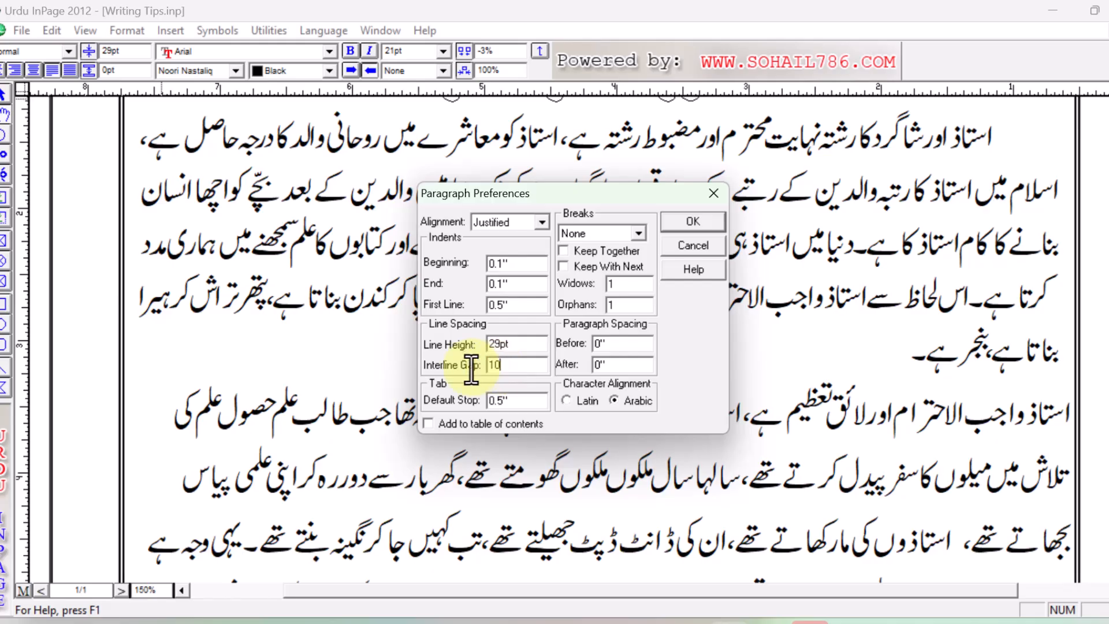
click(706, 219)
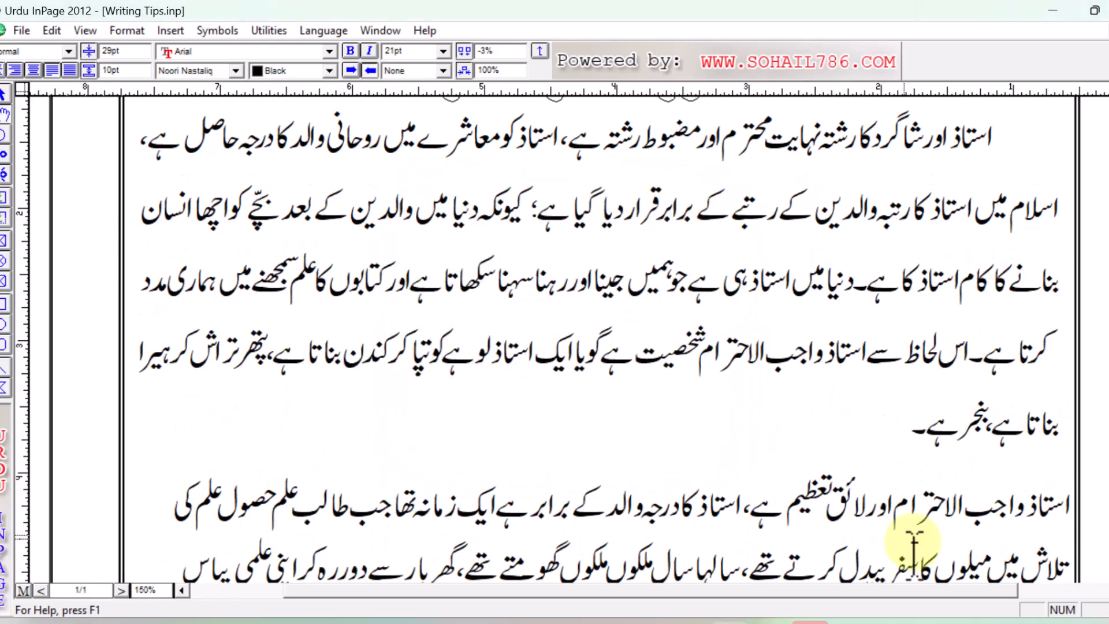
- Select the first body paragraph and reset its interline gap to 0 pt
drag(874, 441, 1043, 156)
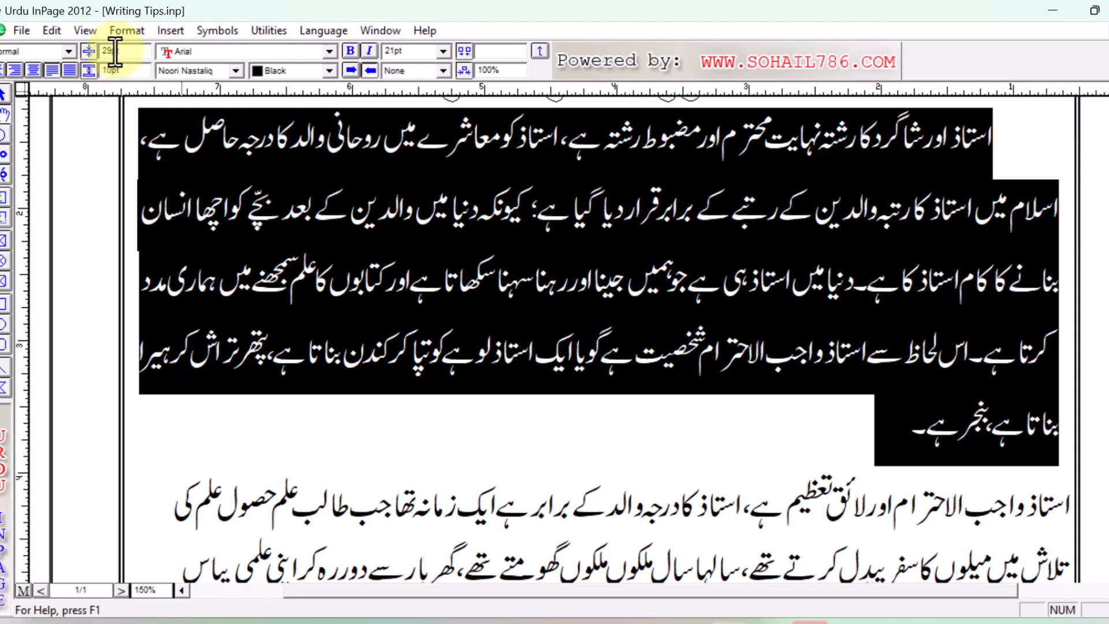
click(117, 33)
click(164, 70)
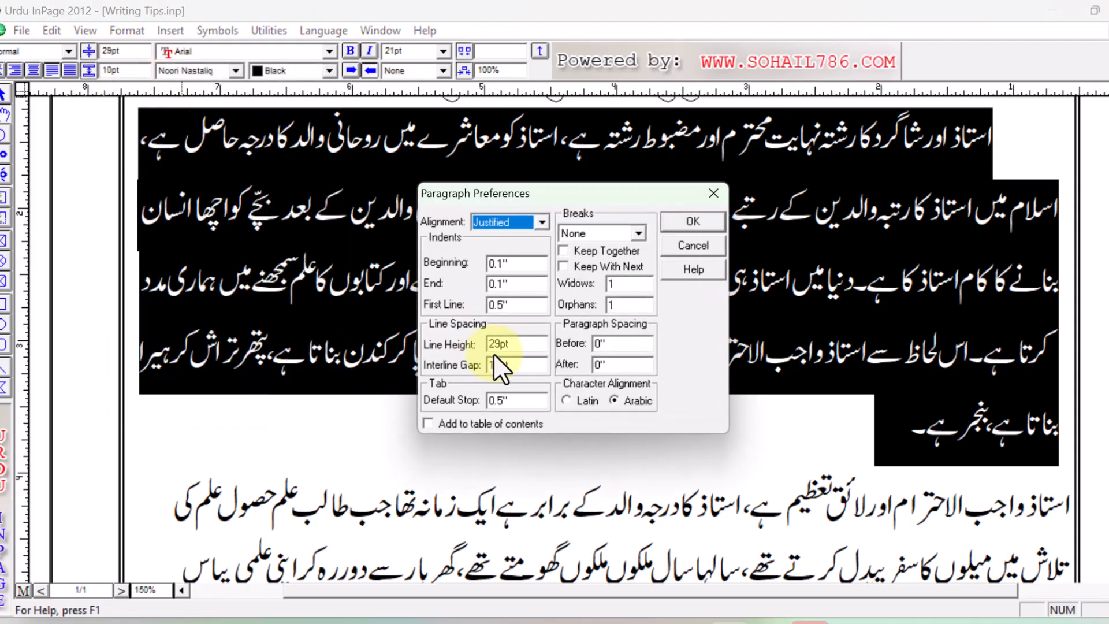
double_click(516, 365)
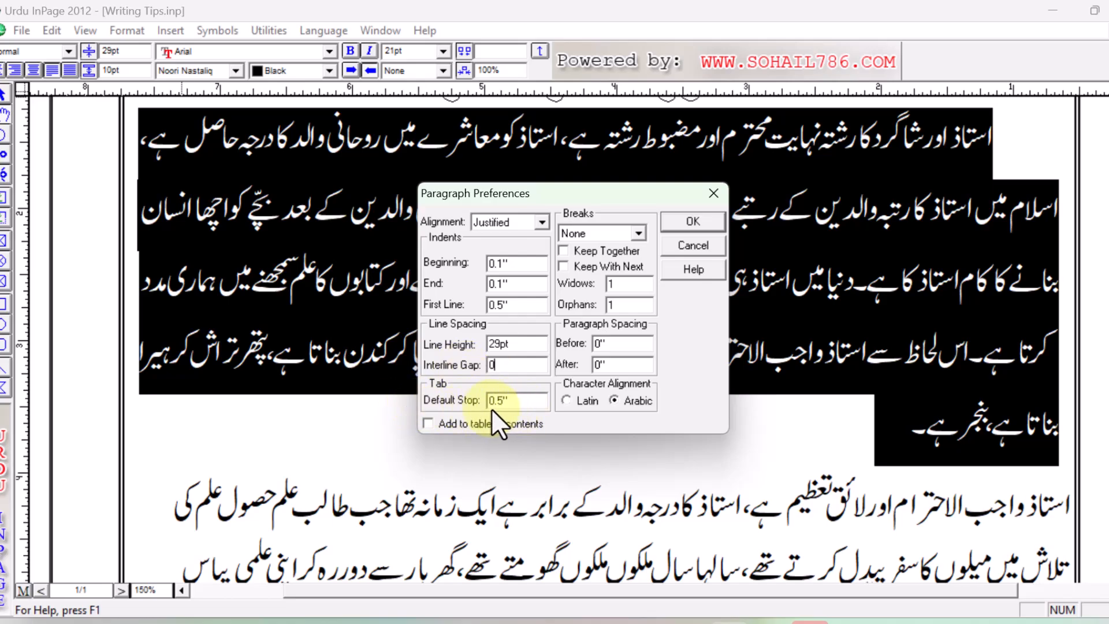
text(0)
click(693, 221)
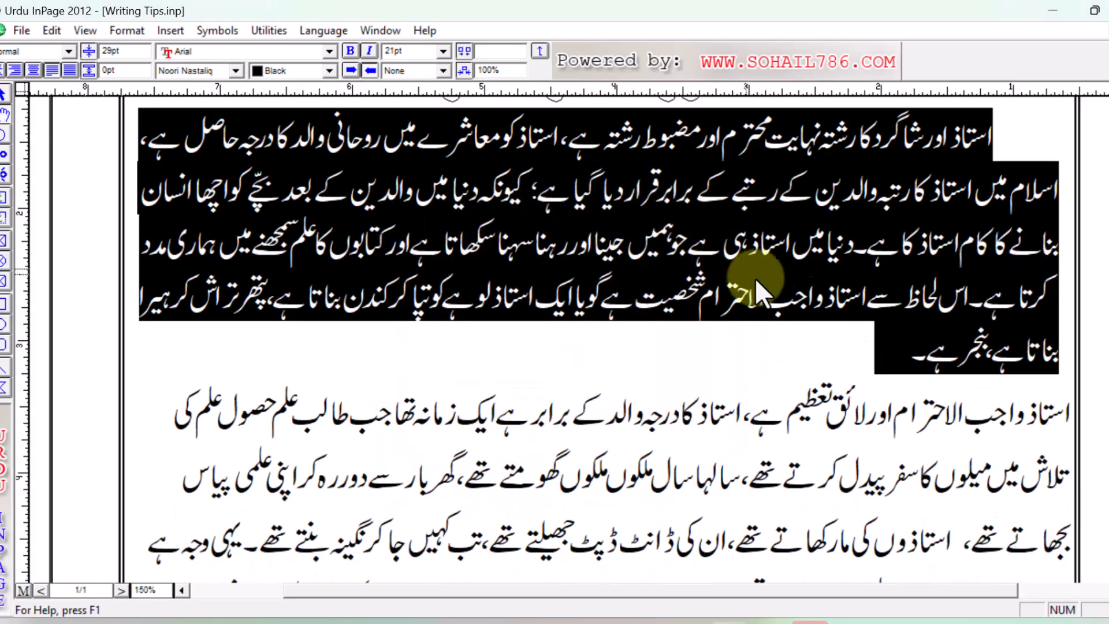
- Add a tabbed test letter "ن" after the first body paragraph's last line and set its default tab stop to 2"
click(874, 357)
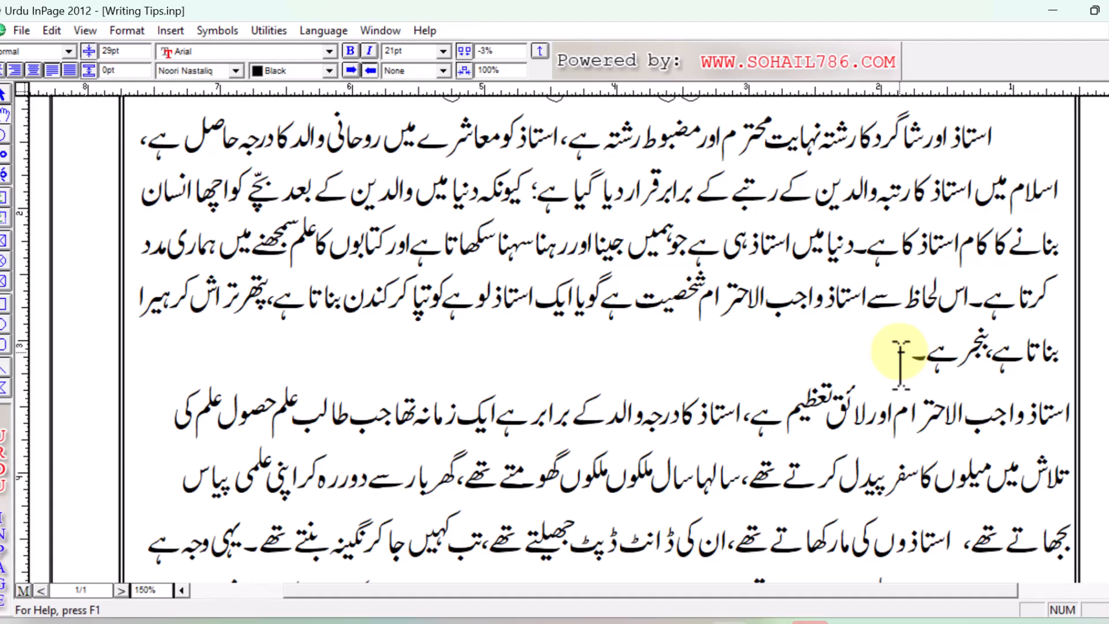
text(ن)
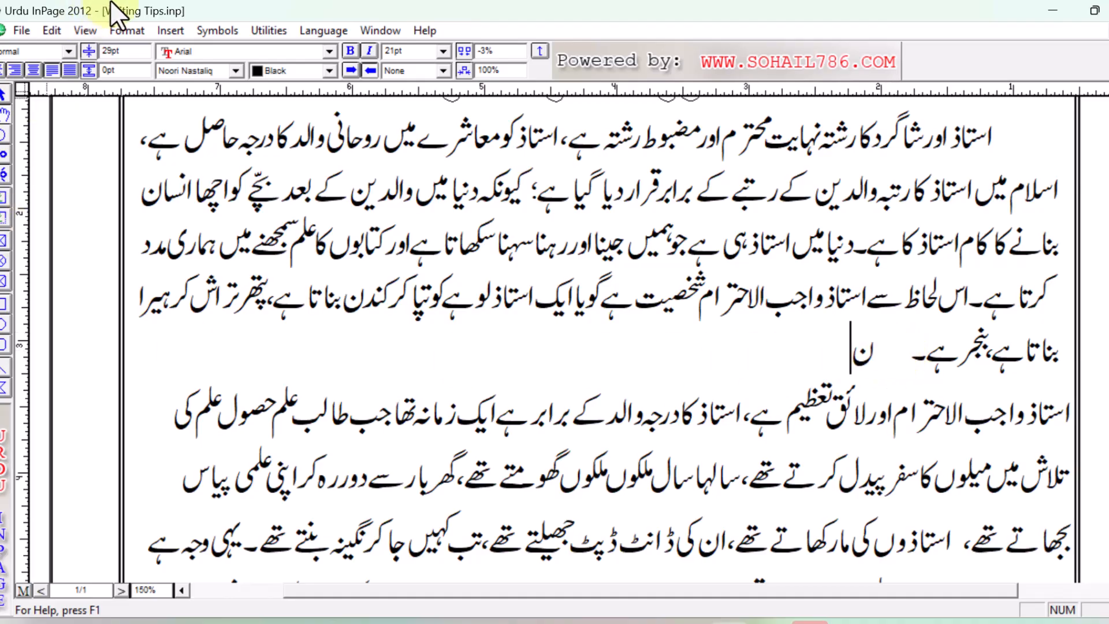
click(123, 29)
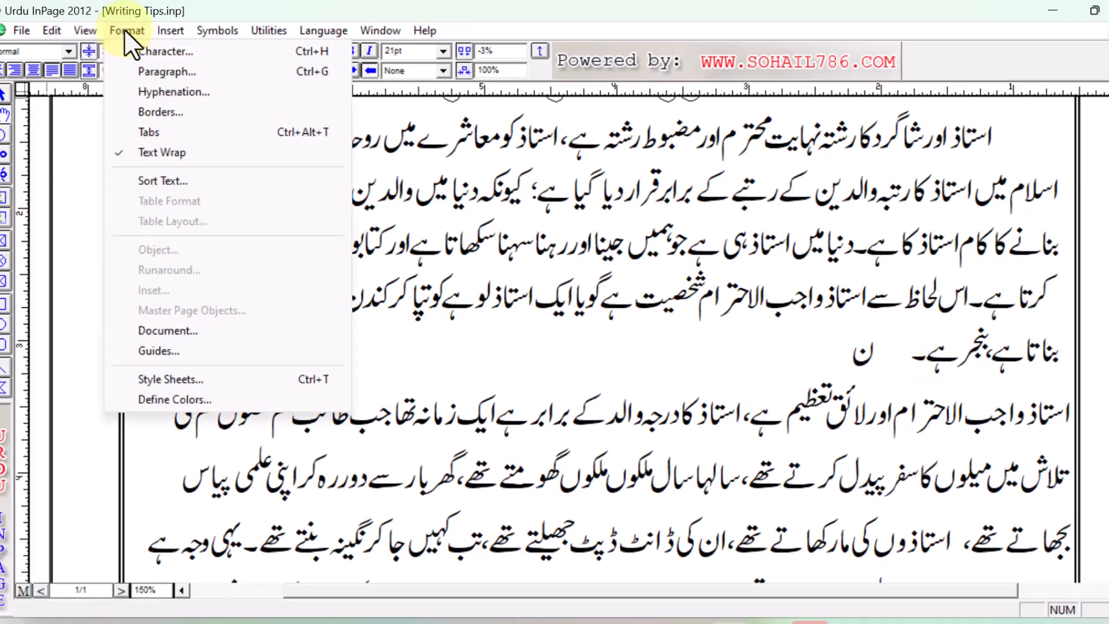
click(161, 73)
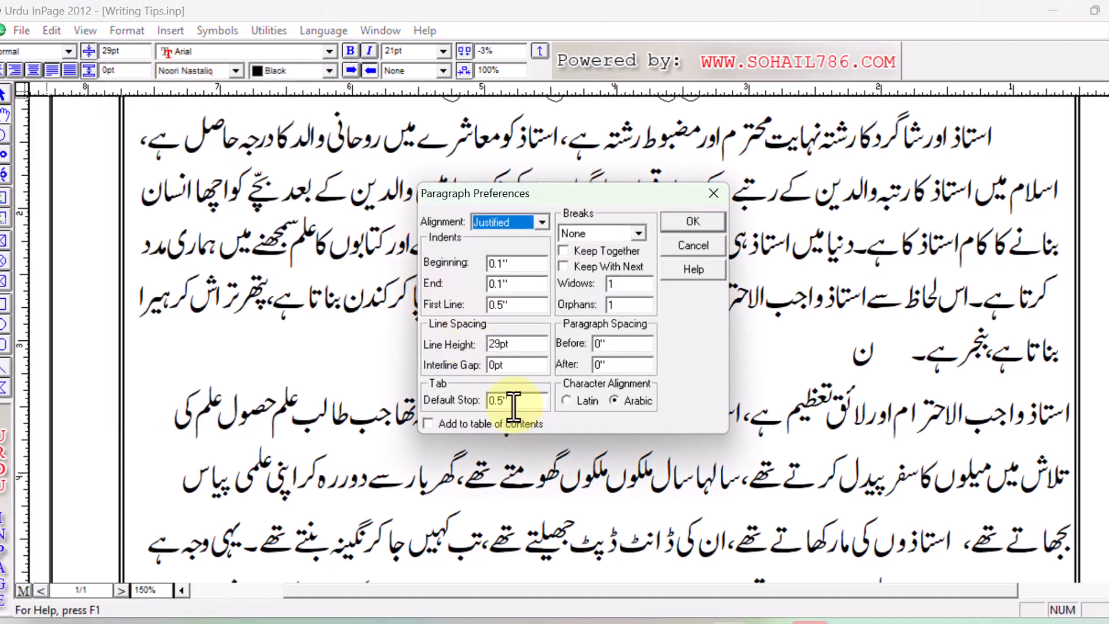
drag(512, 401, 466, 406)
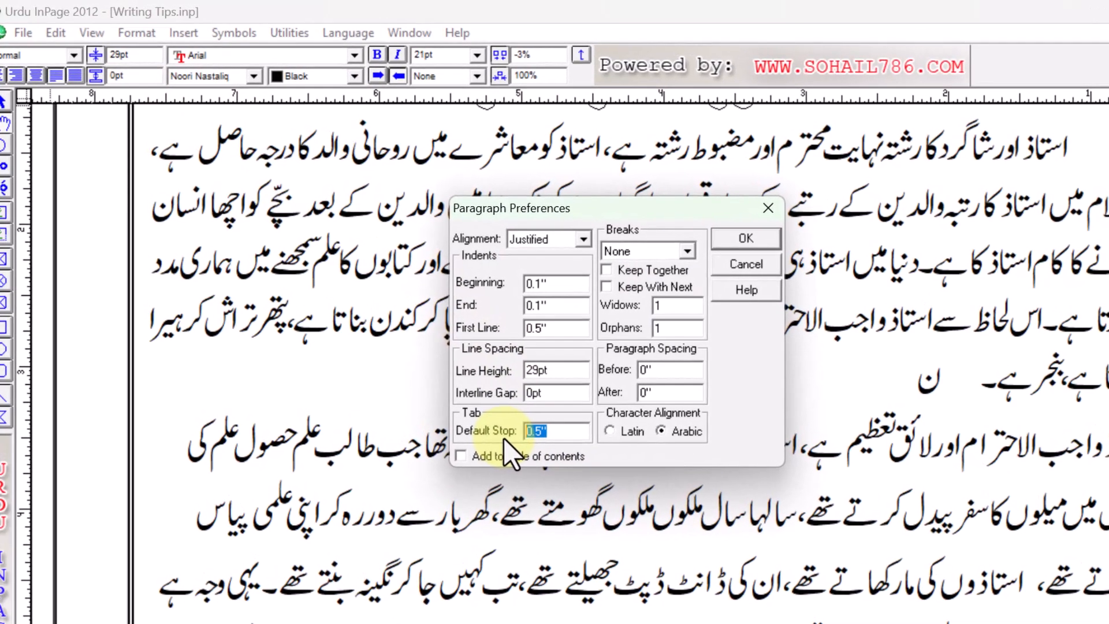
text(2)
key(Return)
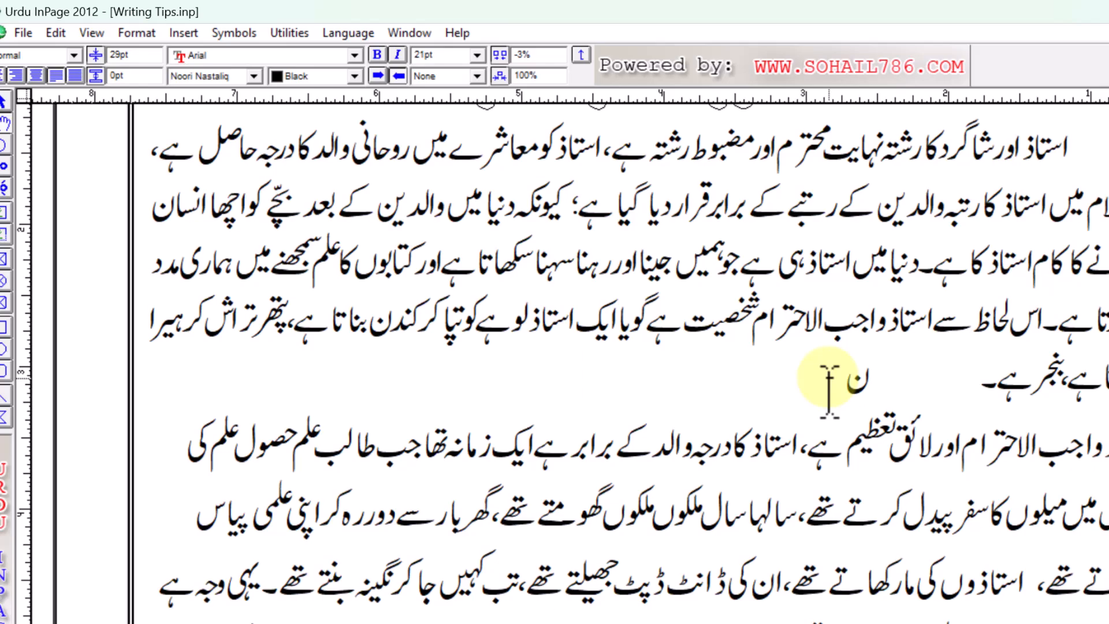
- Delete the tabbed test letter and set the paragraph's default tab stop back to 0.5"
key(BackSpace)
key(BackSpace)
click(132, 33)
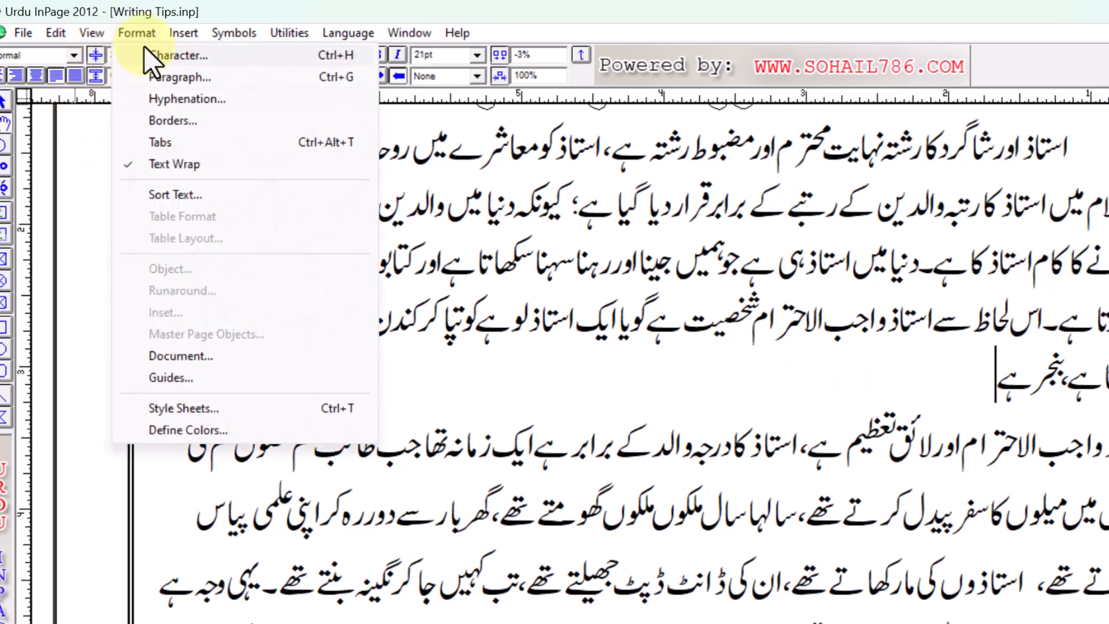
click(180, 78)
click(539, 430)
drag(539, 430, 518, 430)
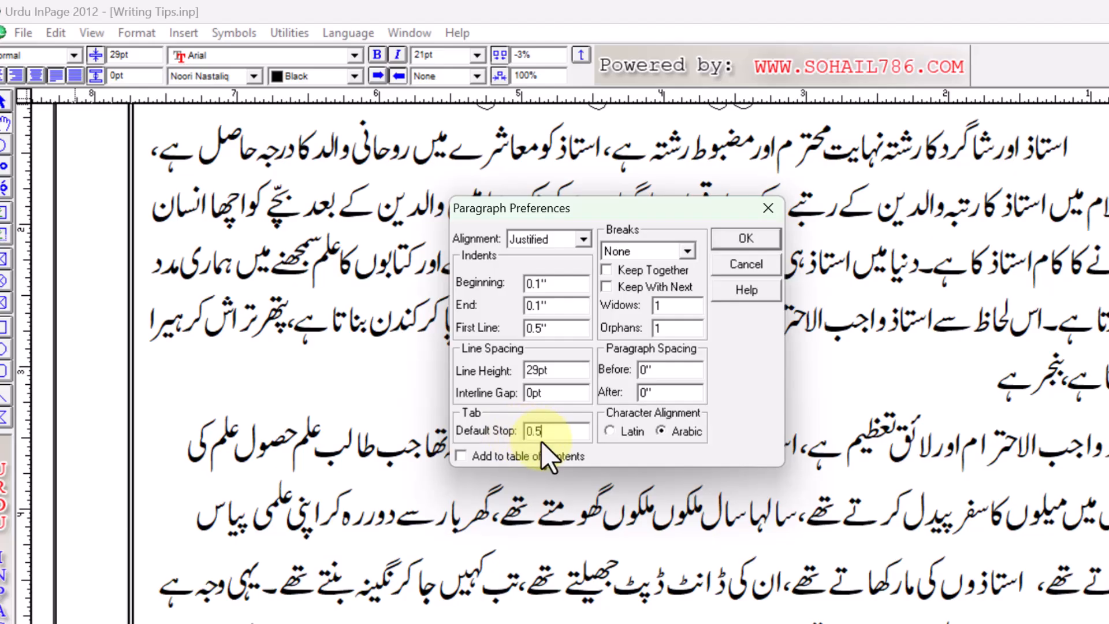
click(746, 238)
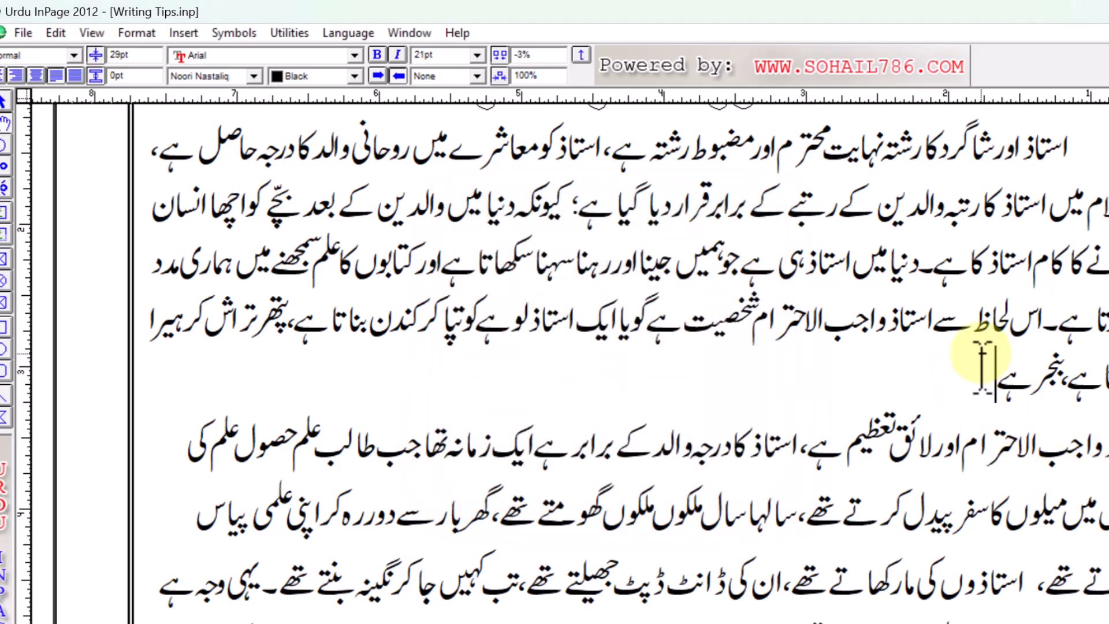
- Review the first body paragraph's alignment, indent, spacing and tab settings in its paragraph preferences
click(152, 34)
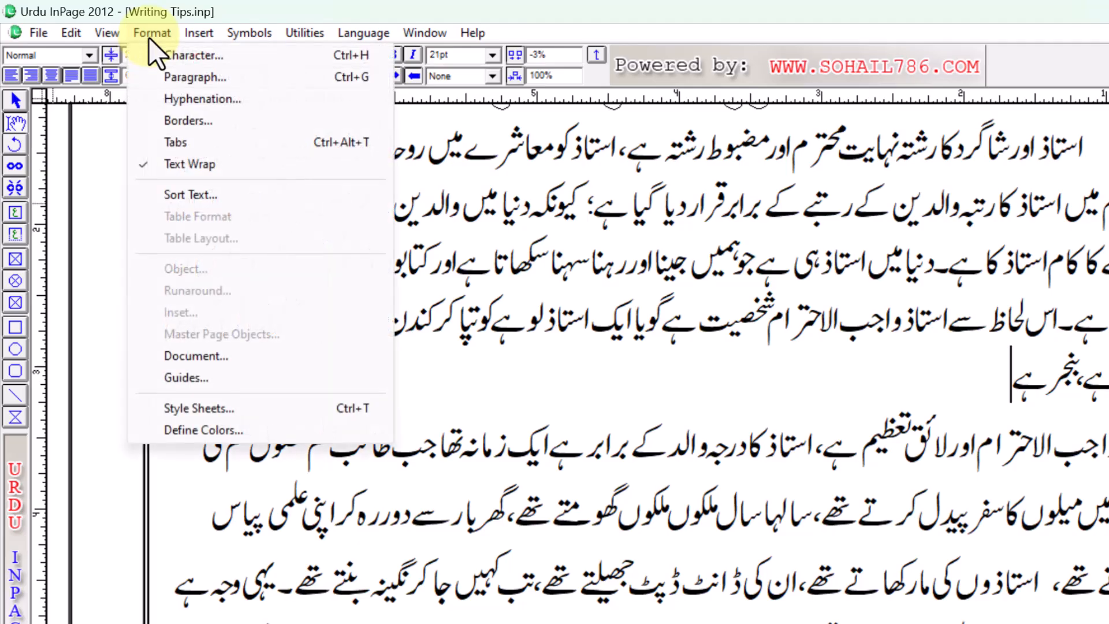
click(180, 76)
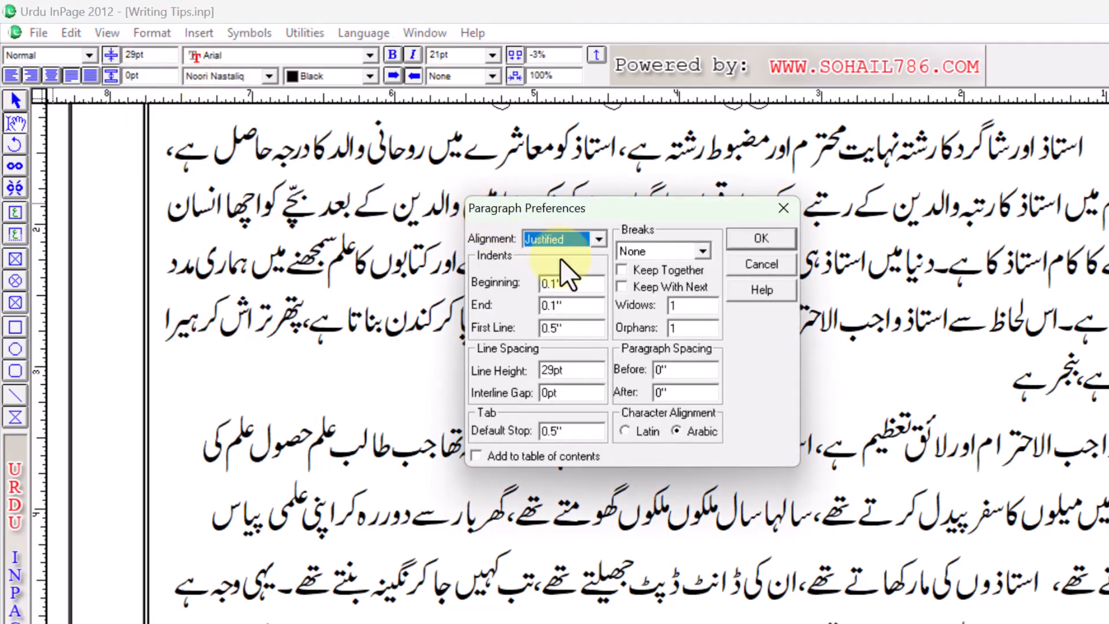
click(754, 240)
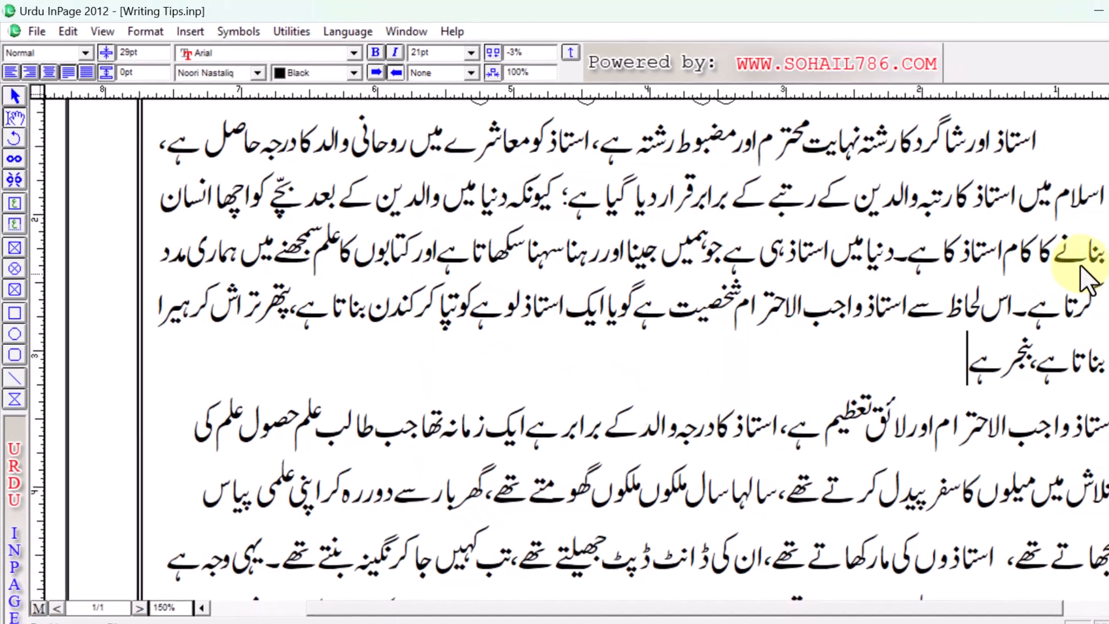
scroll(1077, 272, up, 3)
drag(866, 254, 367, 255)
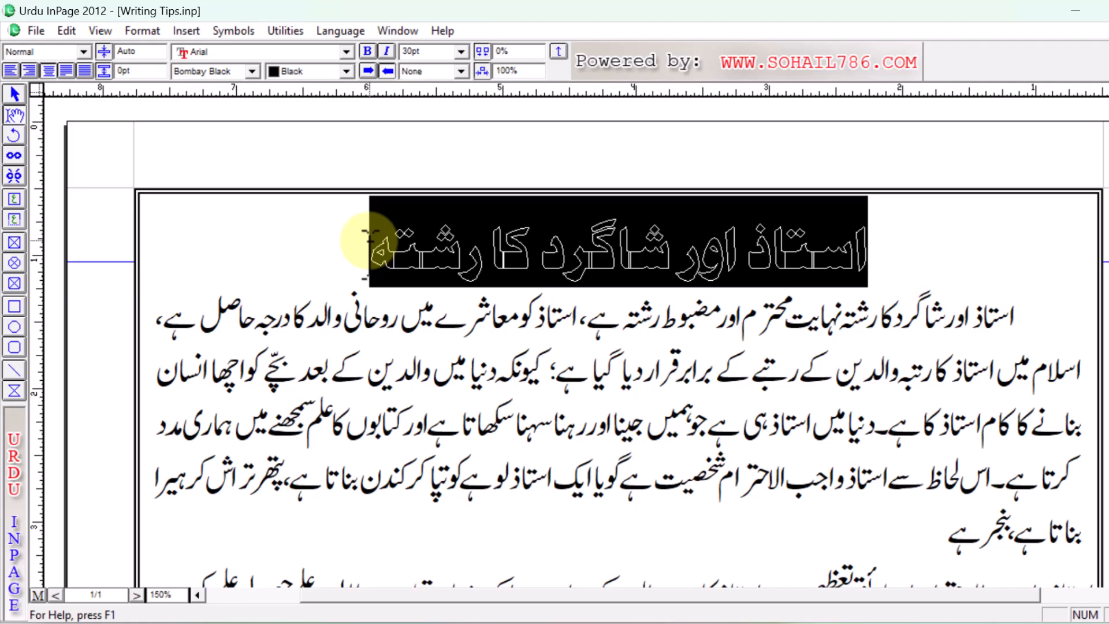
click(905, 249)
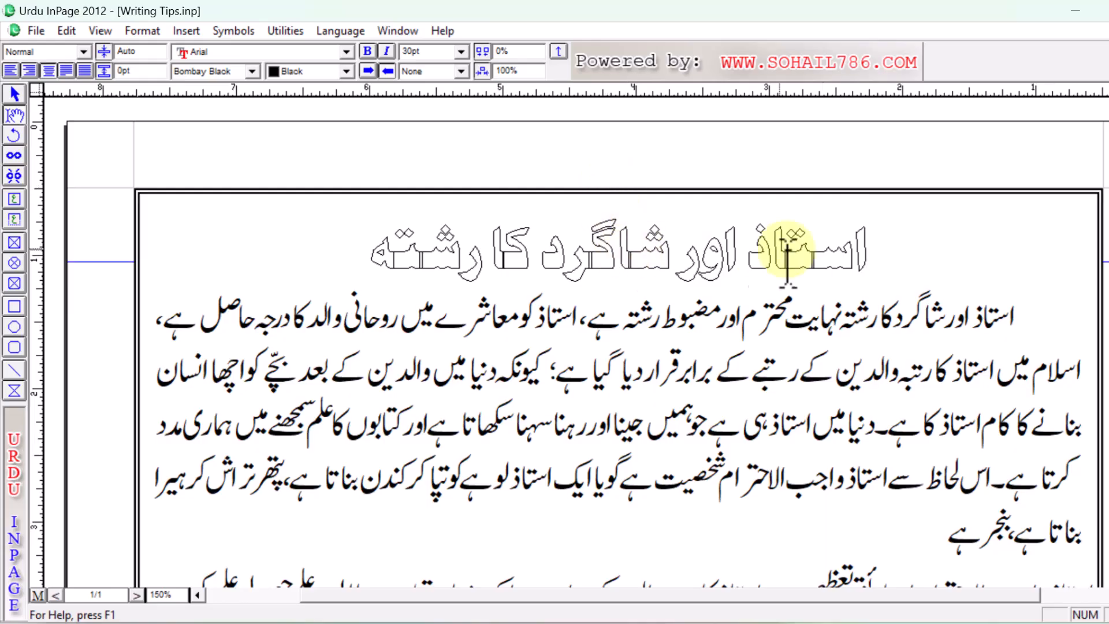
- Set the heading's paragraph spacing before to 0.5"
drag(867, 254, 371, 254)
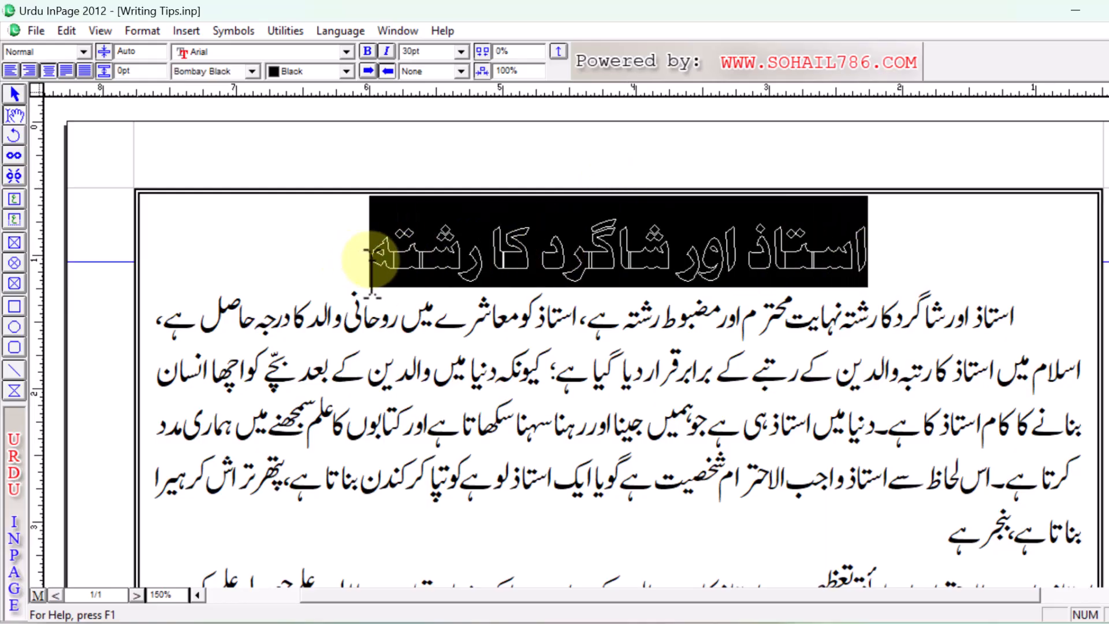
click(141, 32)
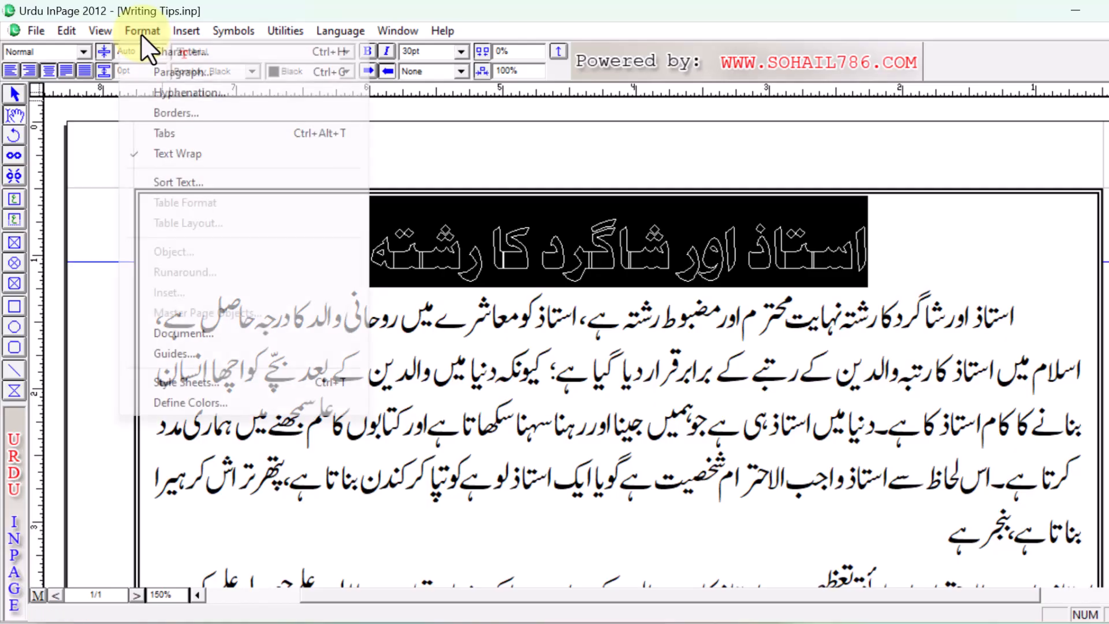
click(175, 71)
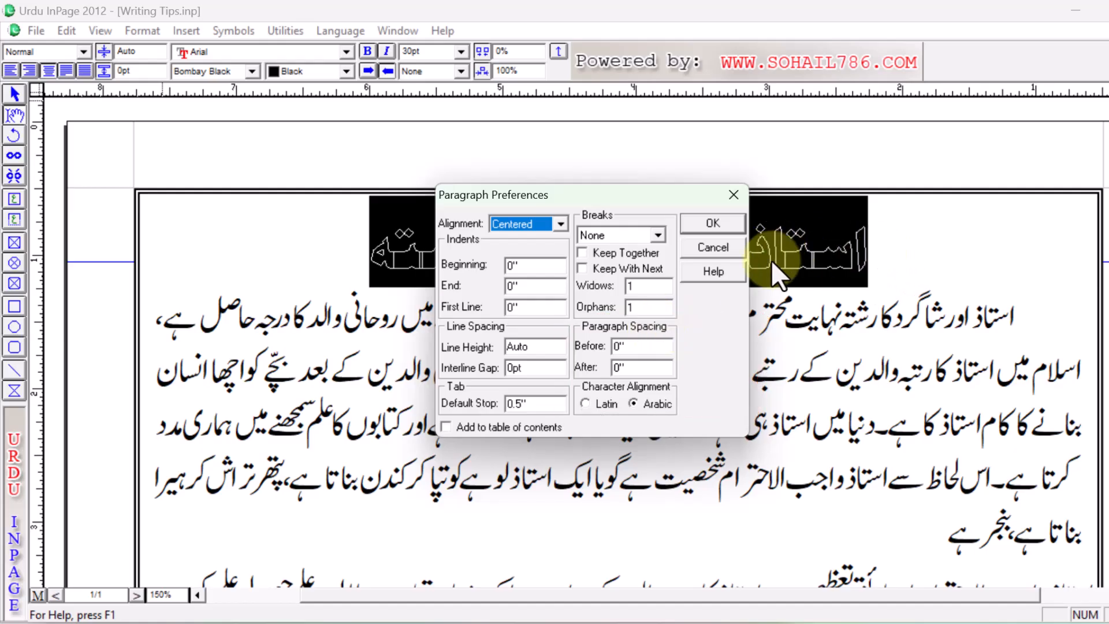
double_click(640, 347)
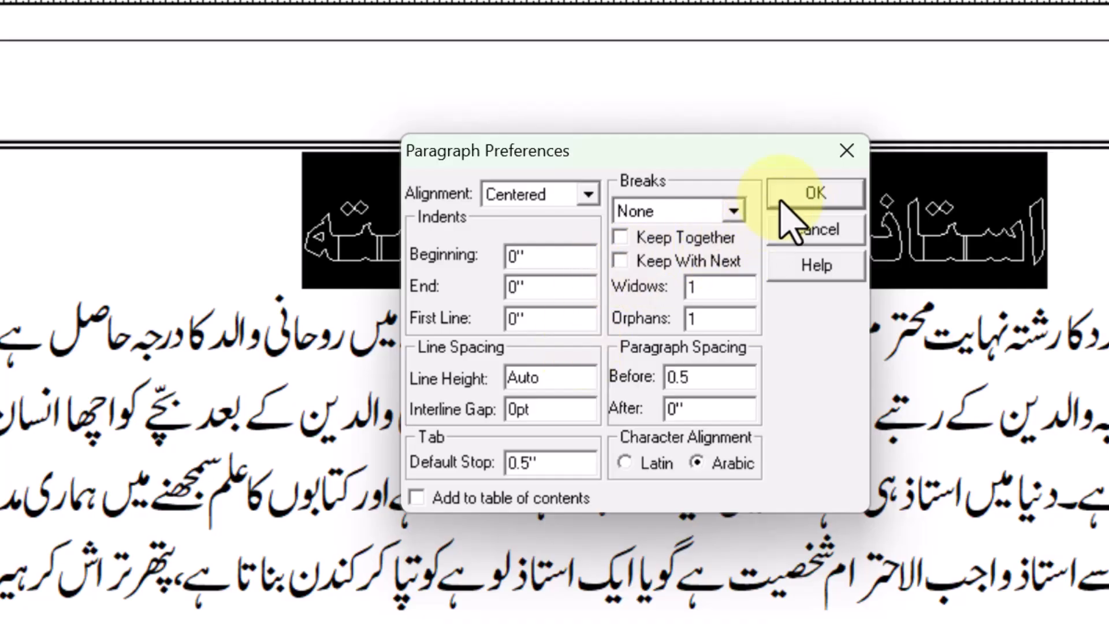
click(804, 191)
click(549, 225)
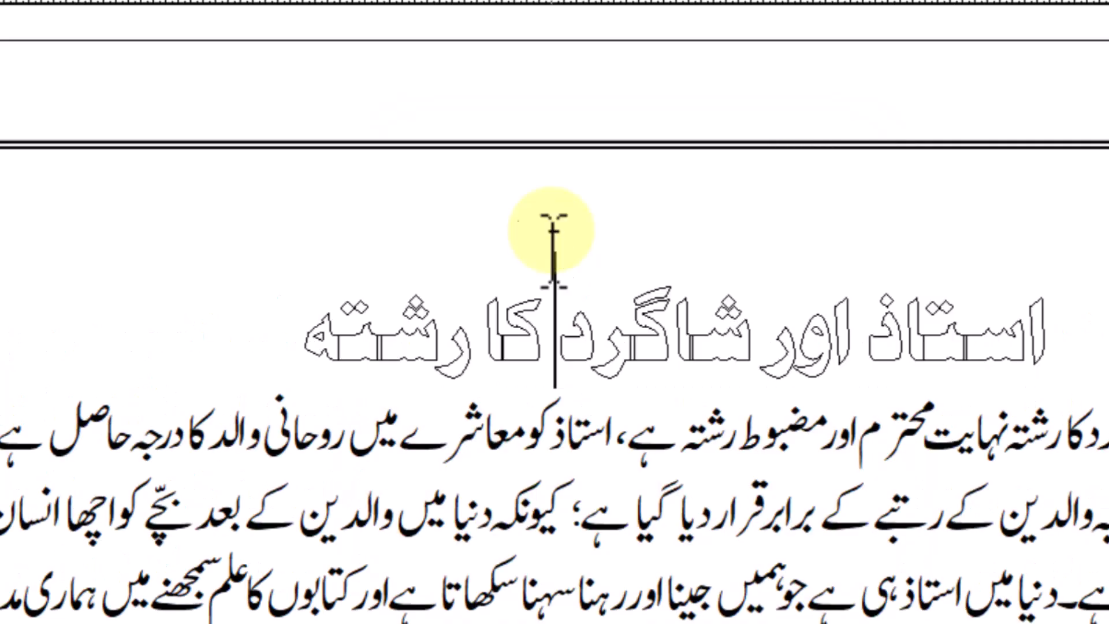
- Turn off the outline effect on the heading's characters
drag(1063, 321, 293, 317)
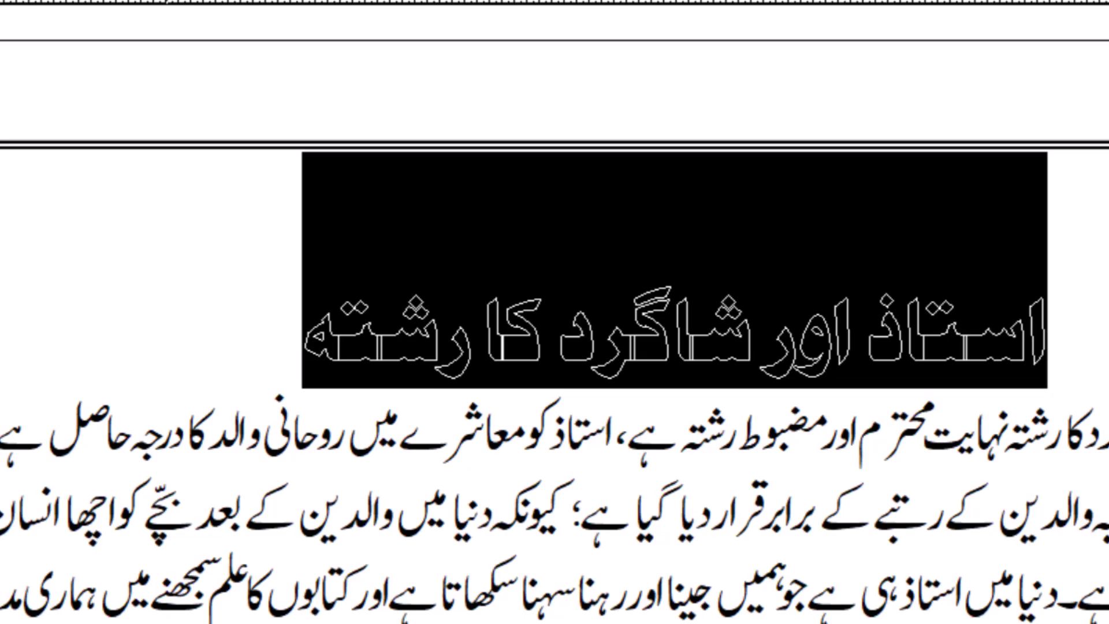
click(9, 0)
click(23, 0)
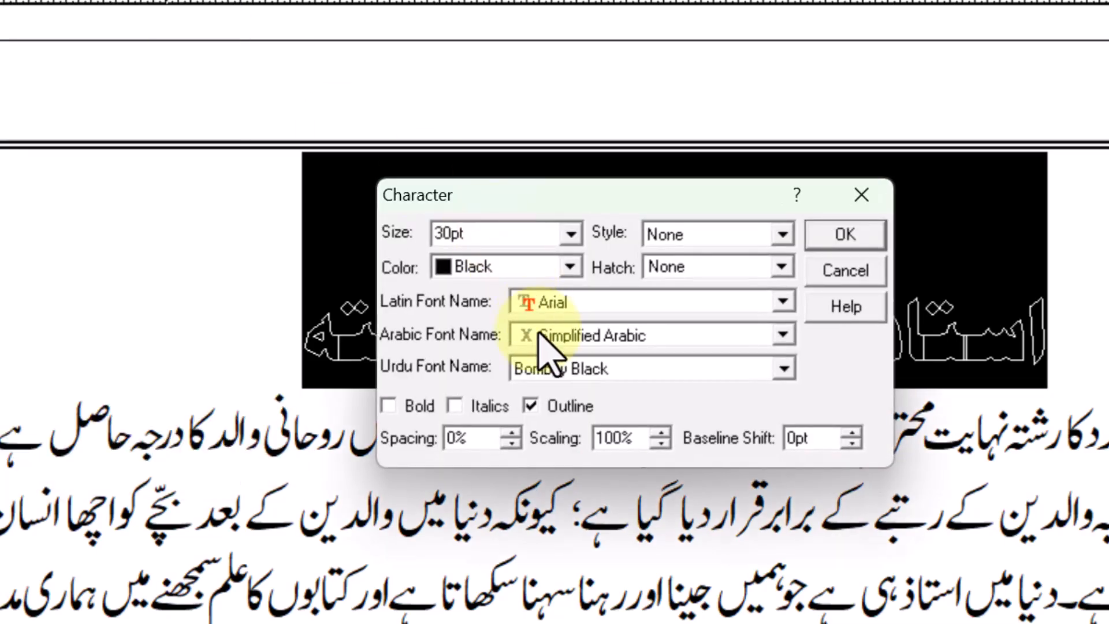
click(531, 405)
click(855, 234)
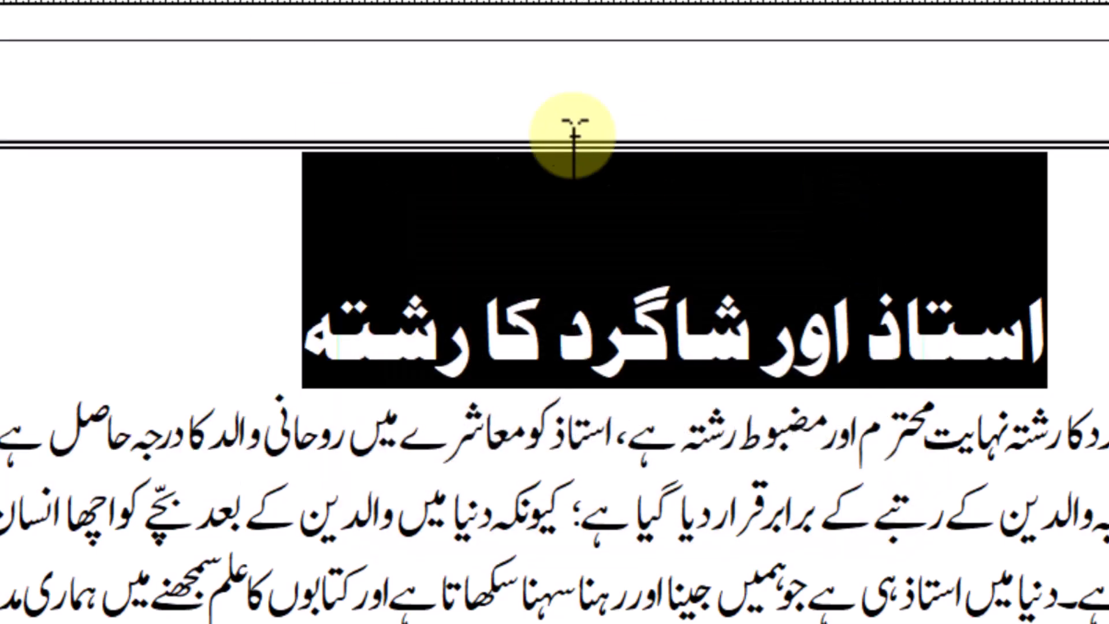
click(557, 260)
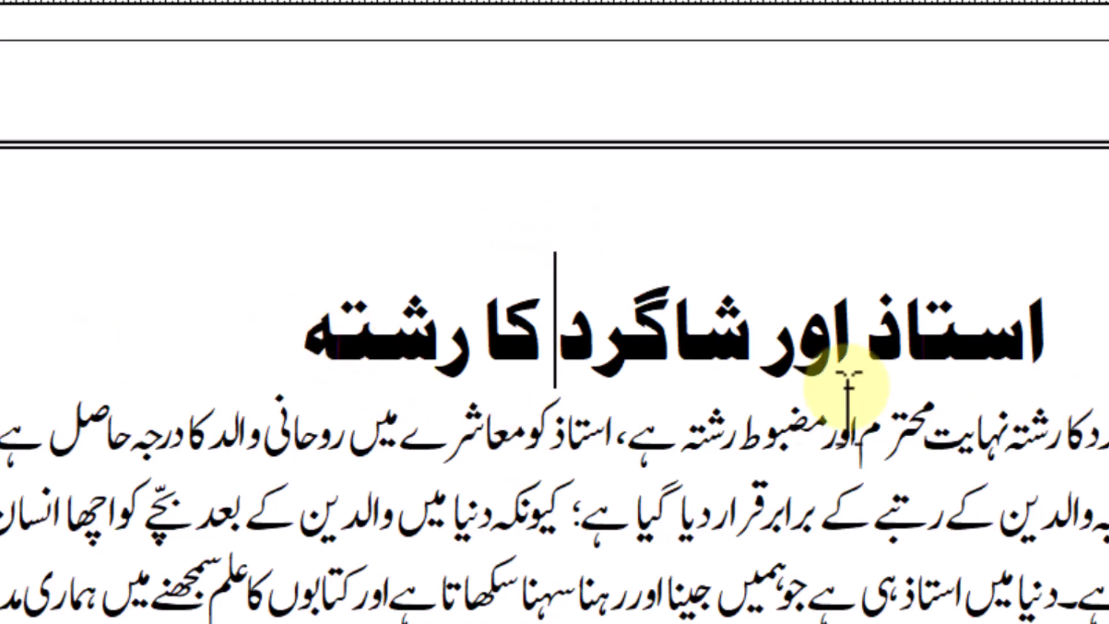
- Set the heading's paragraph spacing after to 0.3"
drag(1039, 335, 297, 335)
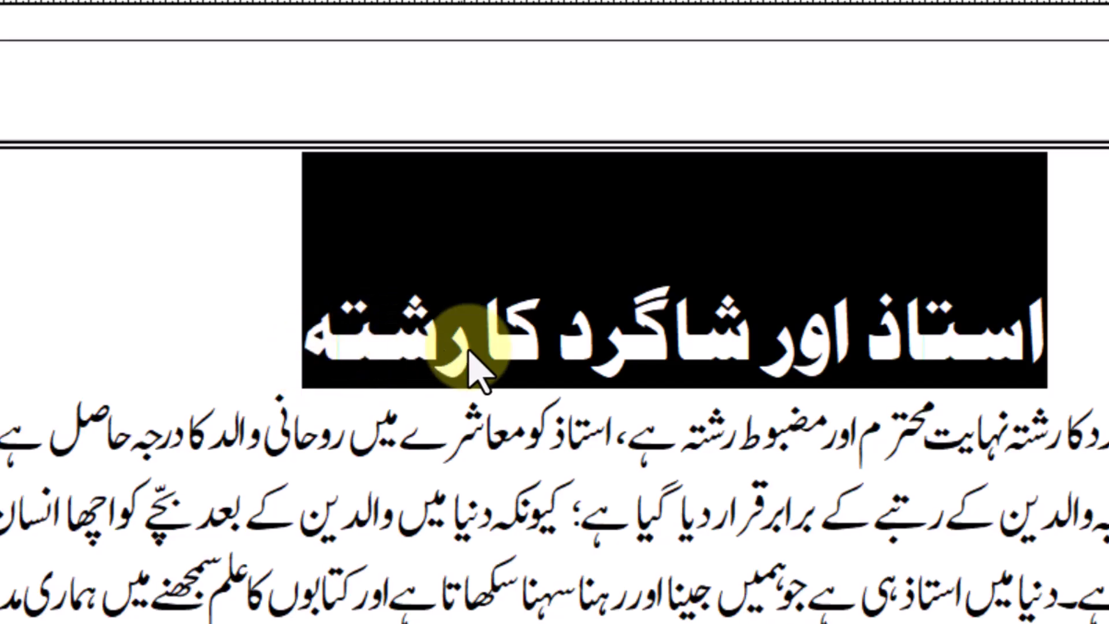
click(483, 370)
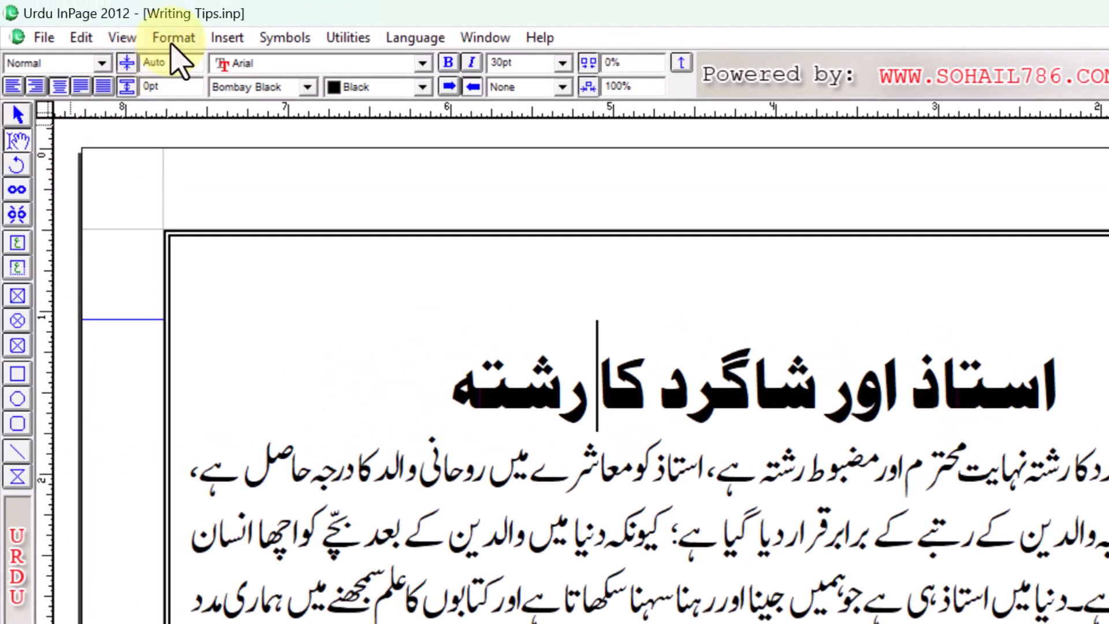
click(172, 39)
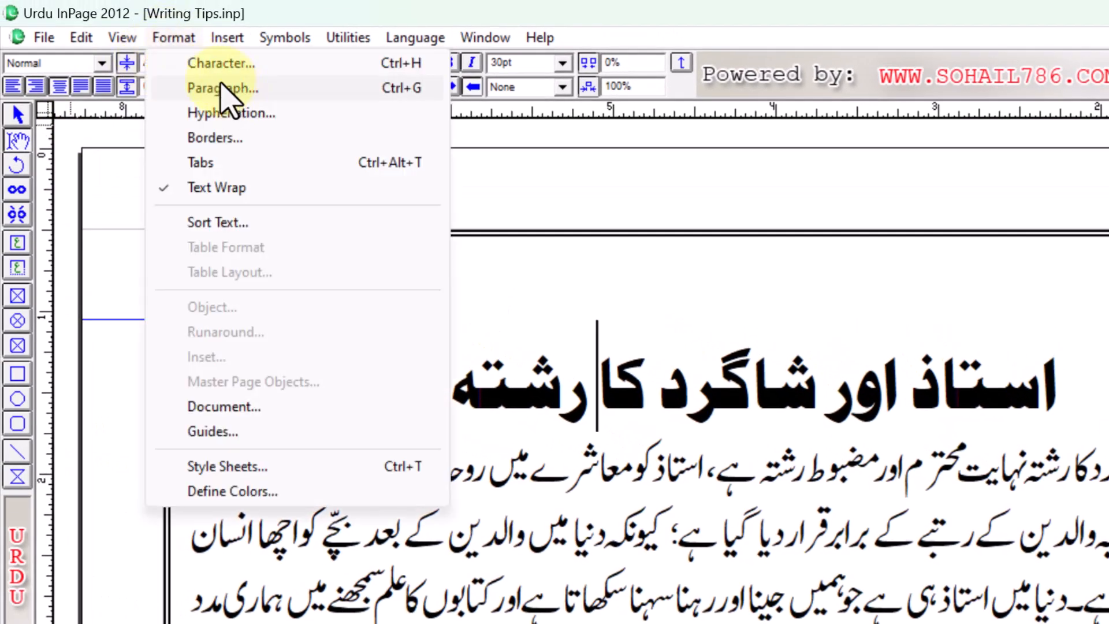
click(221, 84)
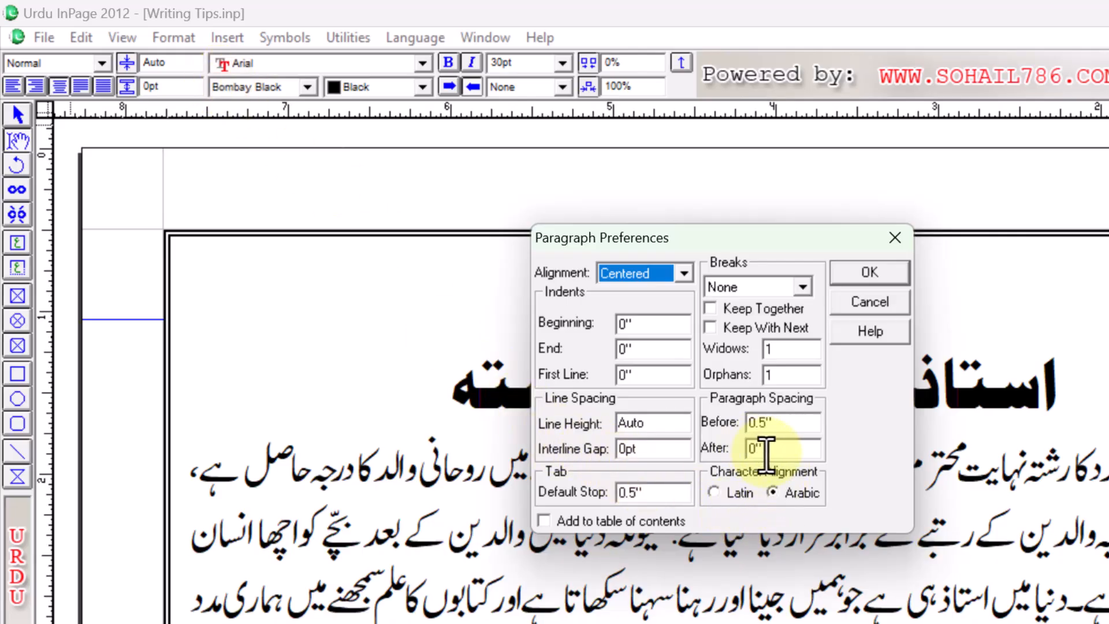
drag(778, 448, 712, 456)
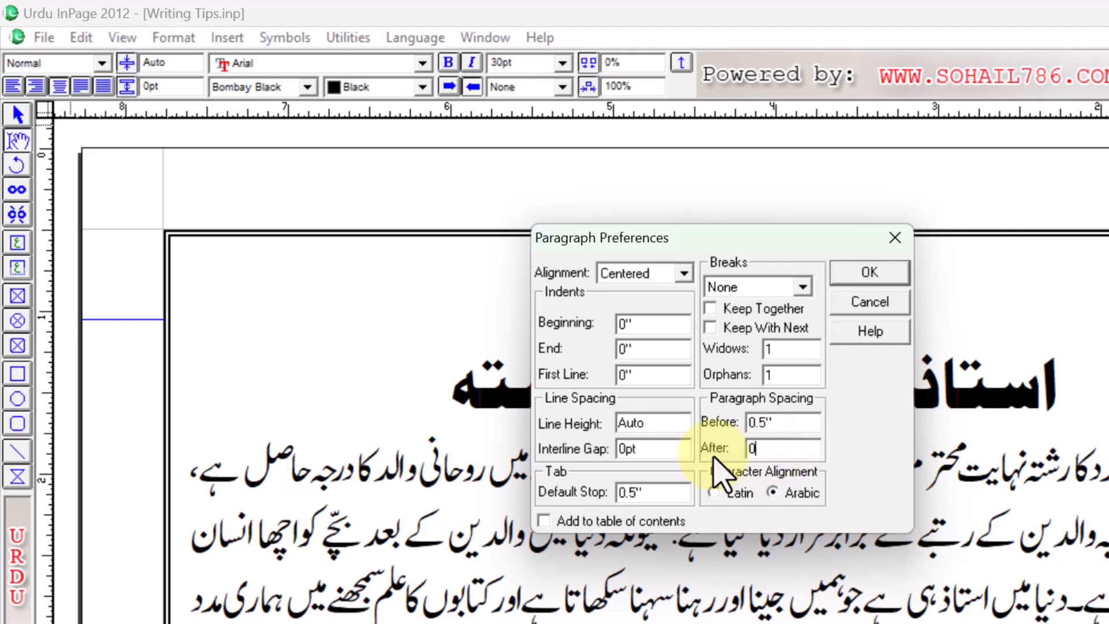
text(0.3)
key(Return)
drag(371, 397, 1065, 383)
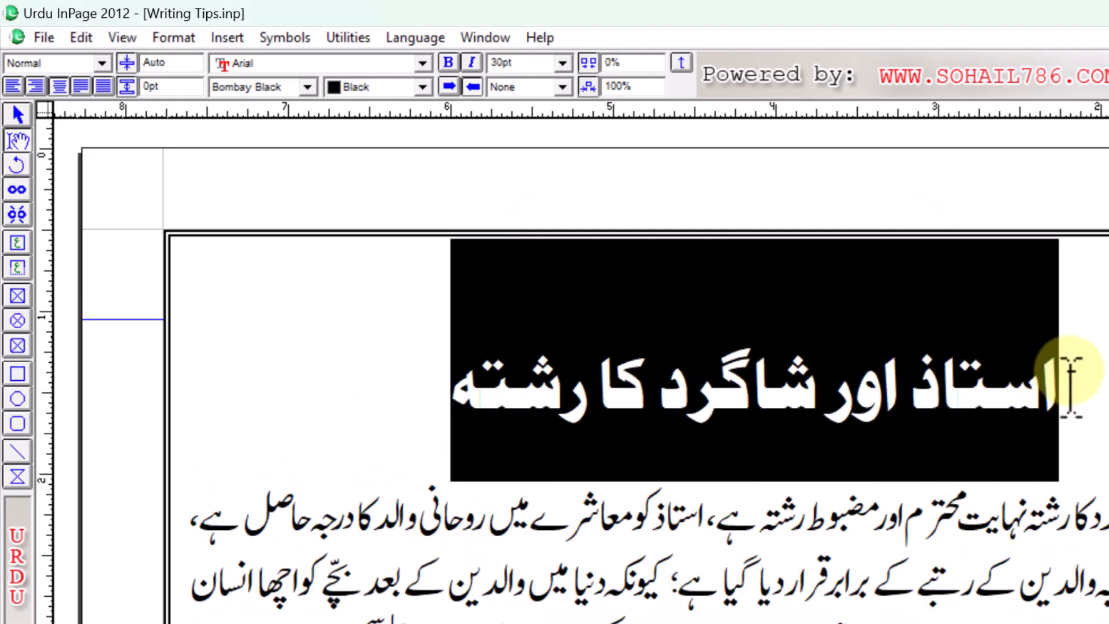
click(730, 320)
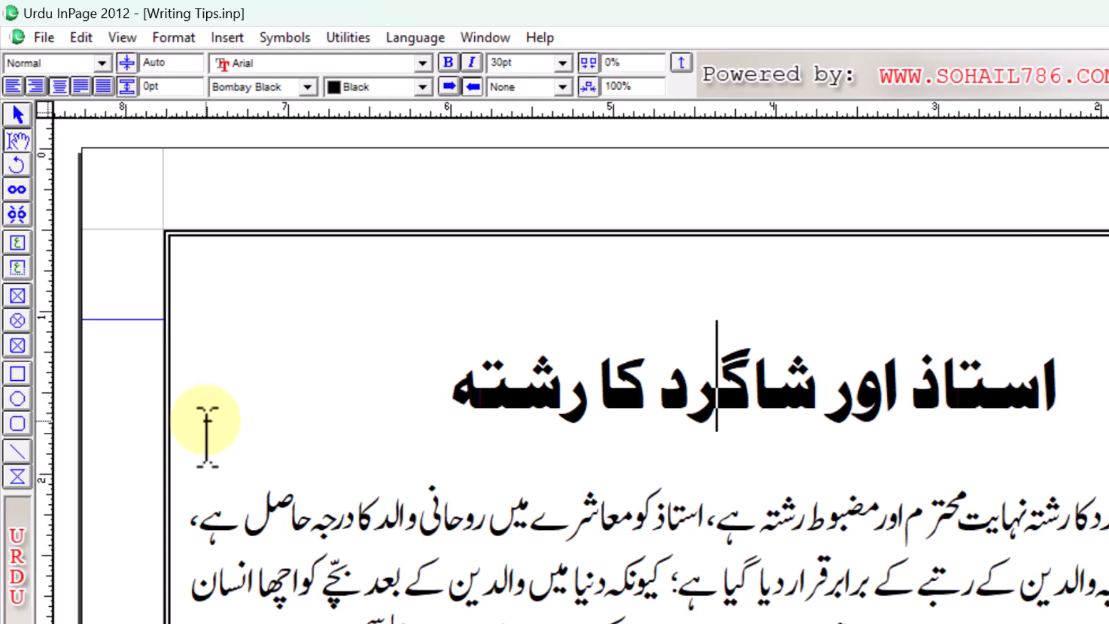
click(767, 347)
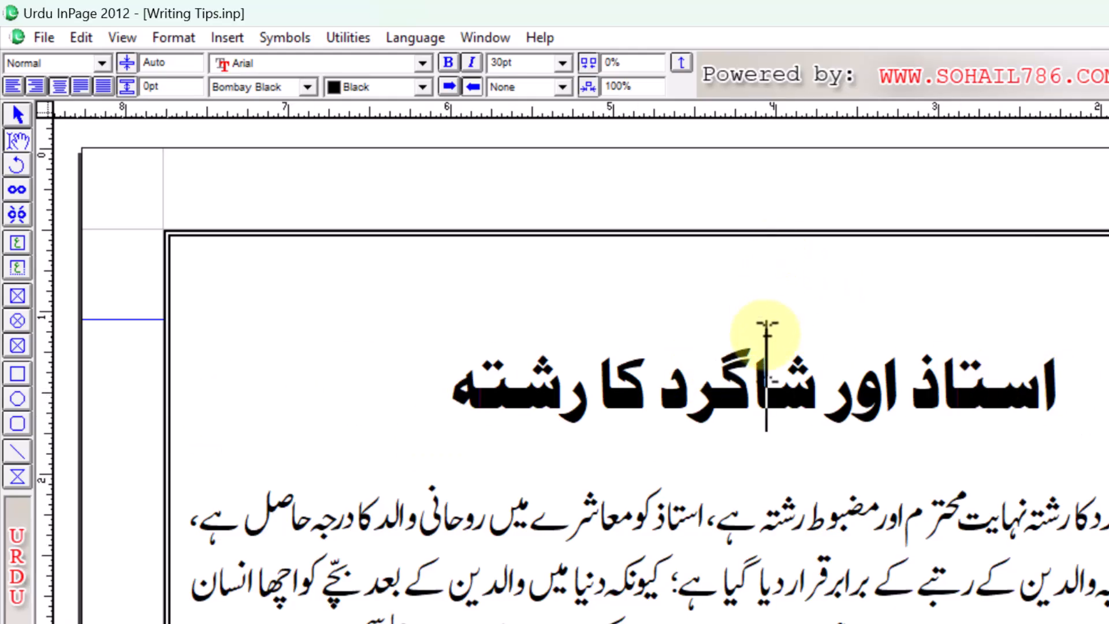
- Check the heading's spacing and character alignment settings in its paragraph preferences
drag(1078, 399, 371, 398)
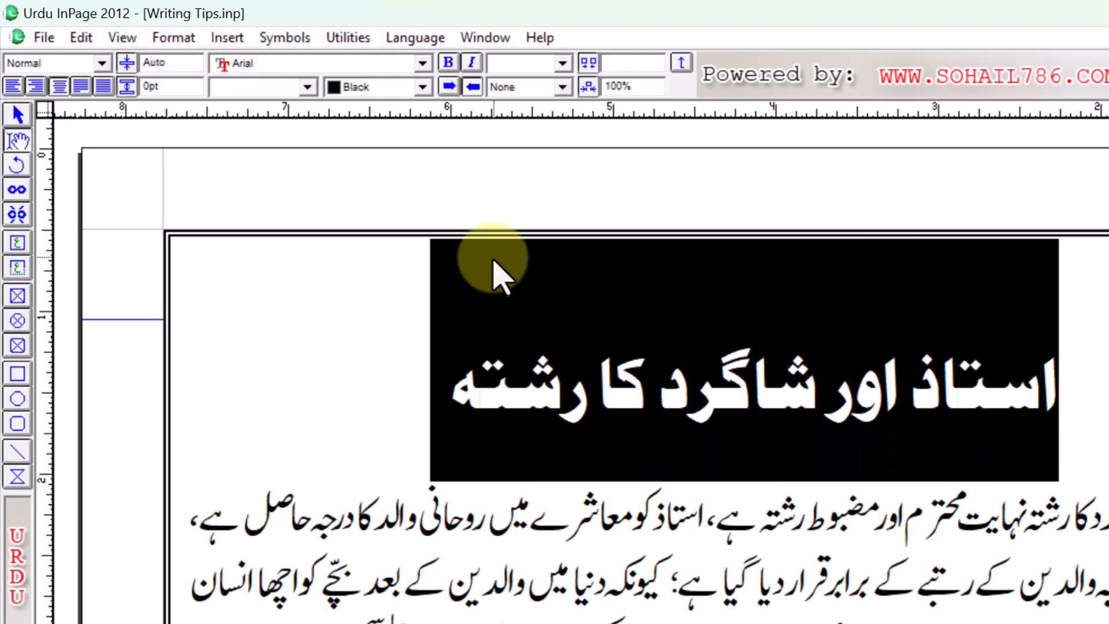
click(175, 40)
click(216, 90)
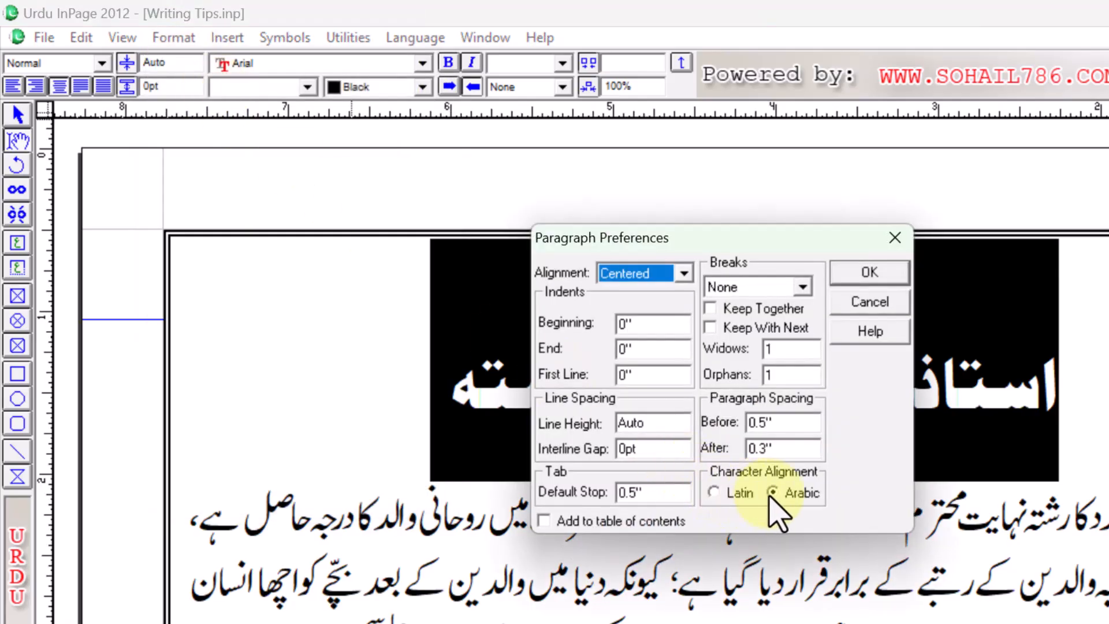
click(872, 282)
- Select the whole first body paragraph and set its character alignment to Latin
key(ctrl+0)
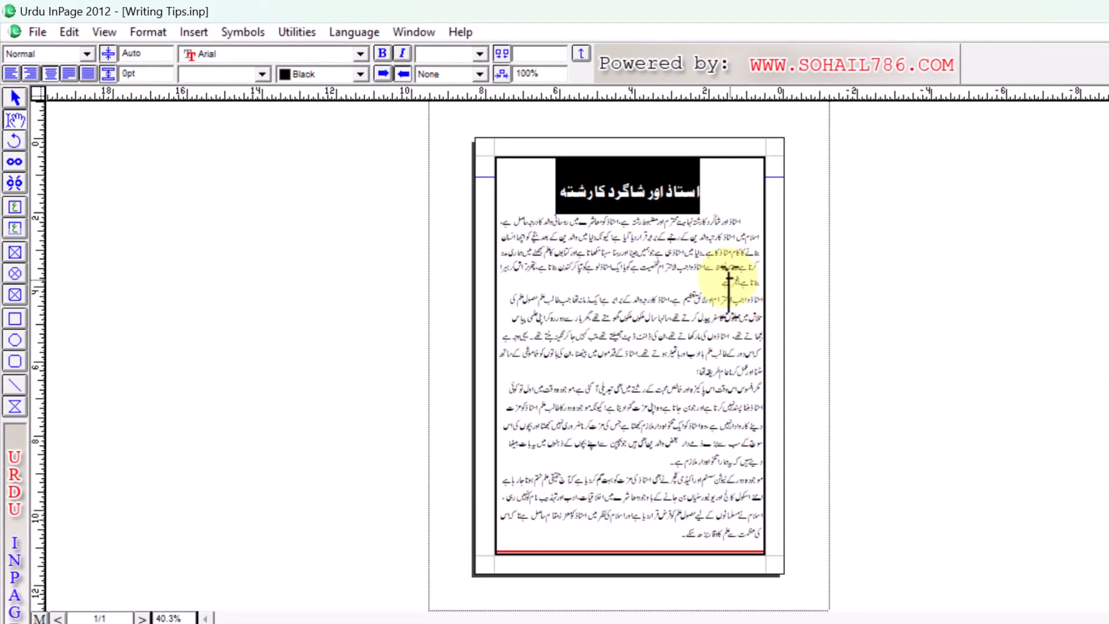
right_click(718, 274)
right_click(815, 267)
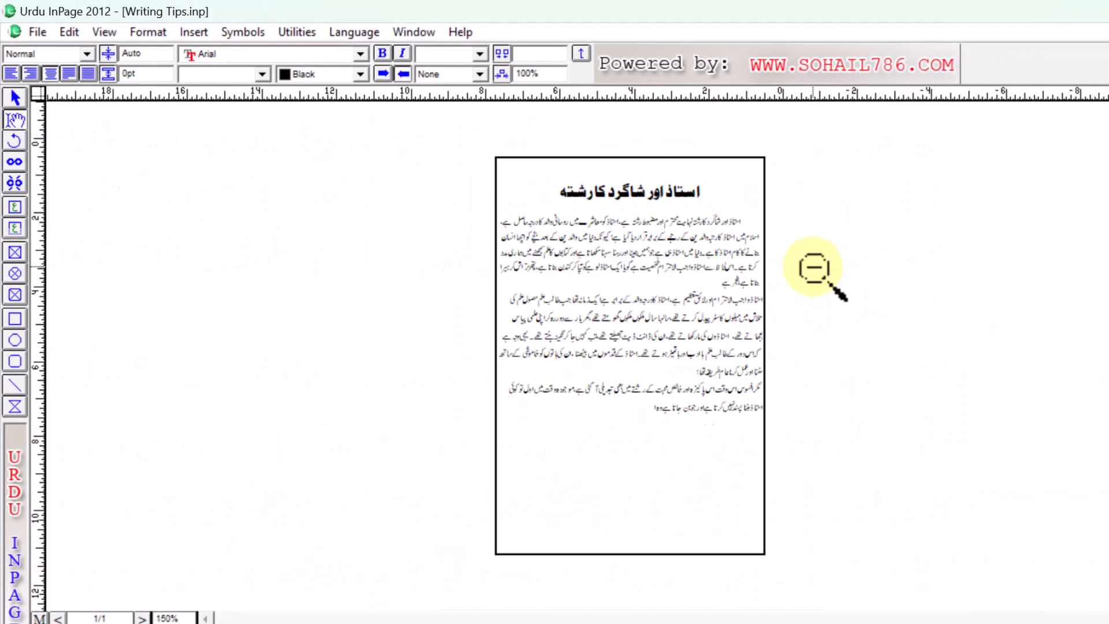
drag(716, 282, 764, 218)
right_click(726, 231)
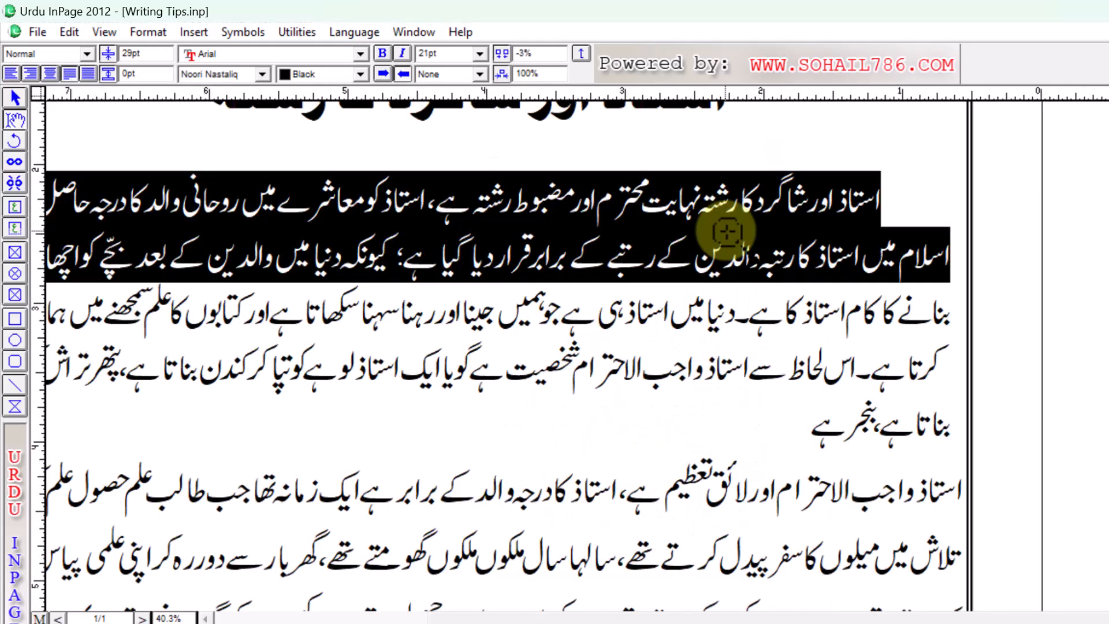
click(139, 32)
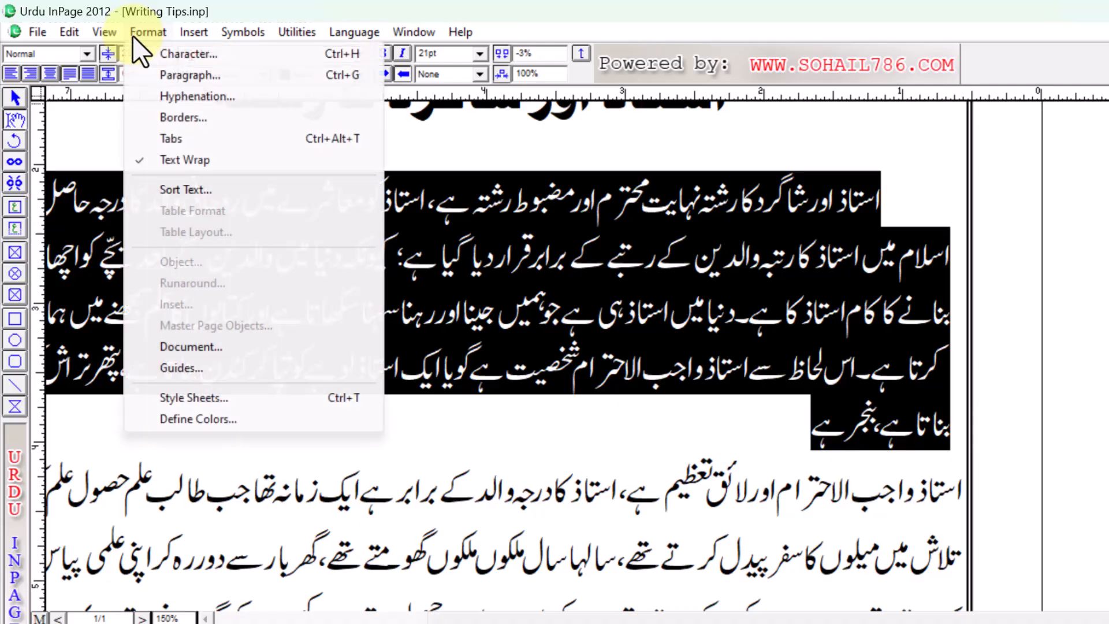
click(167, 71)
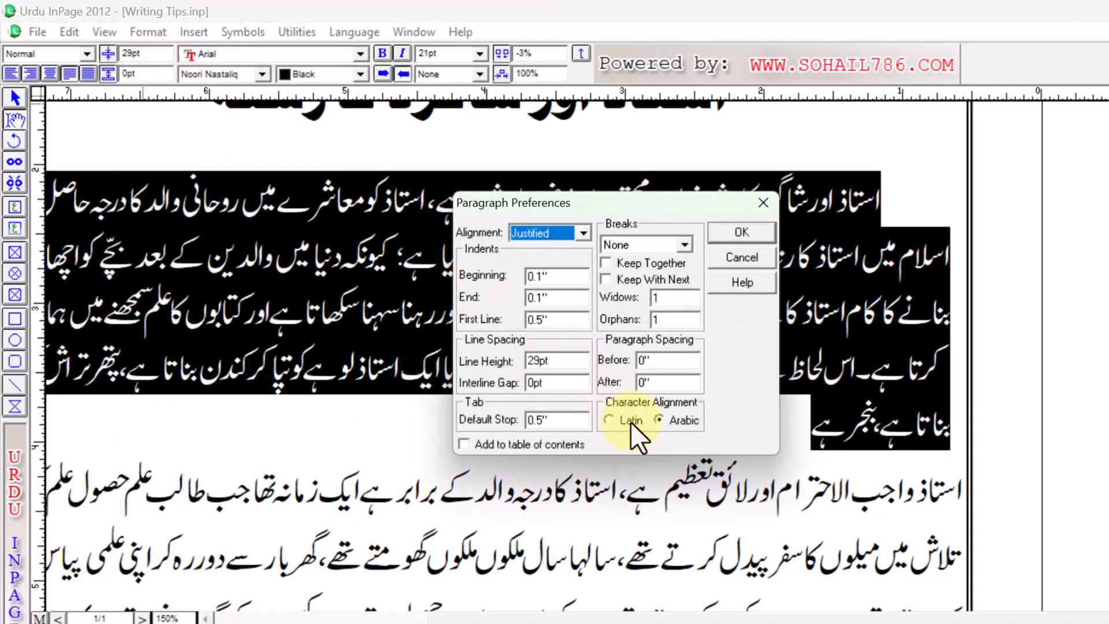
click(729, 232)
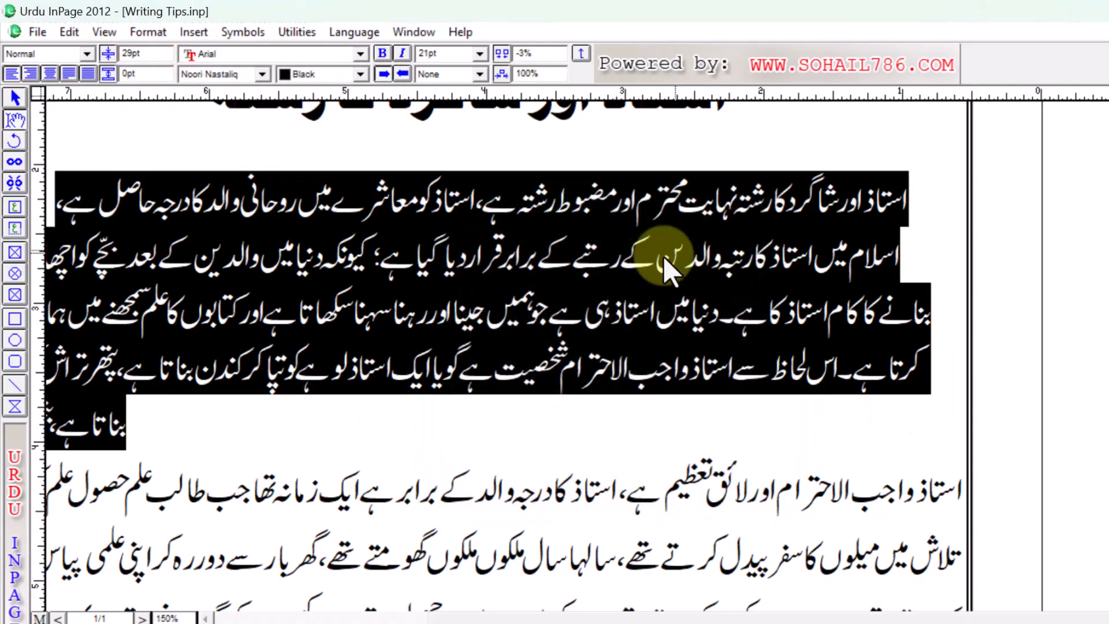
click(184, 431)
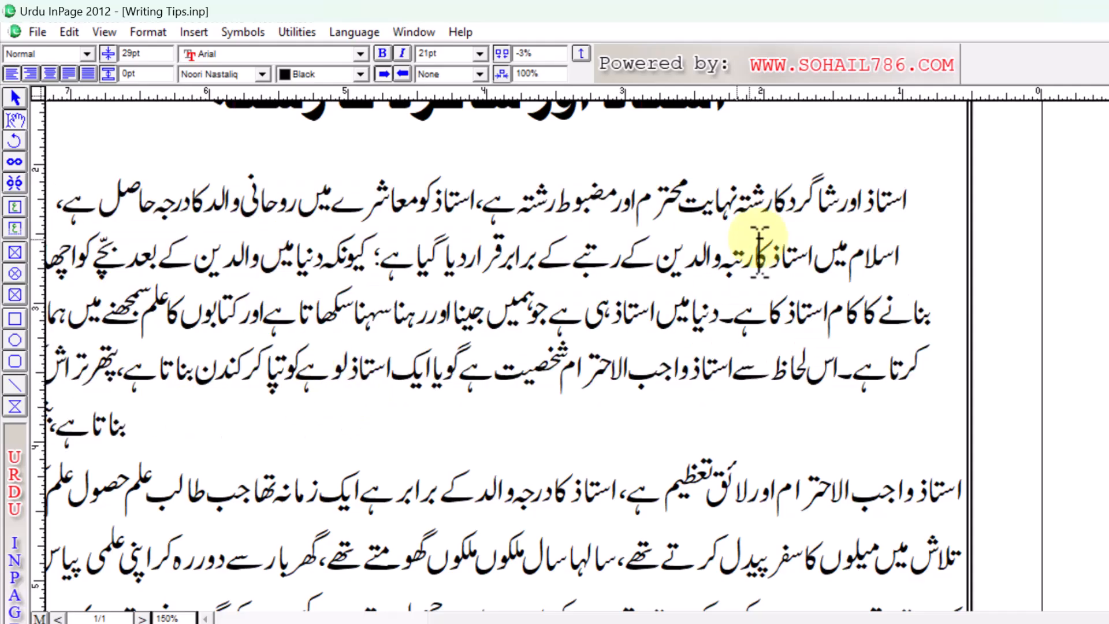
- Justify the first body paragraph and select its last line to inspect where it aligns
click(939, 213)
drag(940, 213, 134, 439)
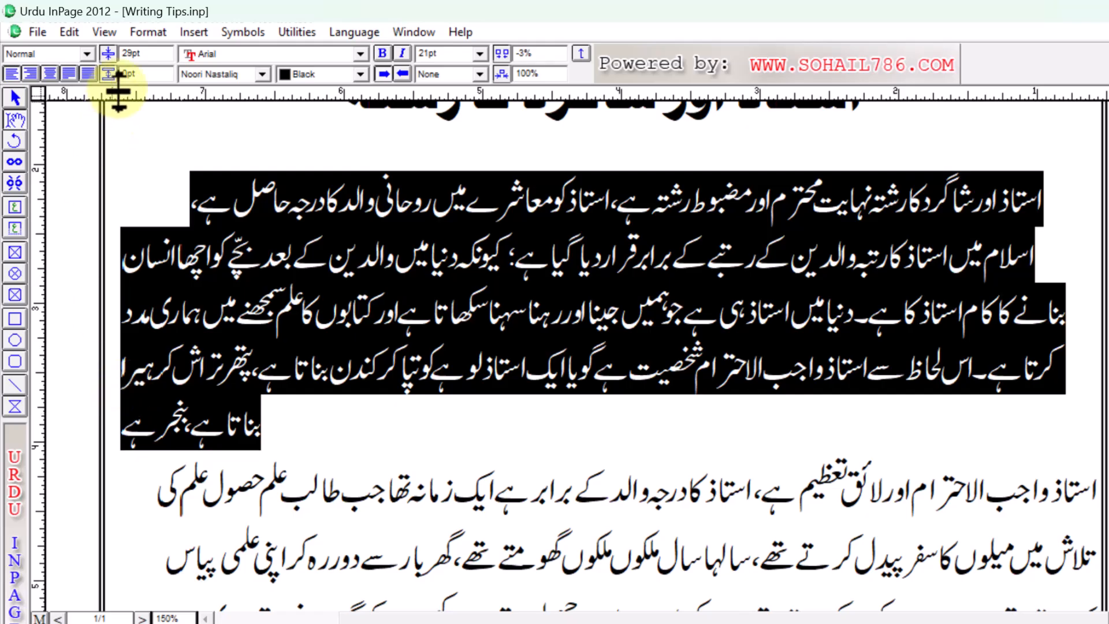
click(70, 73)
drag(353, 430, 263, 430)
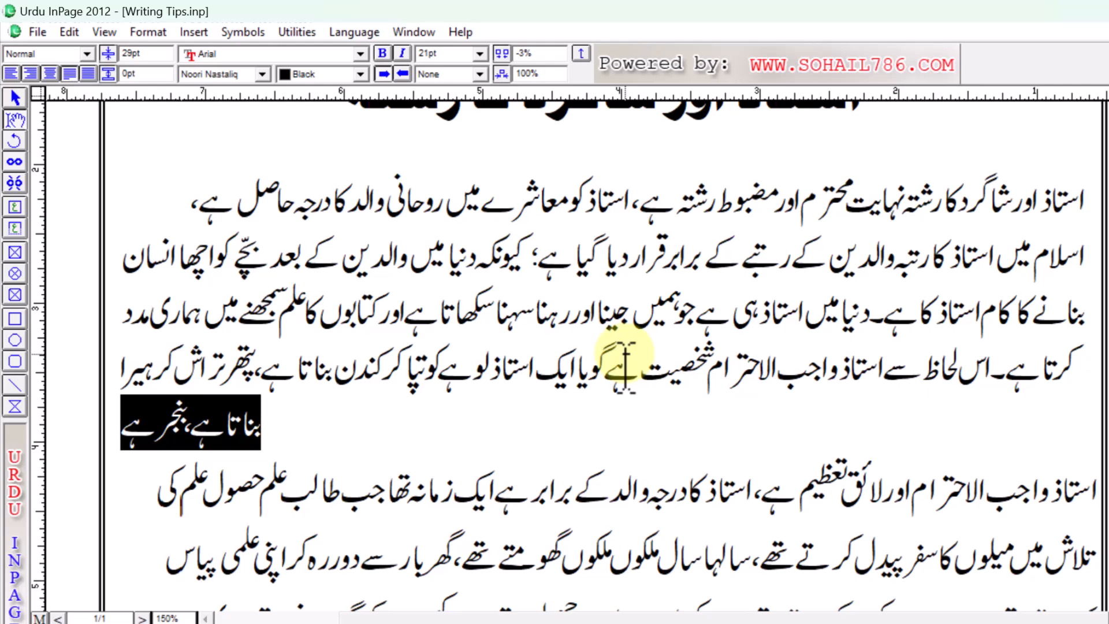
- Set the first body paragraph's character alignment back to Arabic
click(126, 202)
triple_click(123, 200)
triple_click(123, 200)
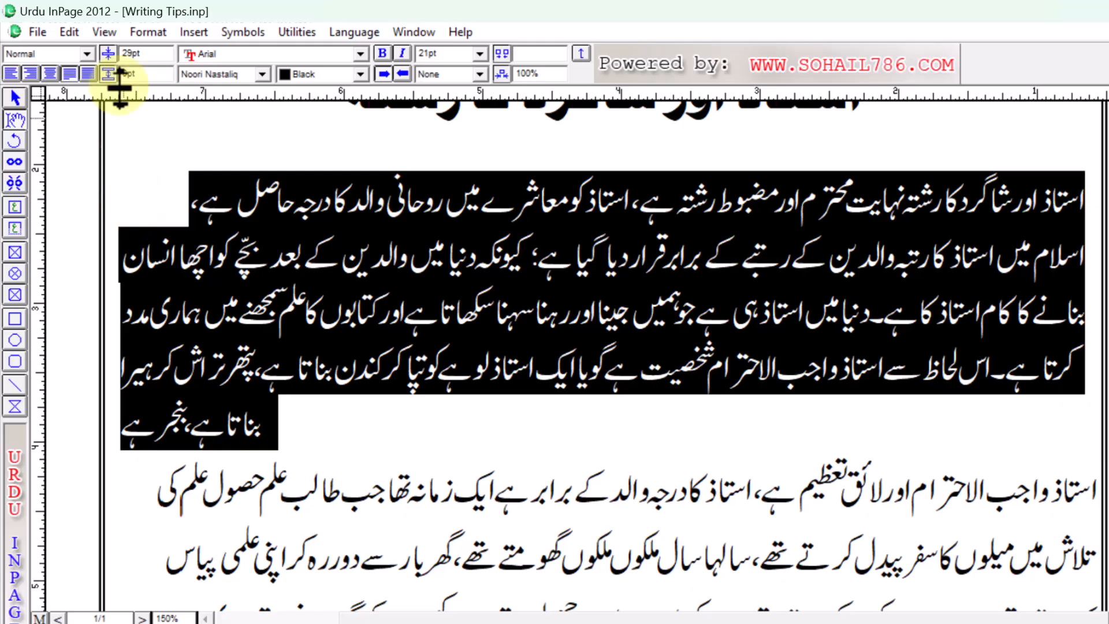
click(144, 32)
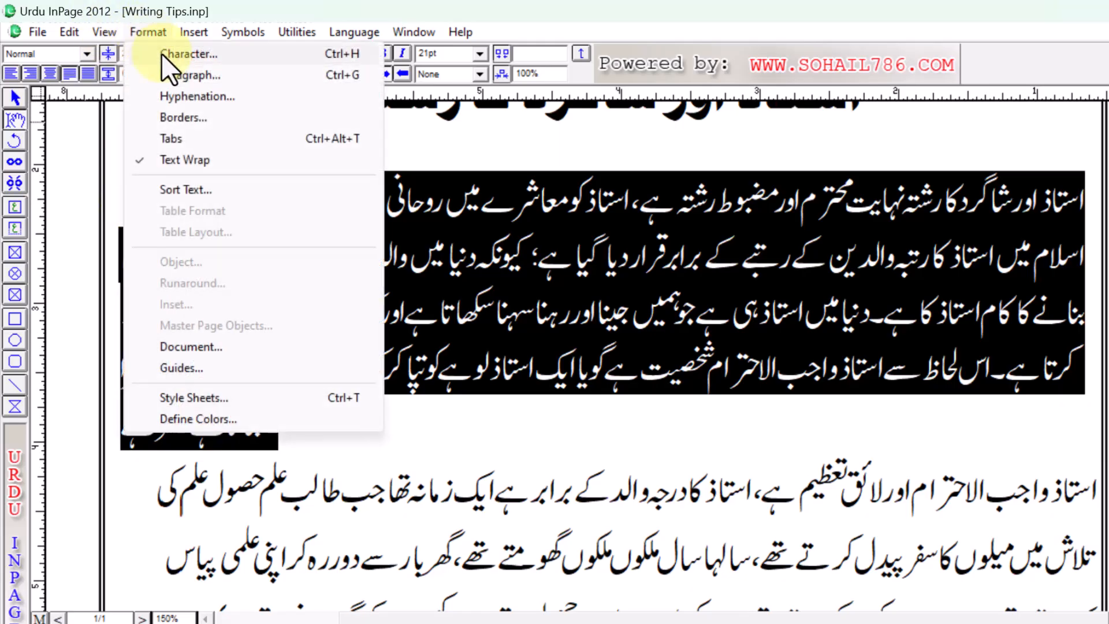
click(187, 75)
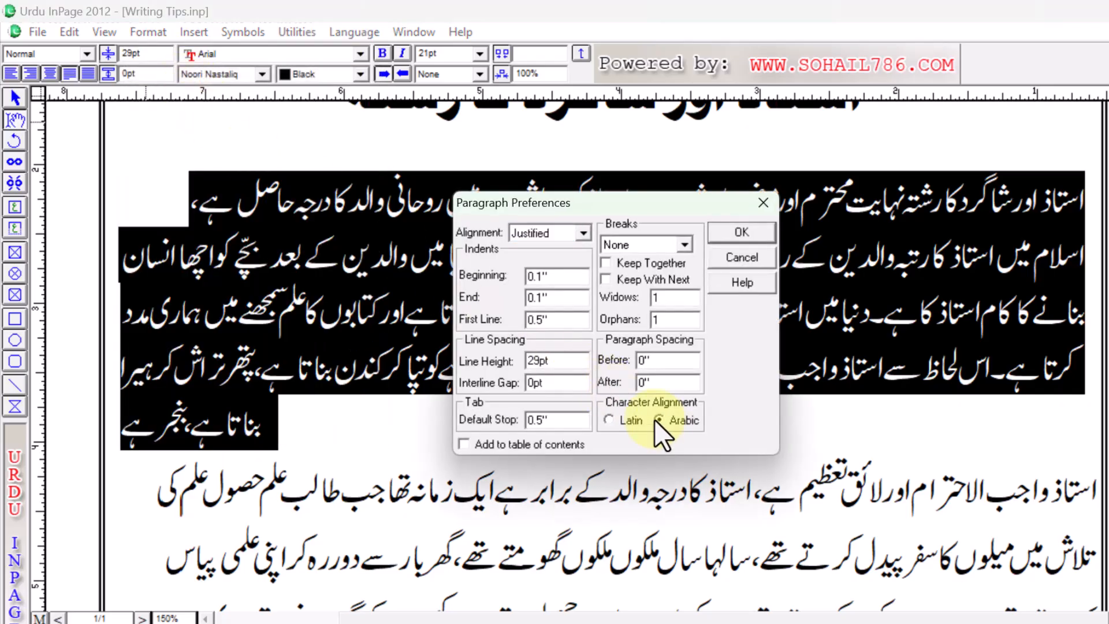
key(r)
click(715, 237)
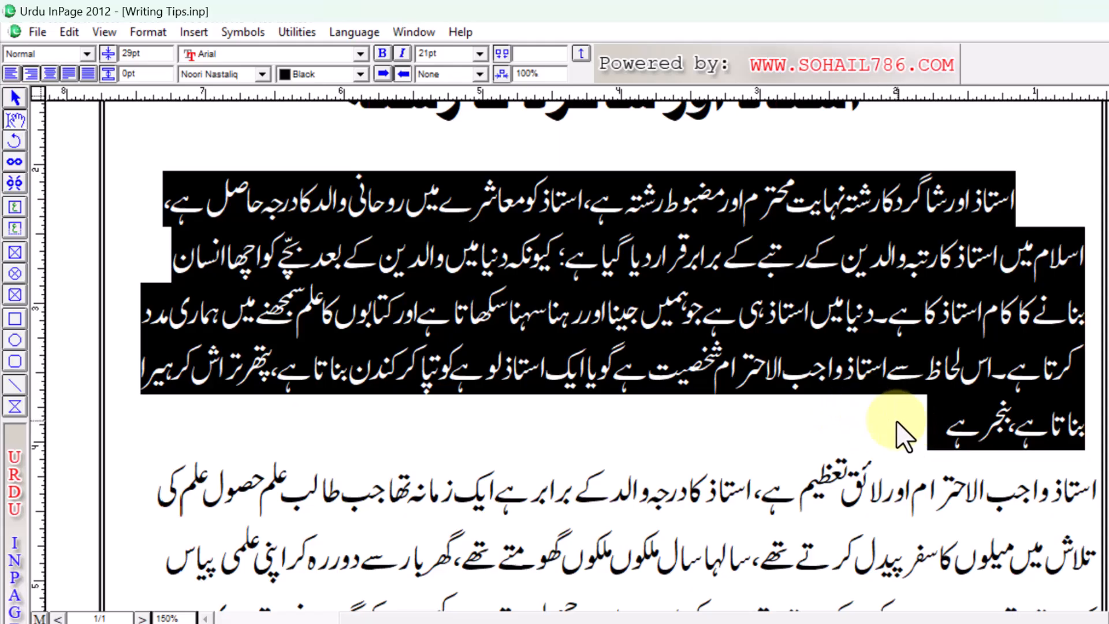
- In English third.inp, select the English passage under the first question and set its character alignment to Arabic
scroll(601, 355, down, 9)
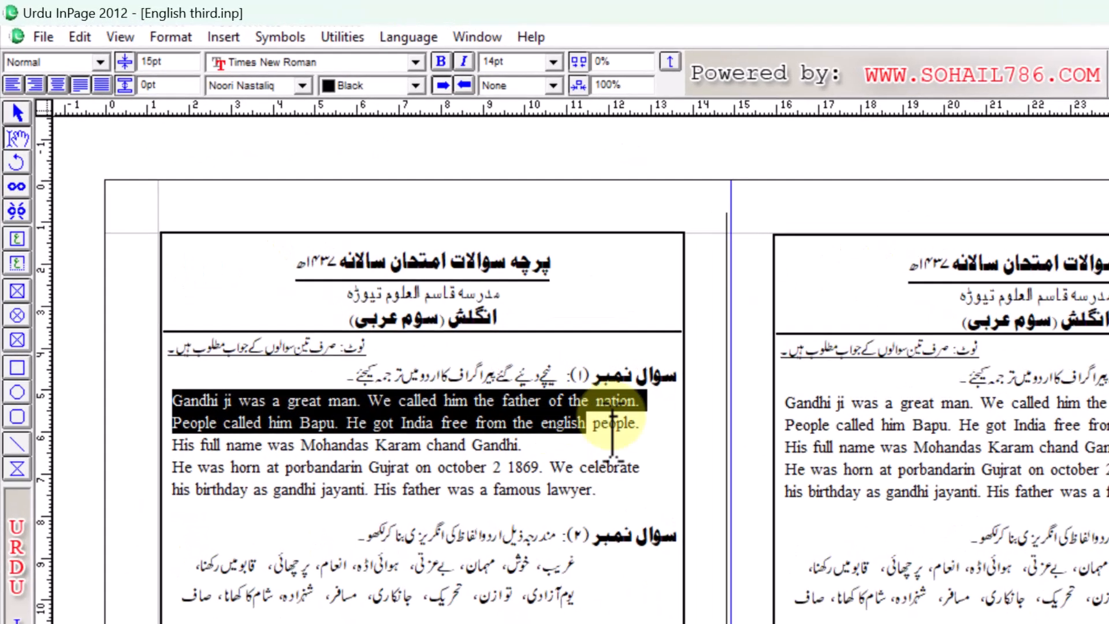
drag(594, 445, 720, 526)
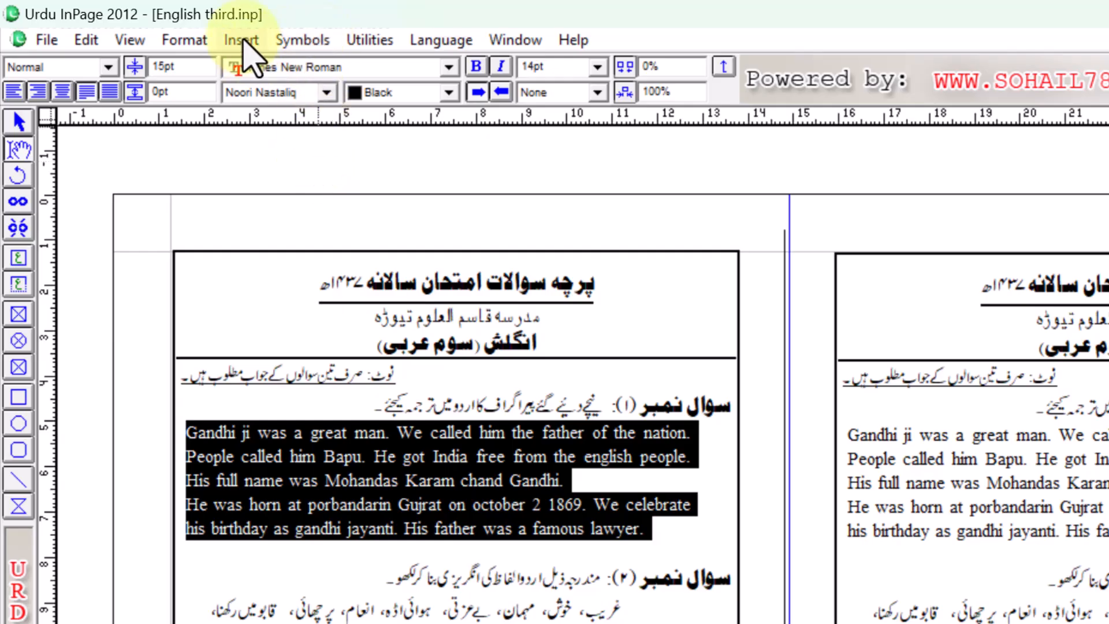
click(186, 43)
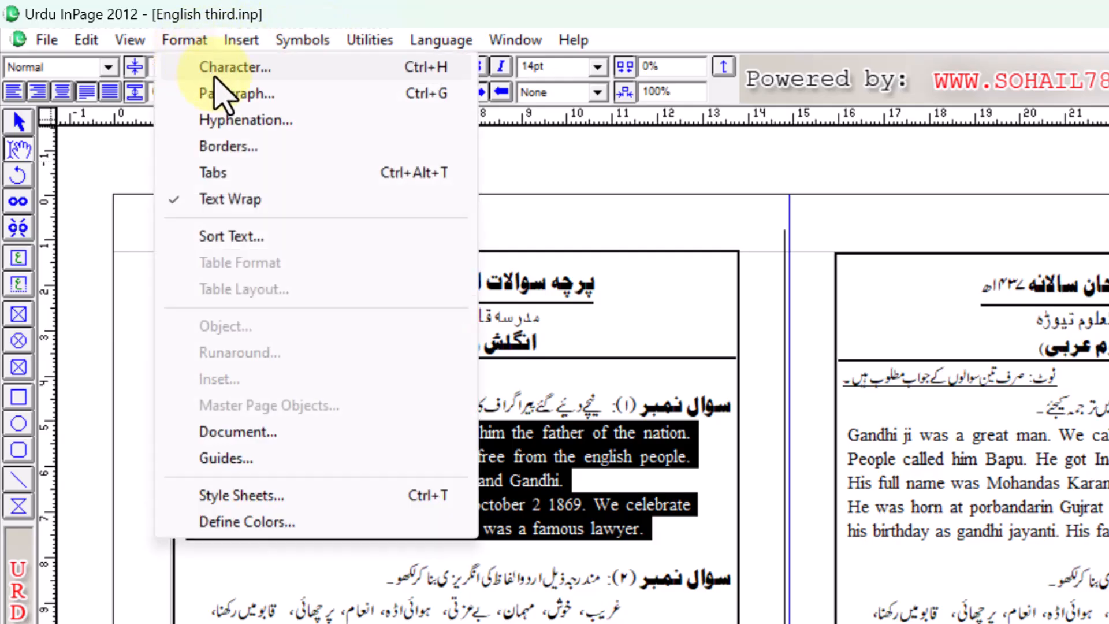
click(241, 93)
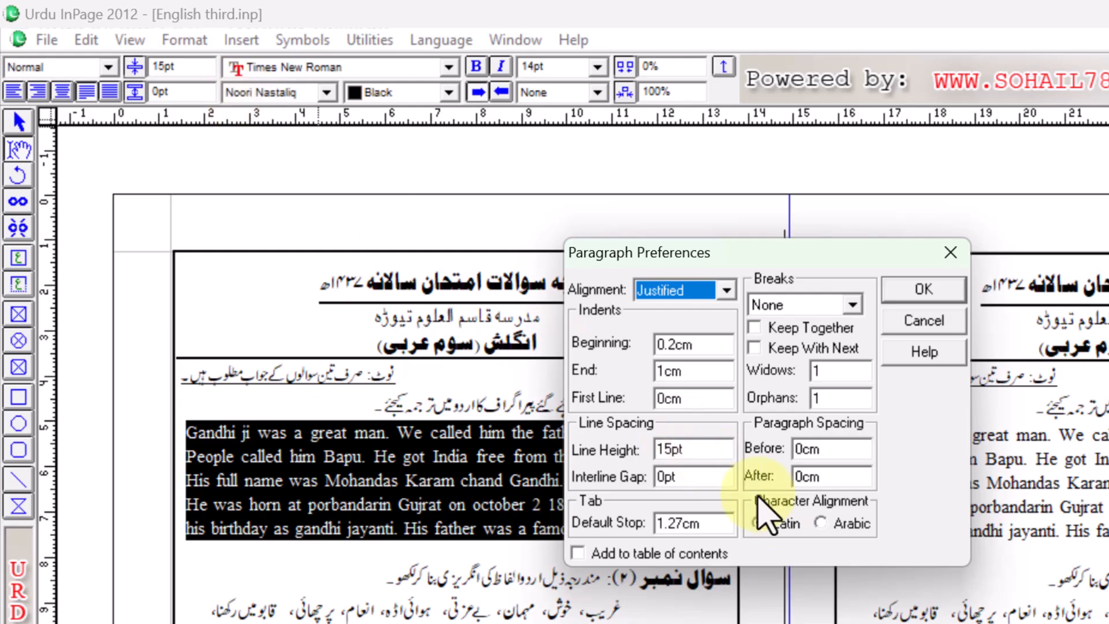
click(821, 522)
click(895, 284)
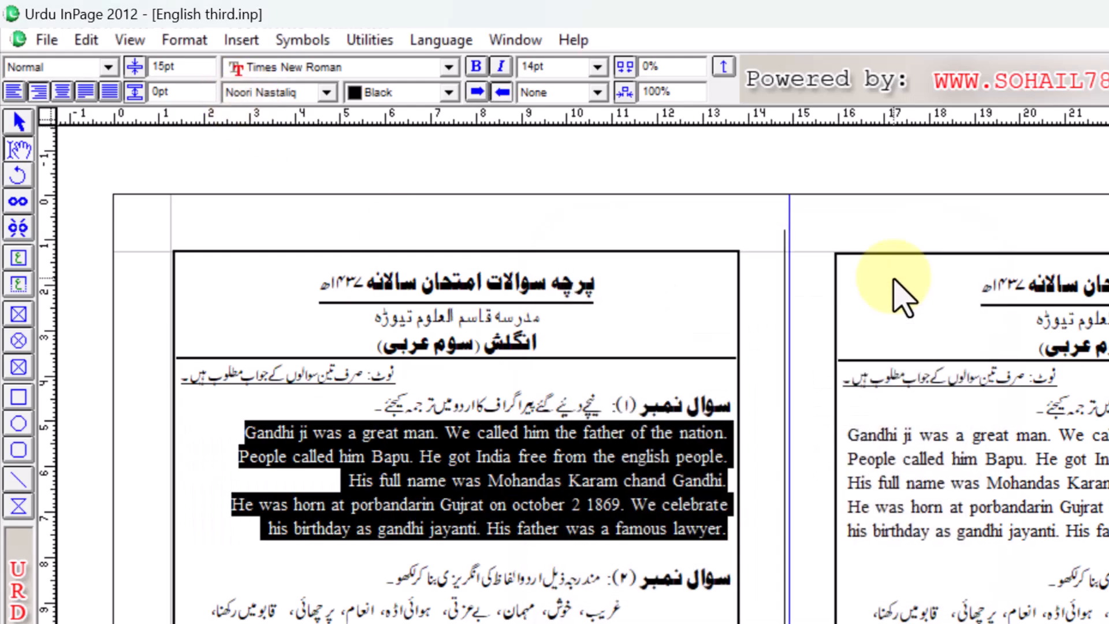
- Inspect how the lines of the English passage align and justify the whole passage
click(609, 552)
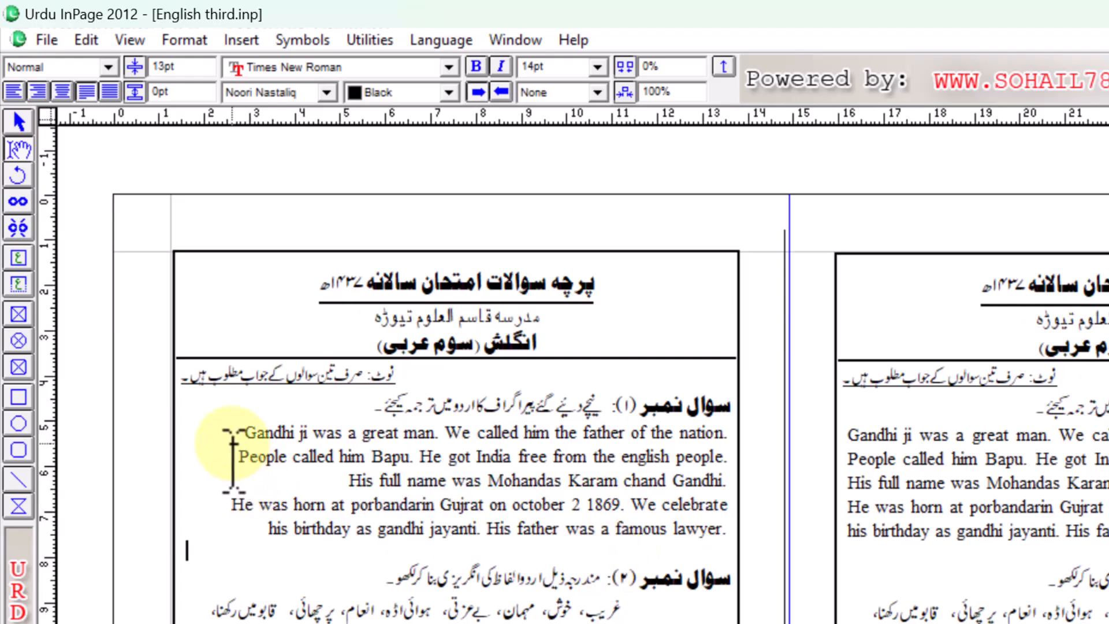
drag(233, 439, 719, 527)
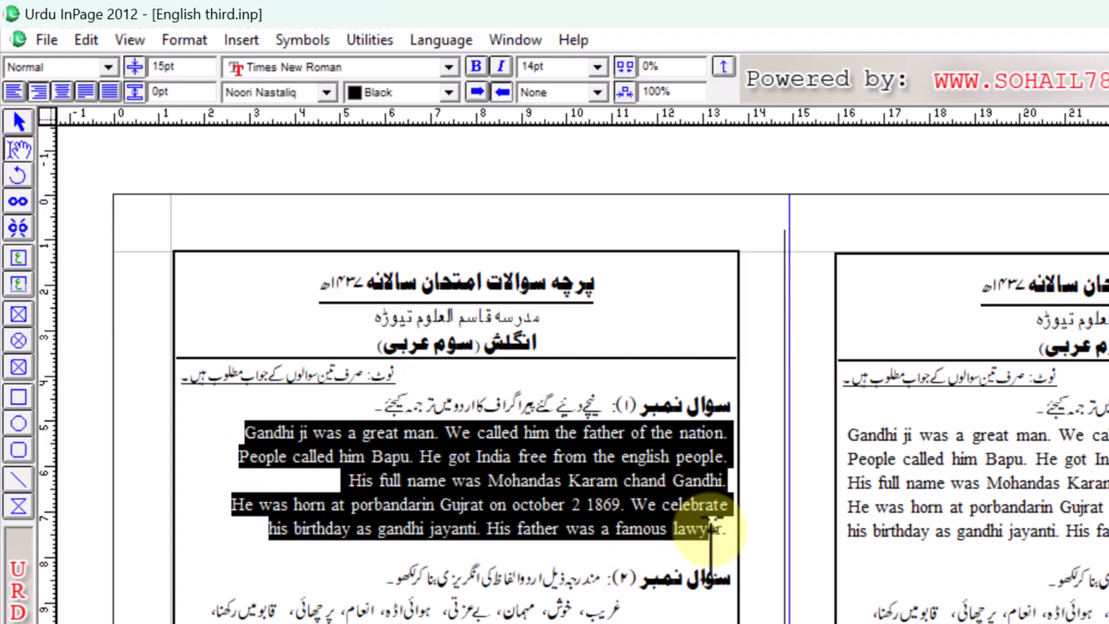
double_click(364, 481)
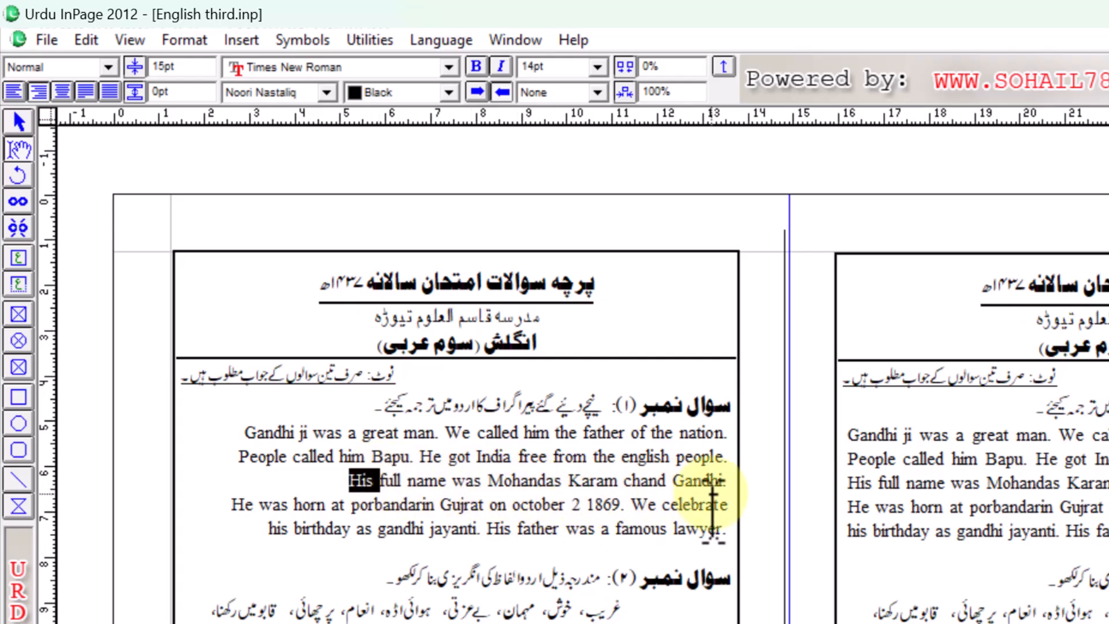
click(325, 488)
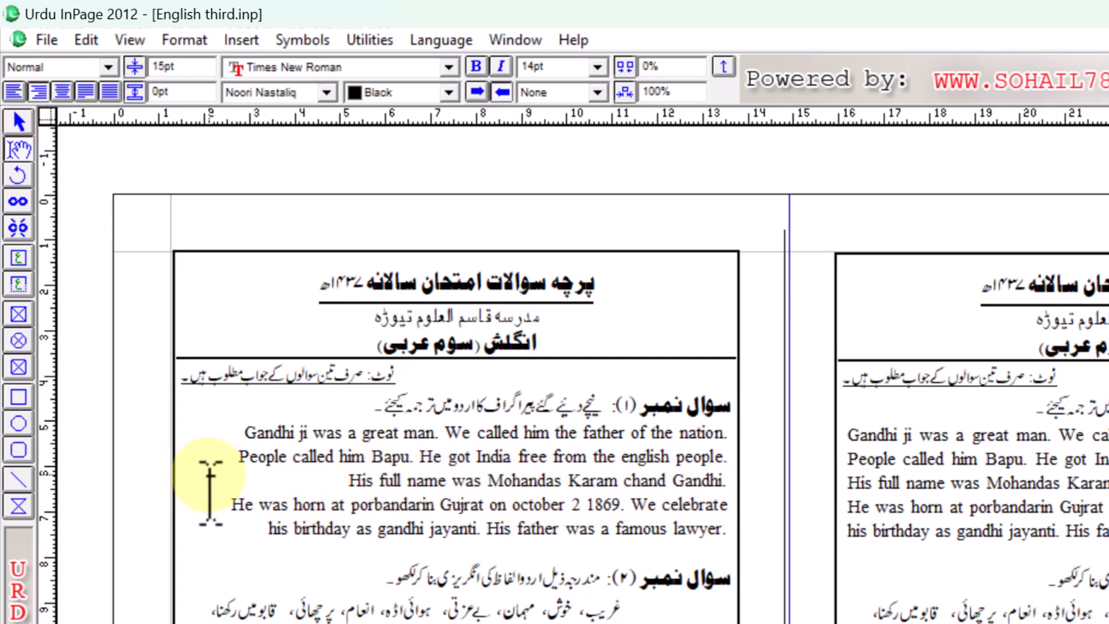
drag(242, 434, 738, 532)
click(85, 92)
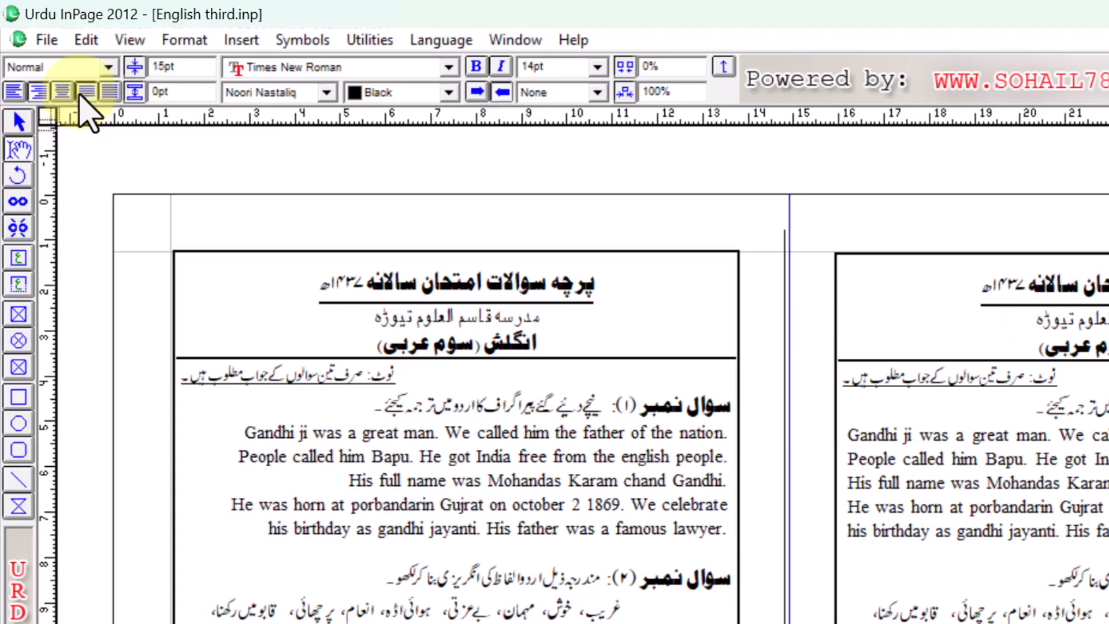
double_click(301, 458)
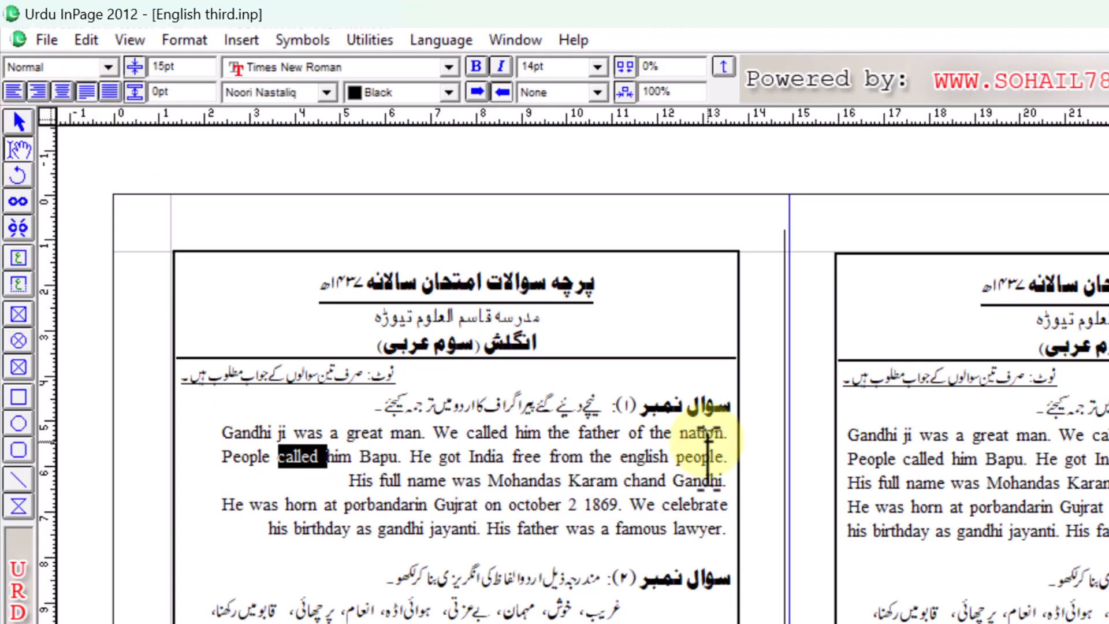
- Replace the third line of the English passage with the filler text "kdklkdskvsdldjvsddaiifiadfj"
mouse_move(350, 477)
mouse_down()
mouse_move(370, 479)
mouse_move(352, 479)
mouse_up()
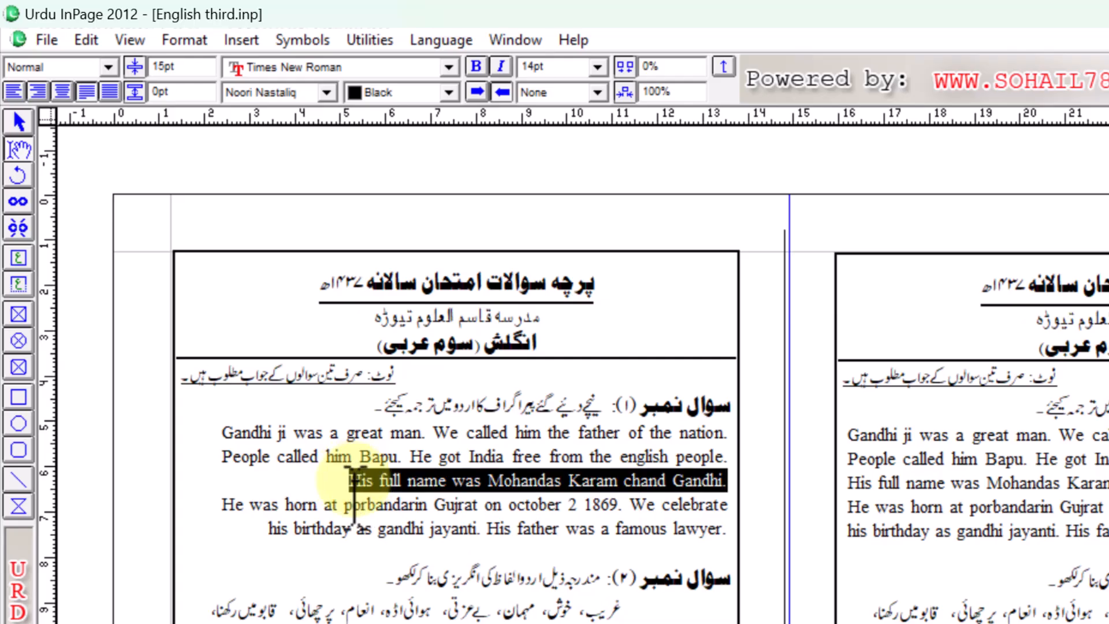
key(Delete)
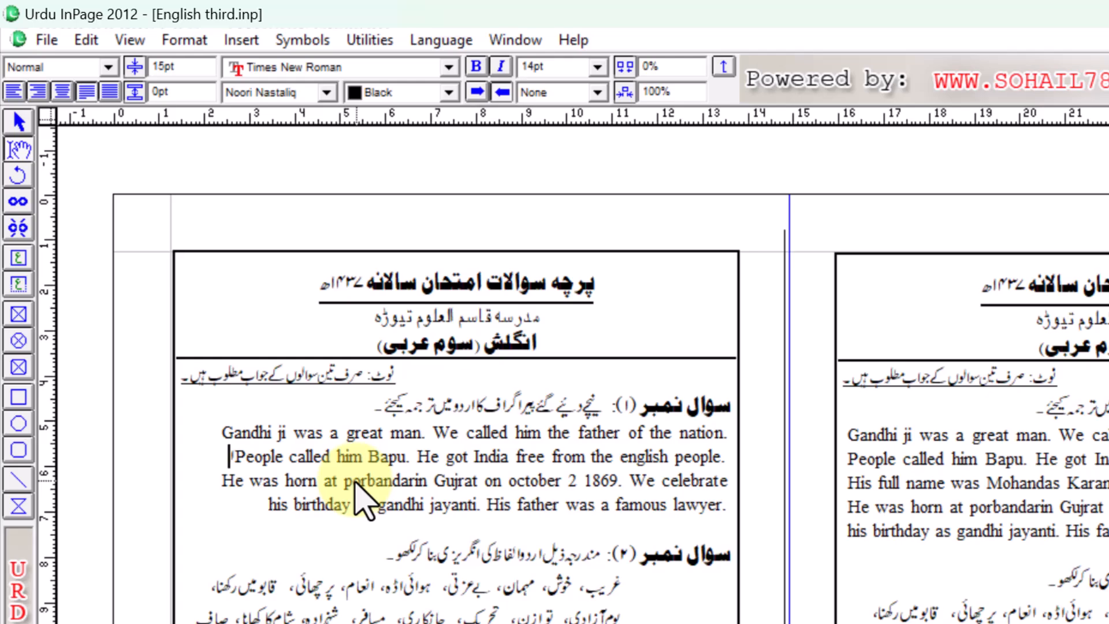
text(kd)
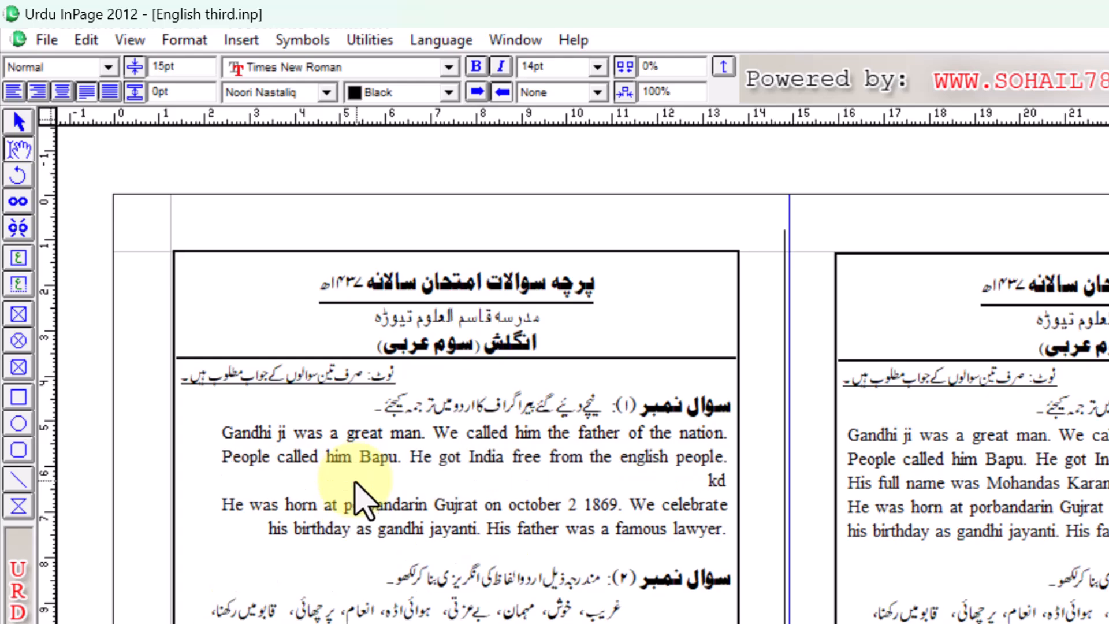
text(klkdskvsdldjvsddaiifiadfj)
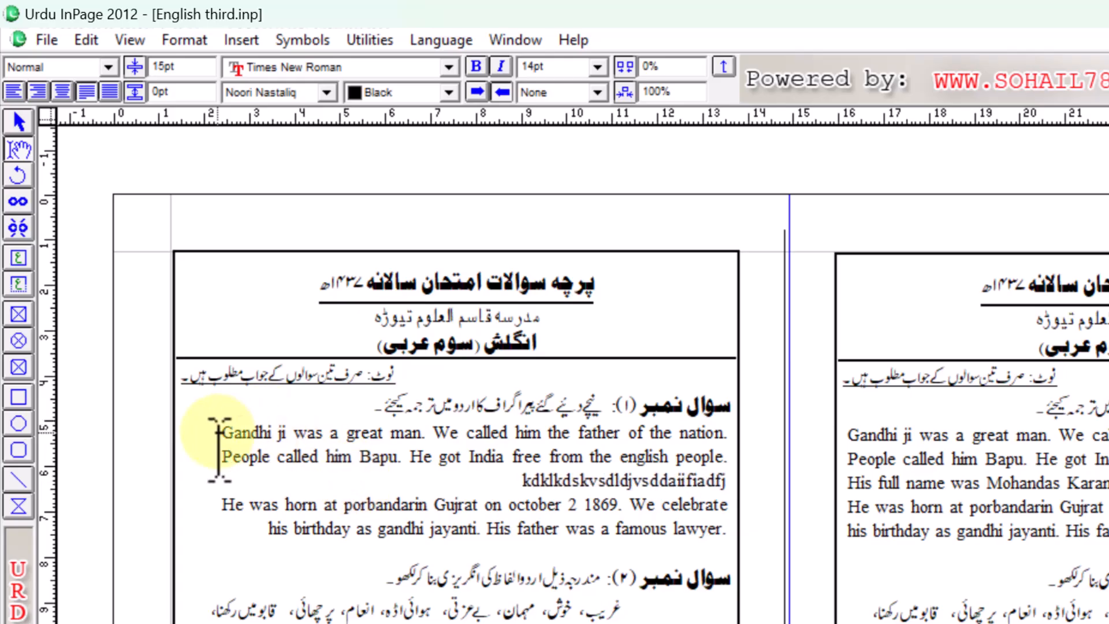
- Select the whole English passage and set its character alignment to Latin
drag(221, 432, 736, 526)
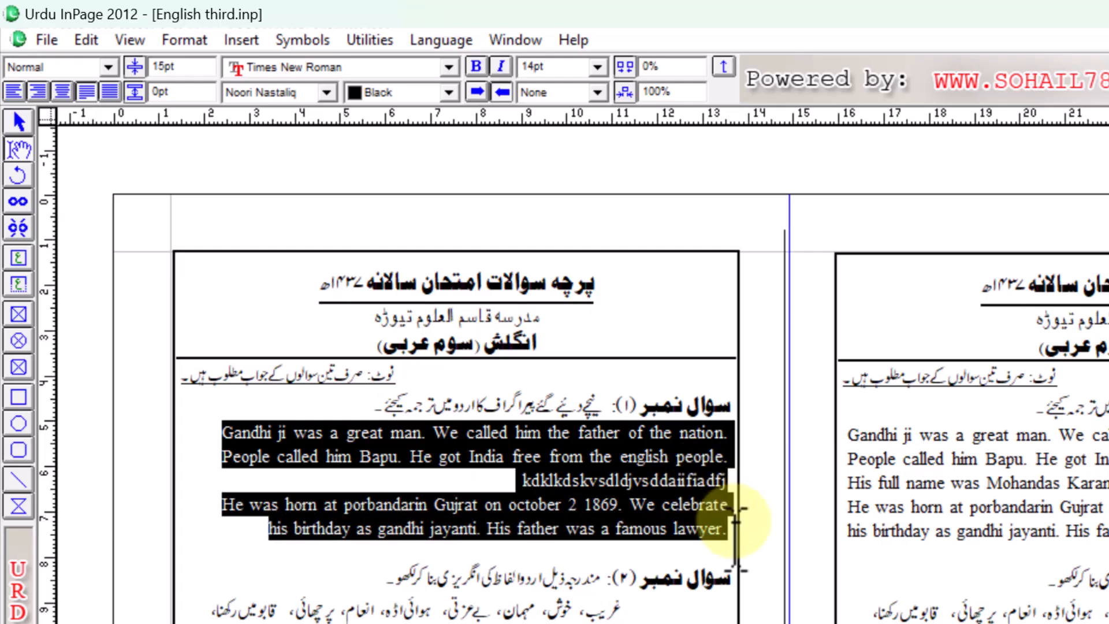
click(182, 41)
click(231, 94)
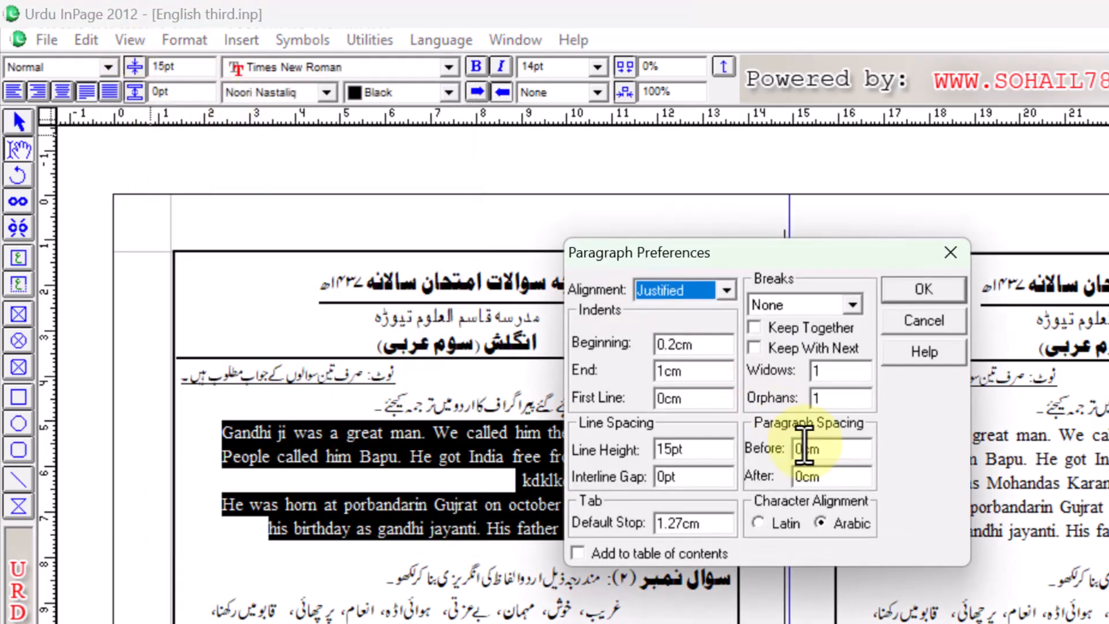
click(771, 526)
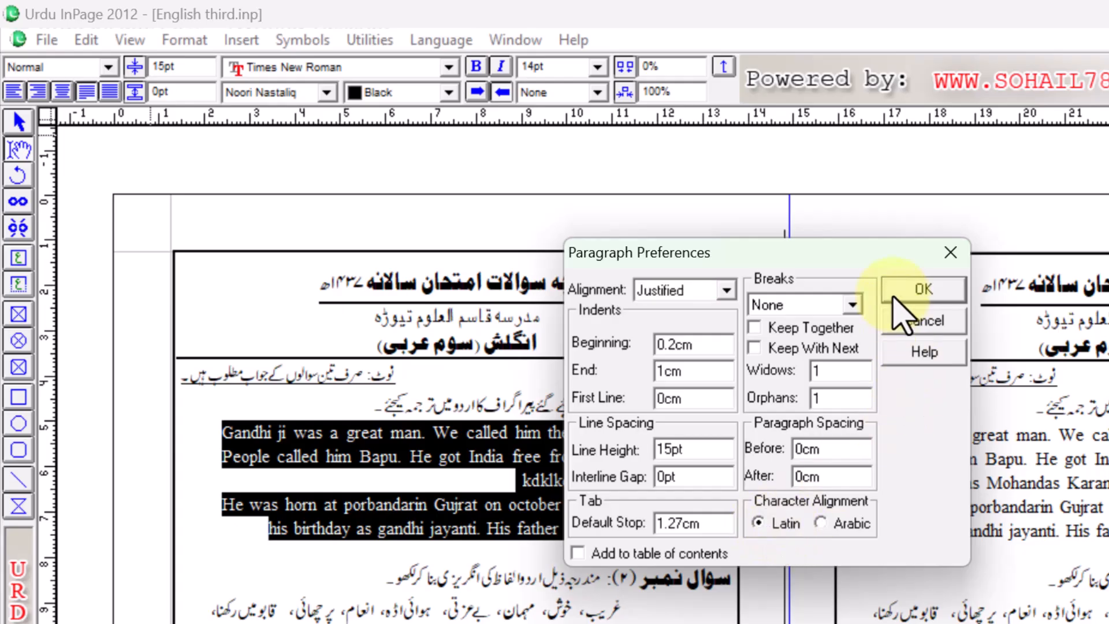
click(920, 291)
click(261, 528)
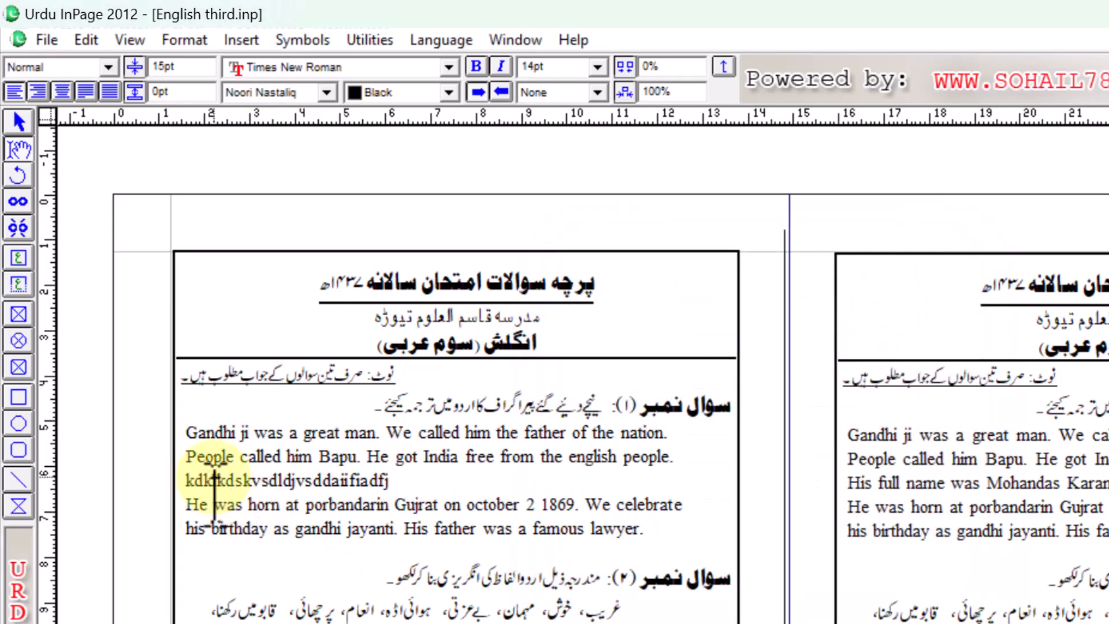
- Examine the indented English passage in the second copy of the exam paper, and return to the Writing Tips.inp page
drag(186, 433, 706, 519)
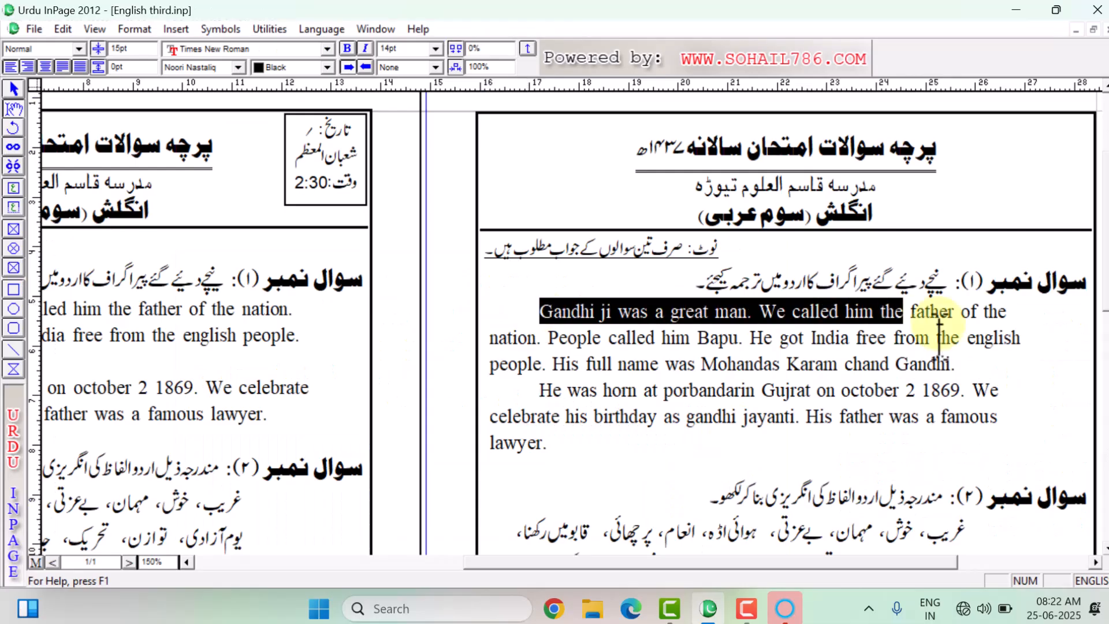
drag(938, 338, 588, 439)
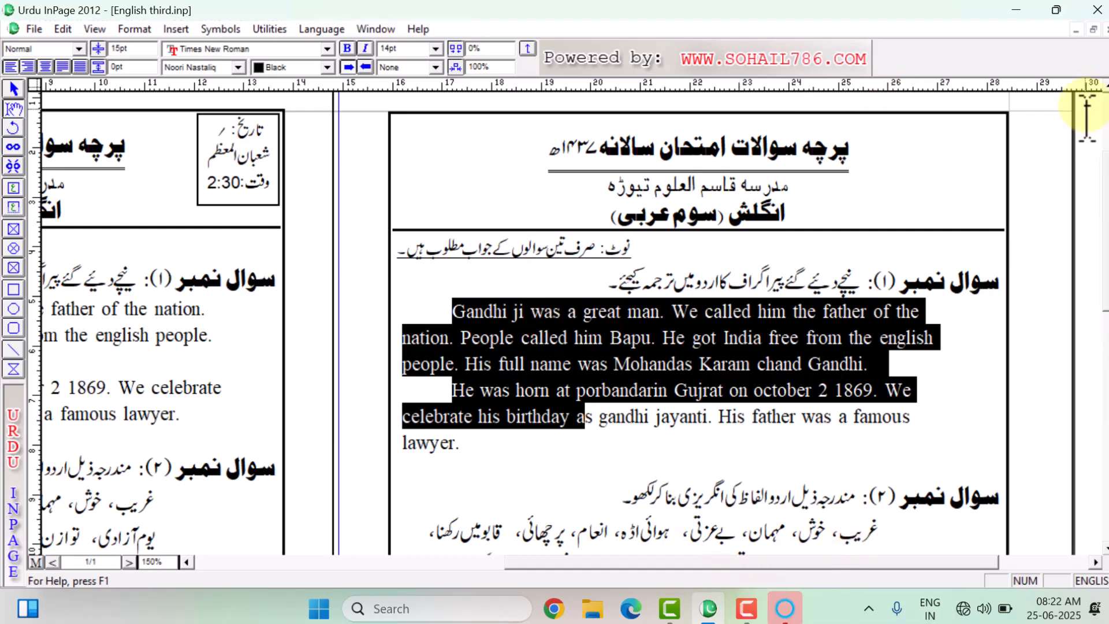
click(1108, 30)
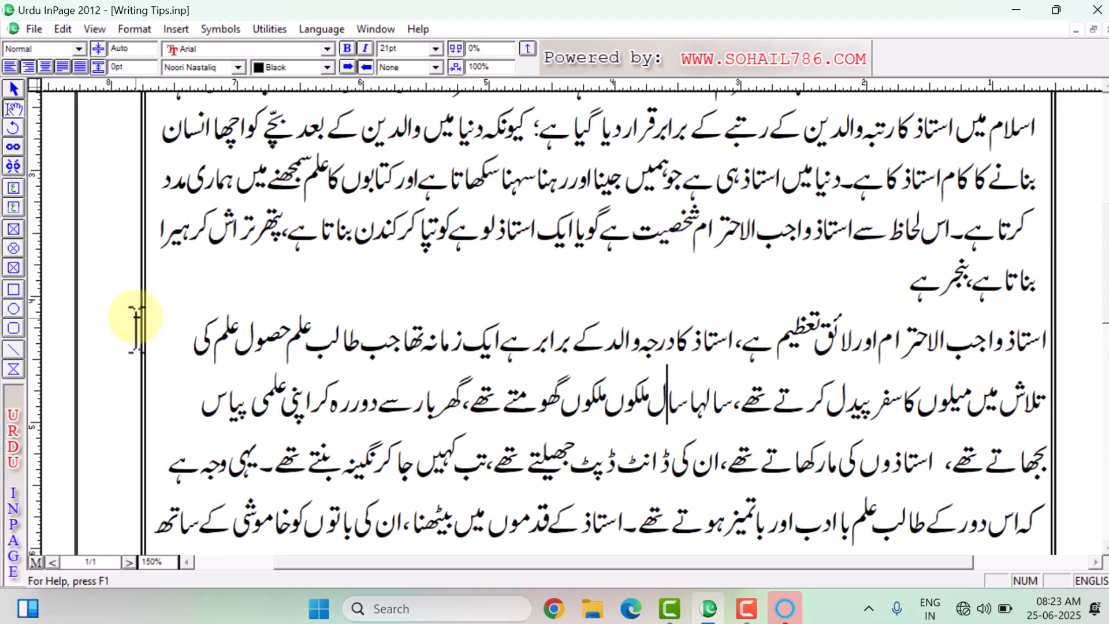
right_click(627, 167)
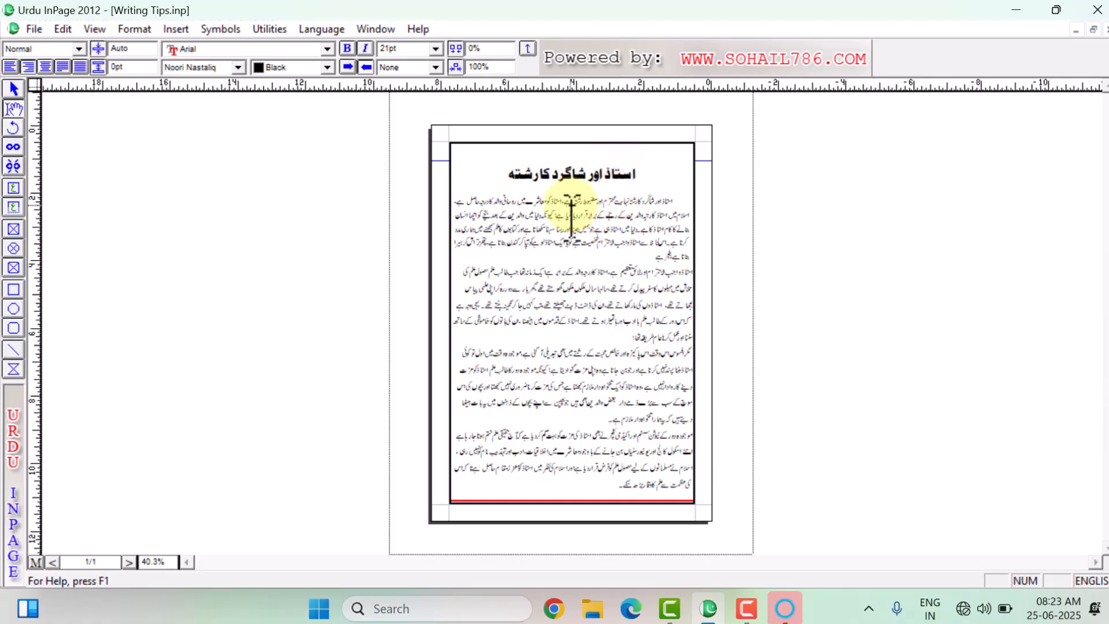
right_click(572, 213)
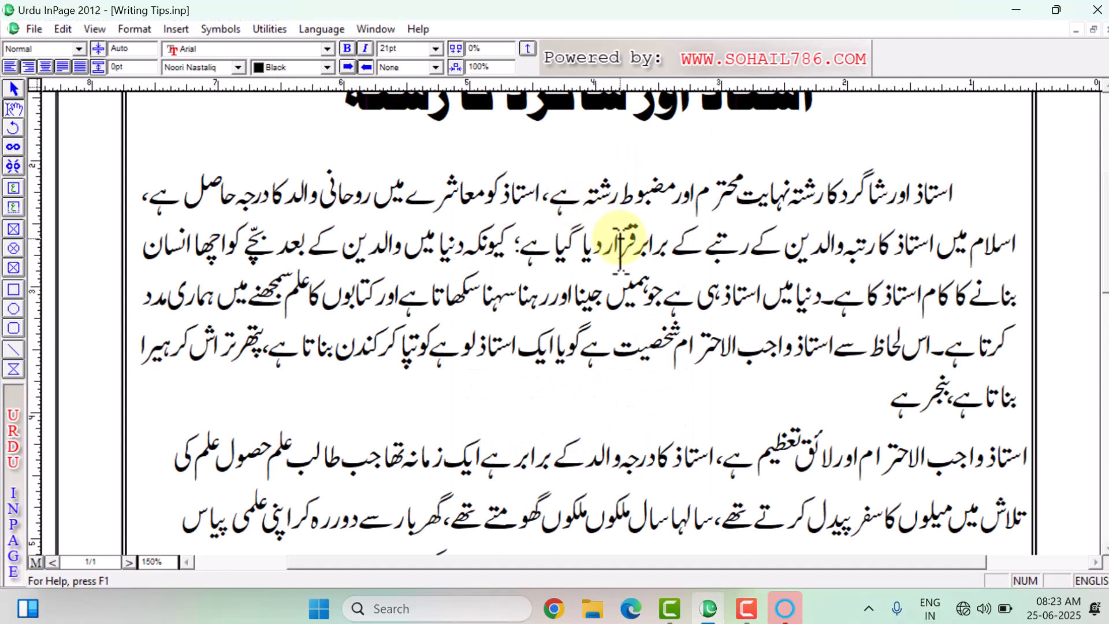